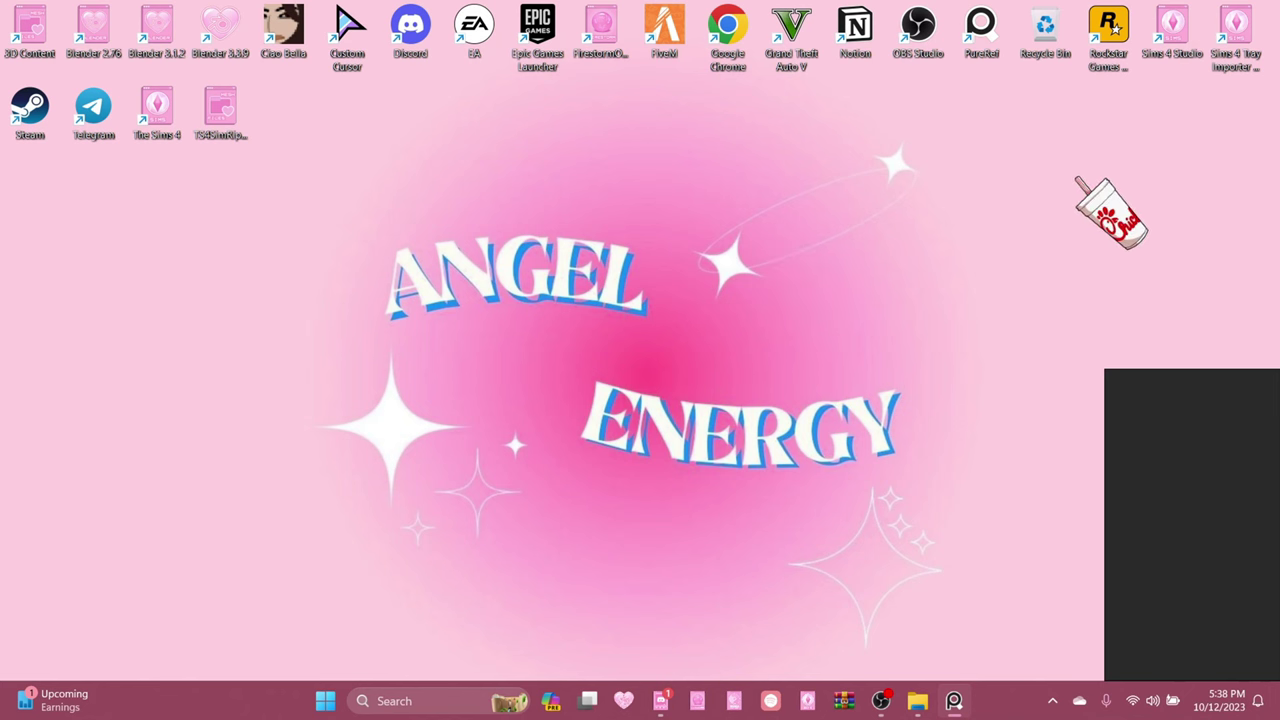
Launch Chrome with your profile, open Pinterest and show your profile's saved boards.
left_click(733, 700)
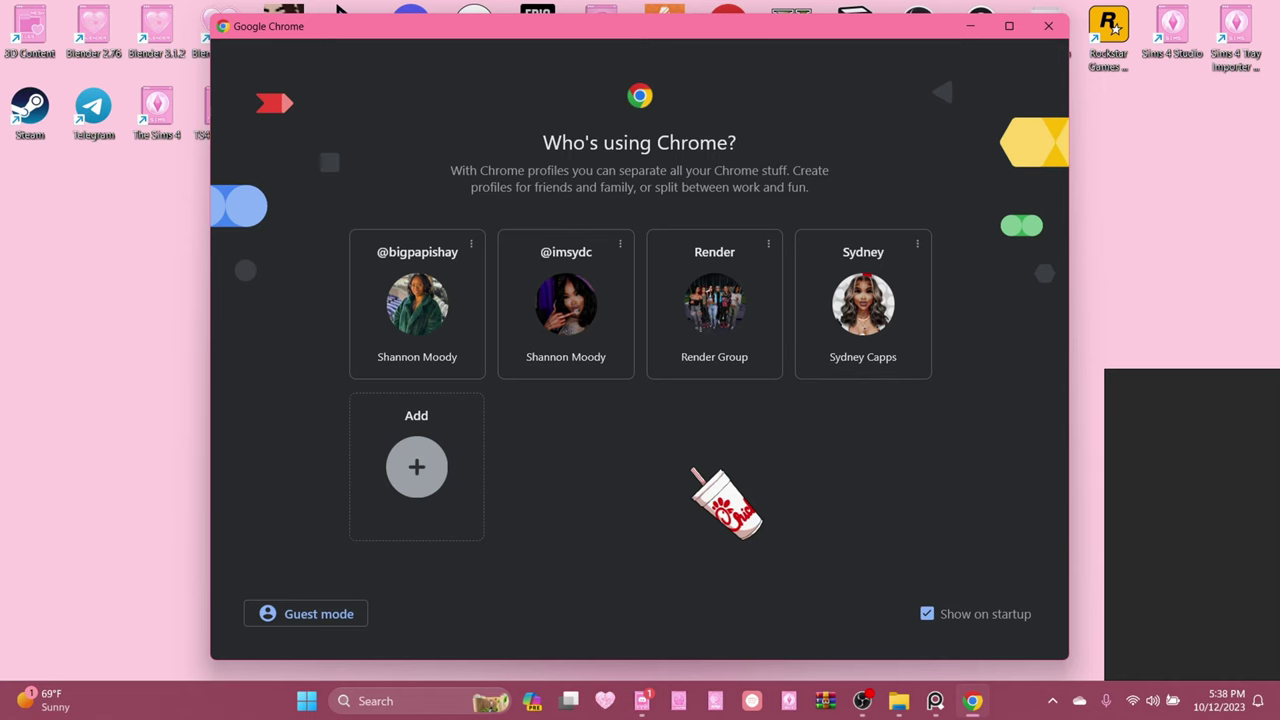
left_click(566, 340)
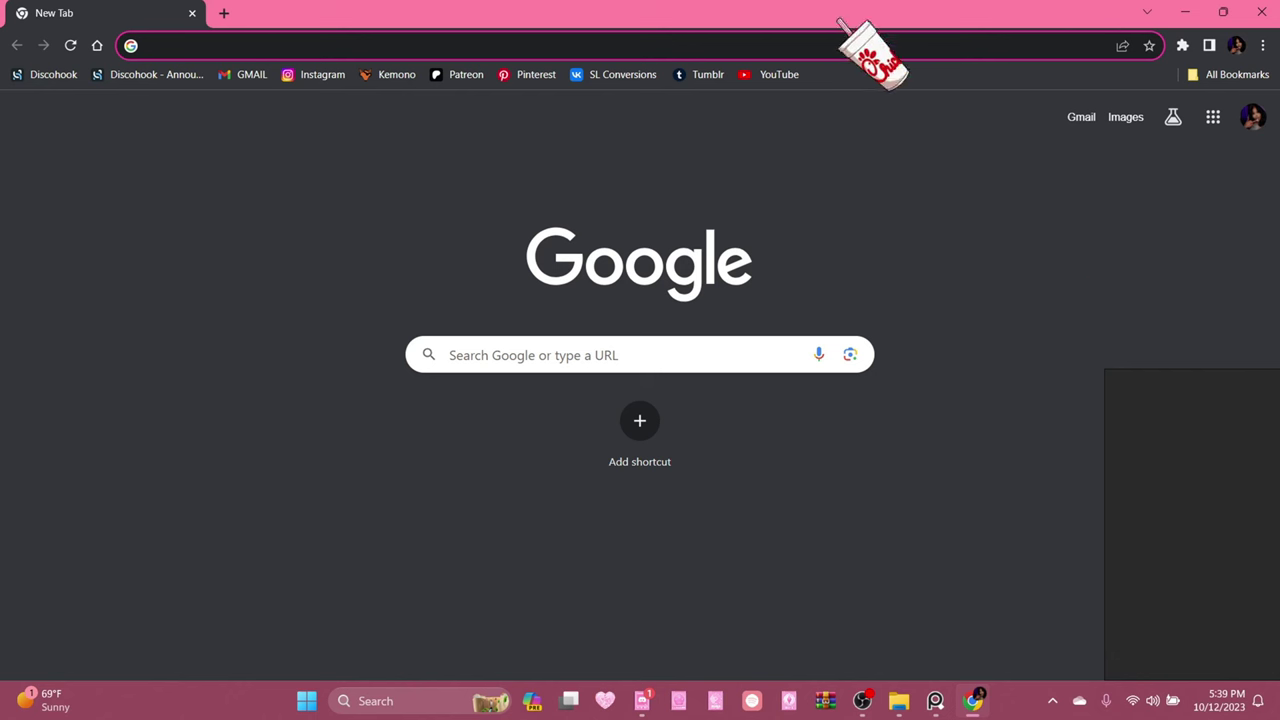
left_click(500, 70)
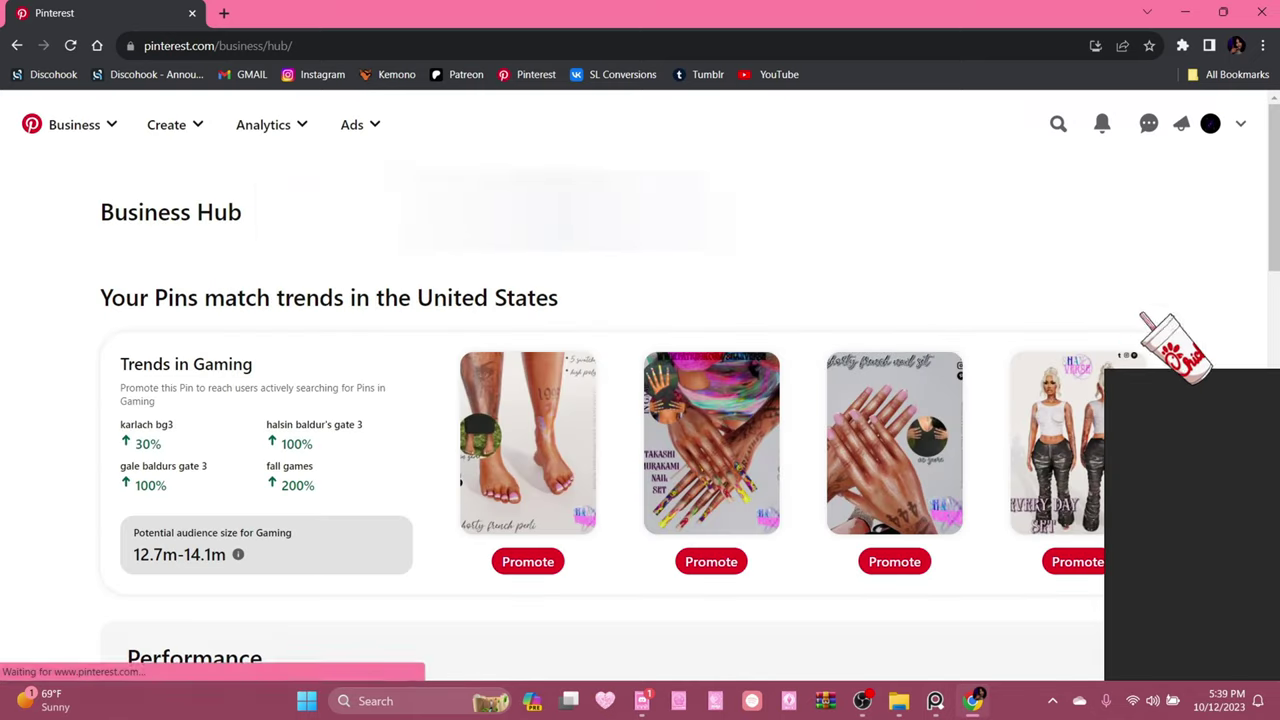
left_click(1212, 122)
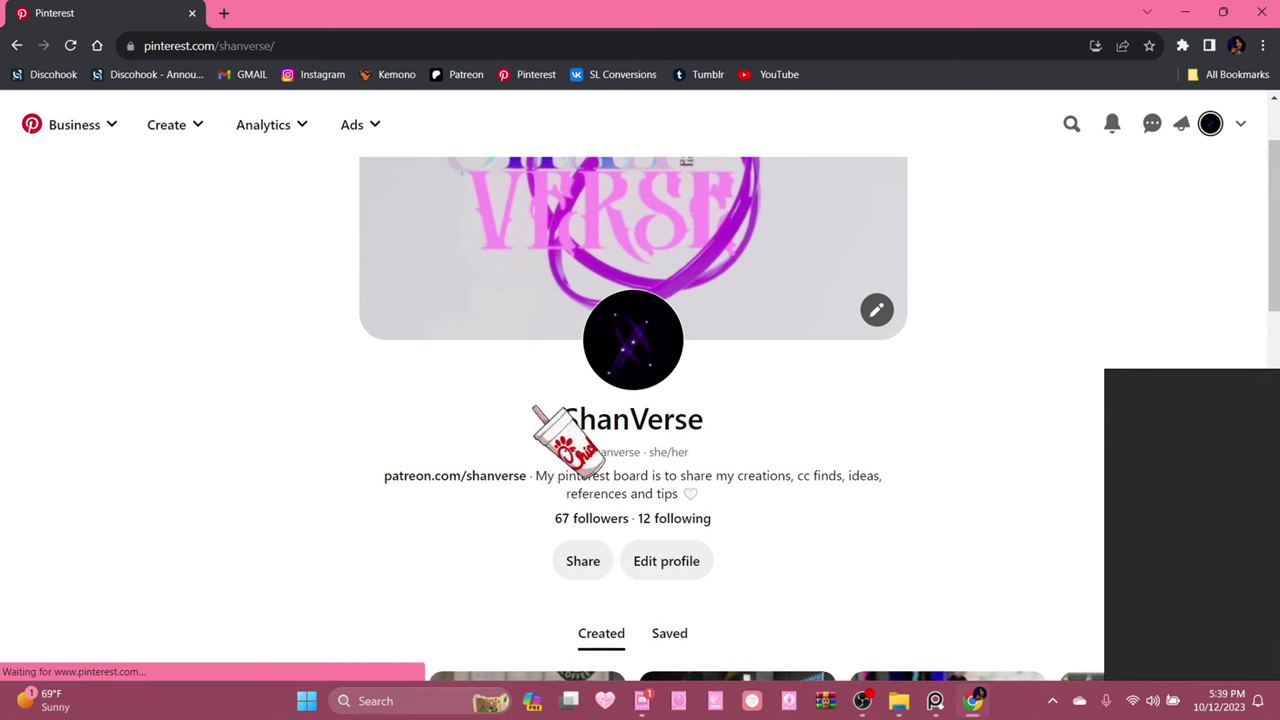
scroll(986, 528, "down", 3)
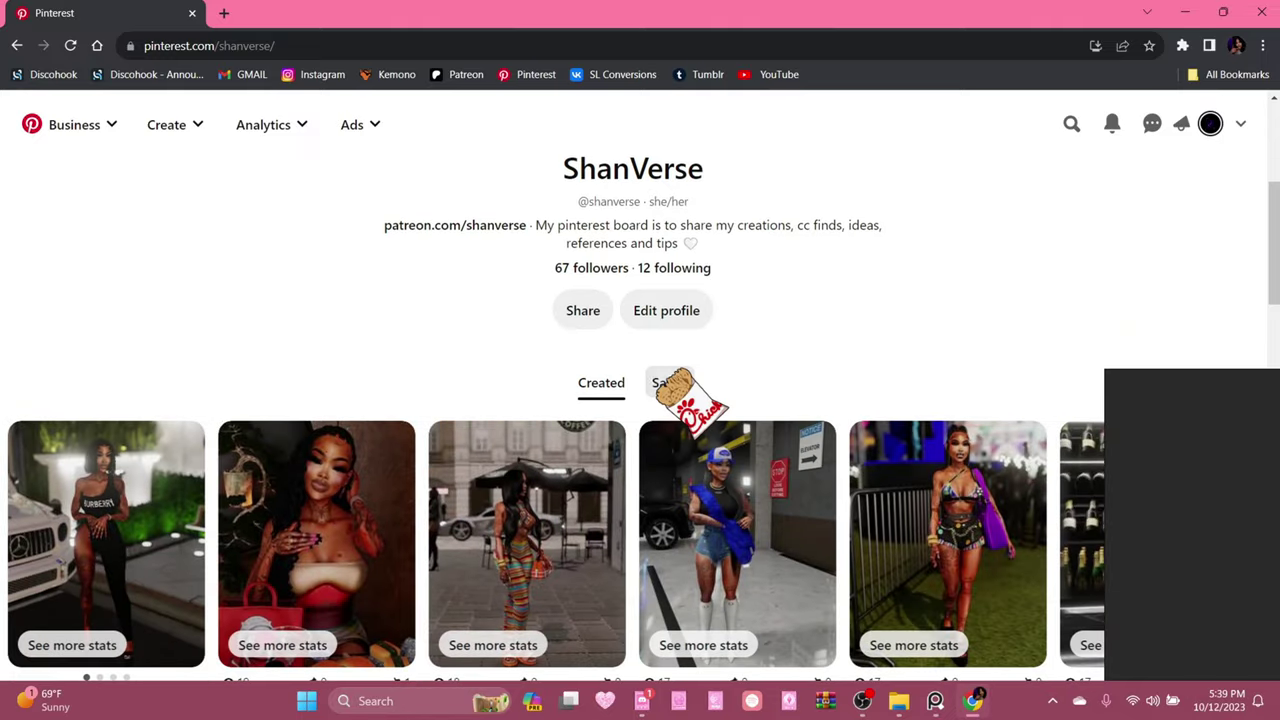
left_click(672, 381)
scroll(920, 405, "down", 3)
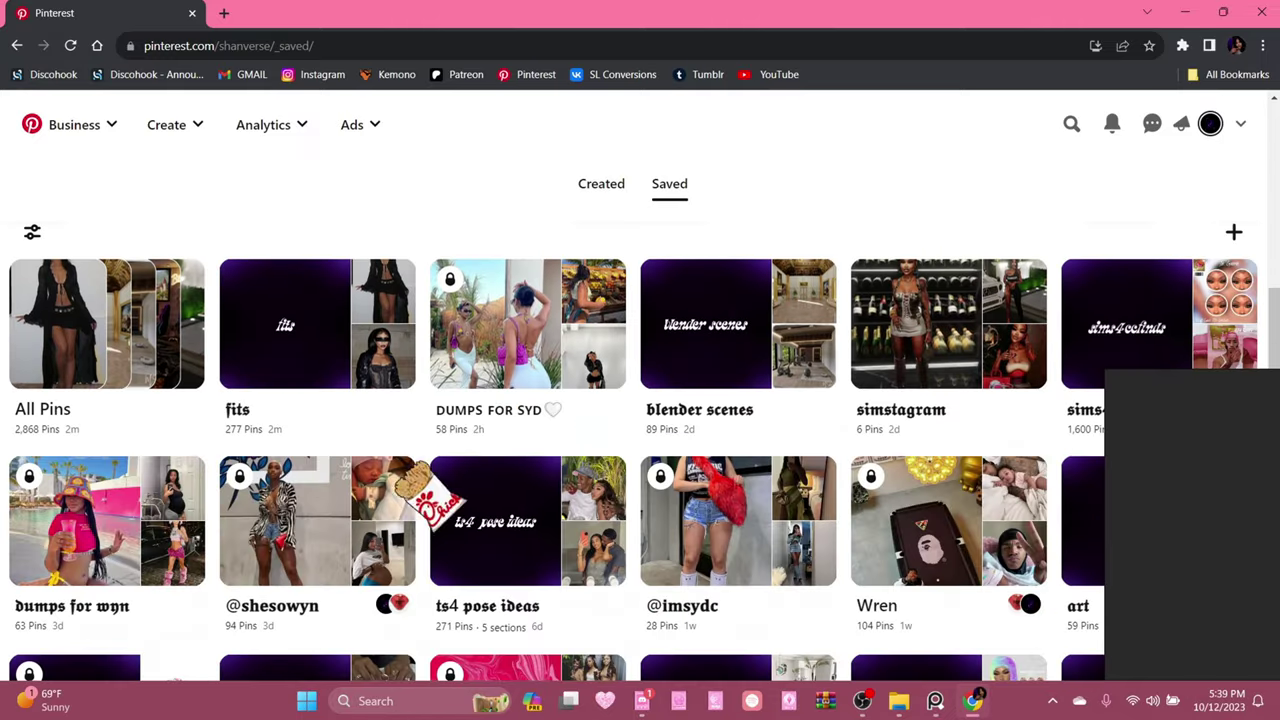
Open the DUMPS FOR SYD board and scroll down through its pin grid.
left_click(570, 320)
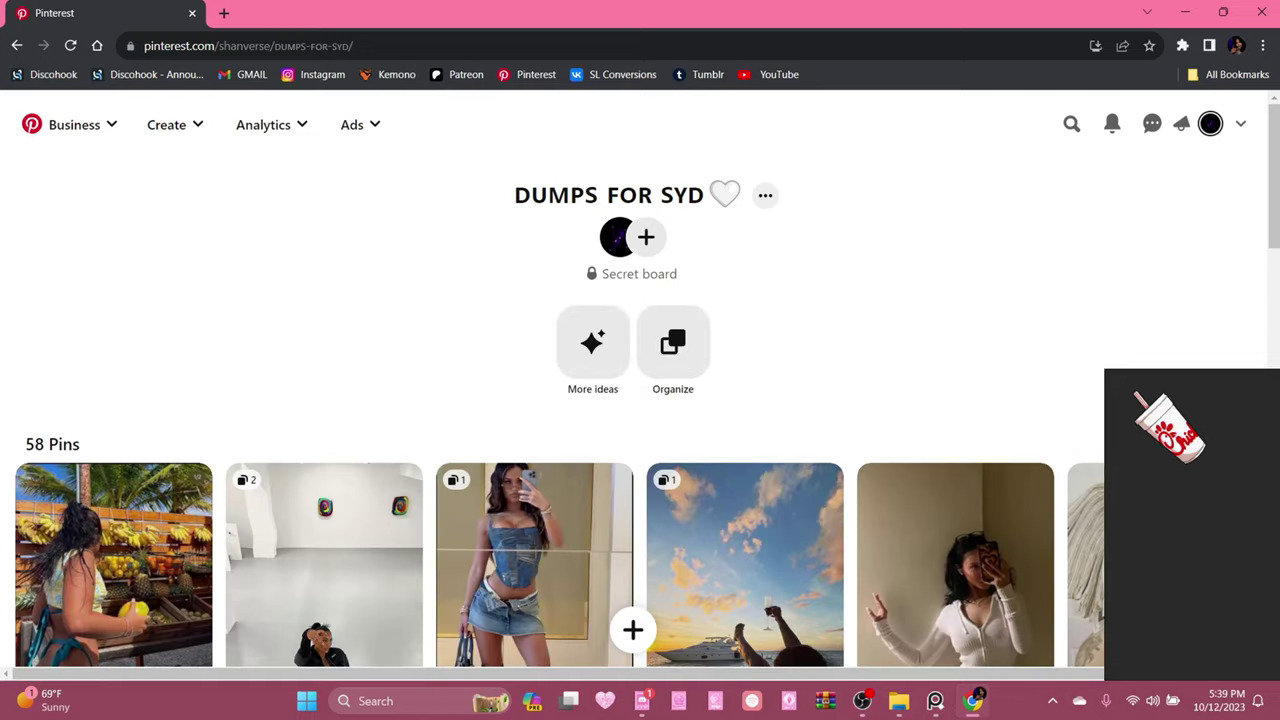
scroll(832, 294, "down", 1)
scroll(832, 294, "down", 5)
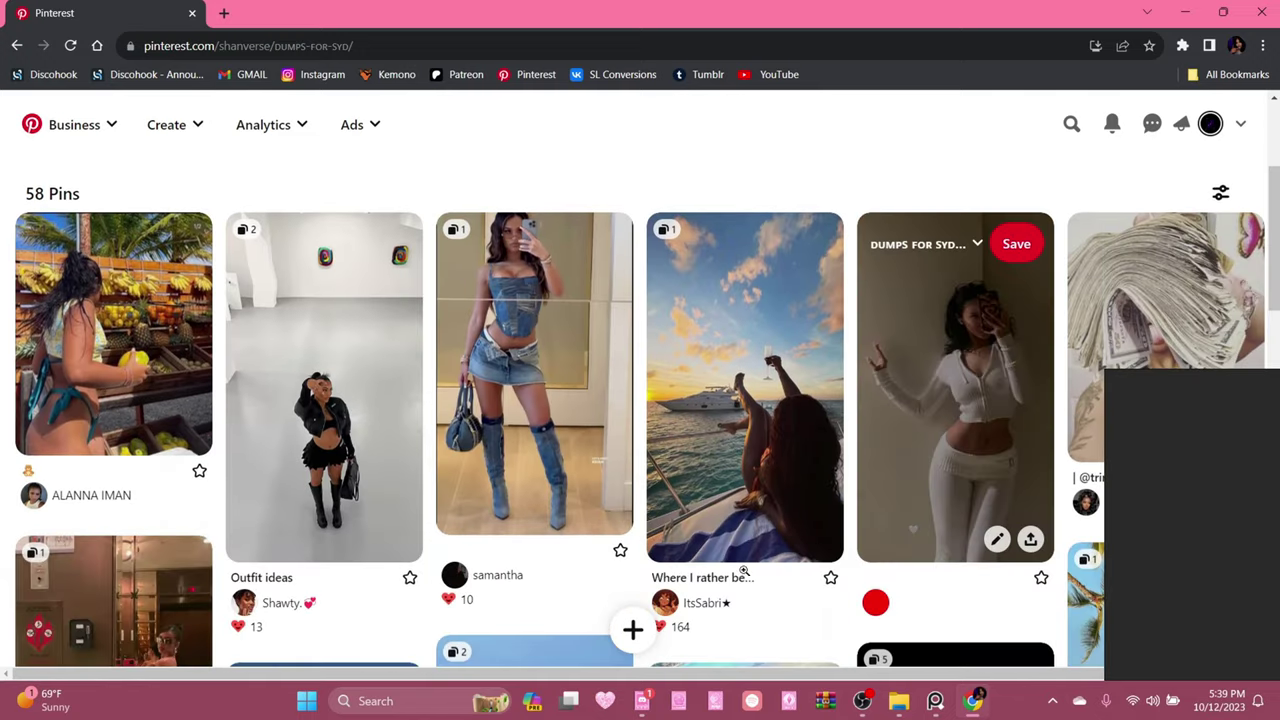
scroll(846, 508, "down", 10)
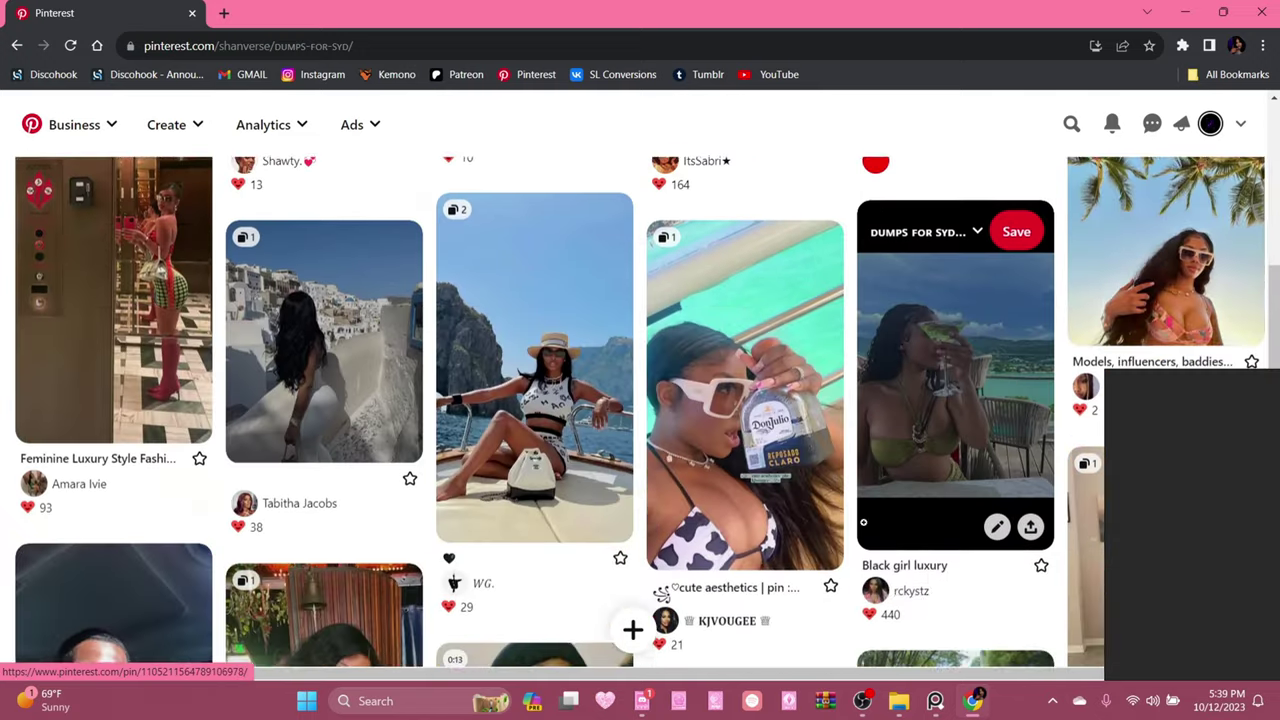
scroll(927, 460, "down", 6)
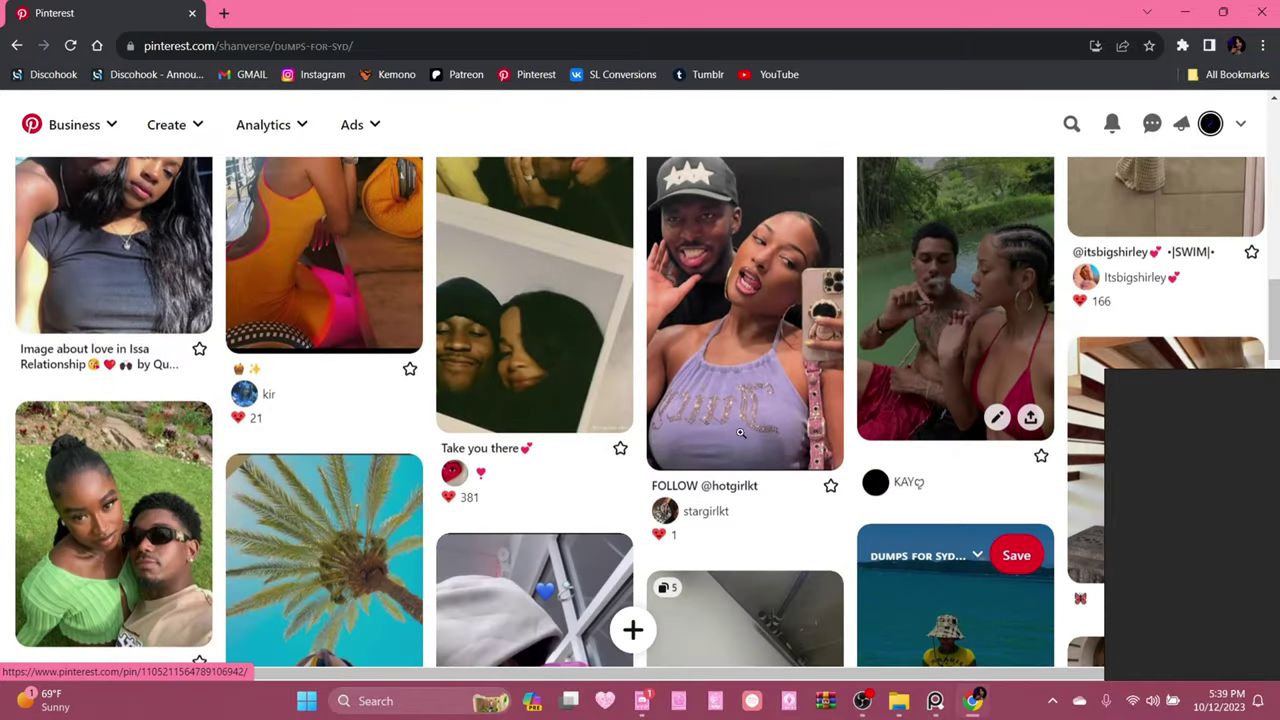
scroll(923, 515, "down", 2)
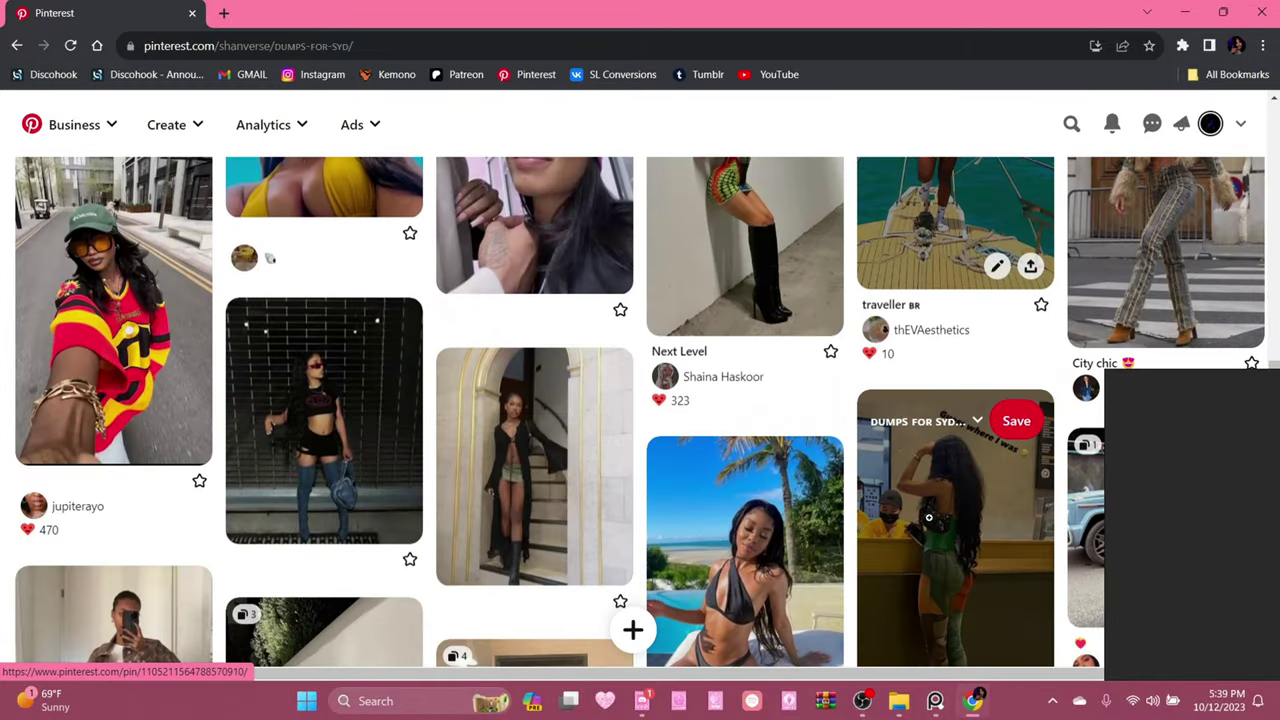
scroll(916, 470, "down", 5)
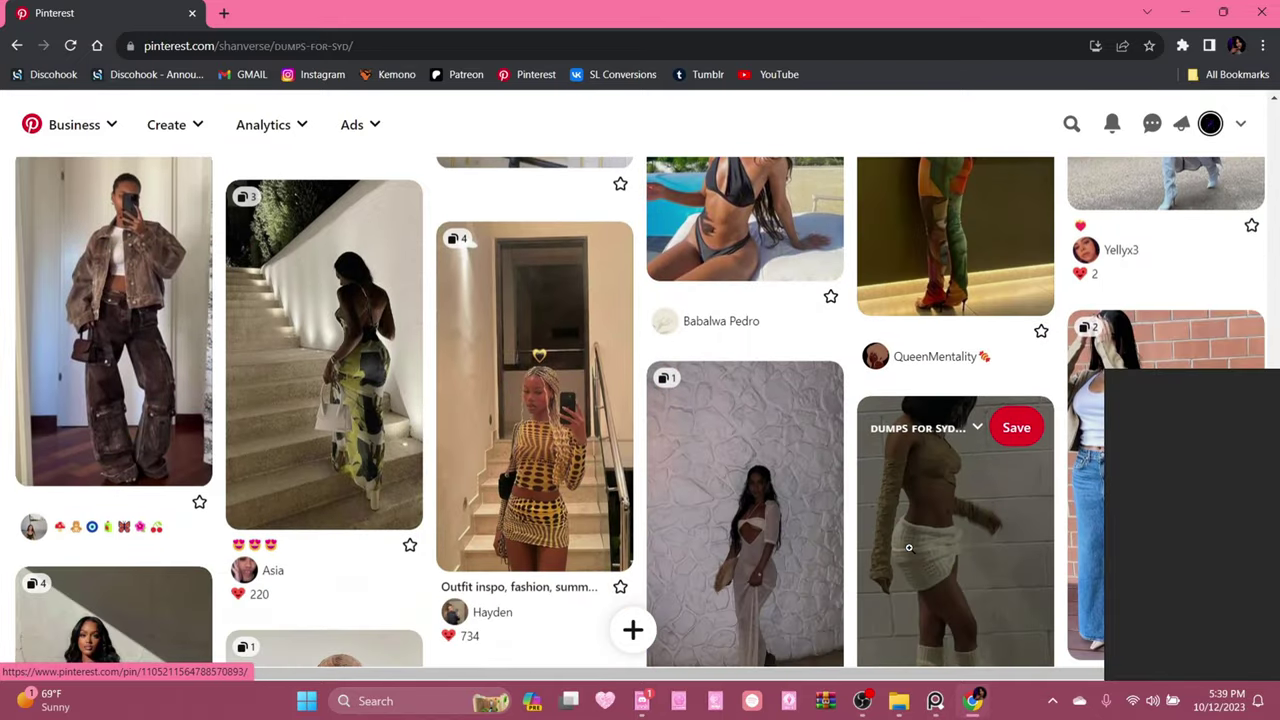
scroll(935, 570, "down", 4)
scroll(961, 572, "up", 7)
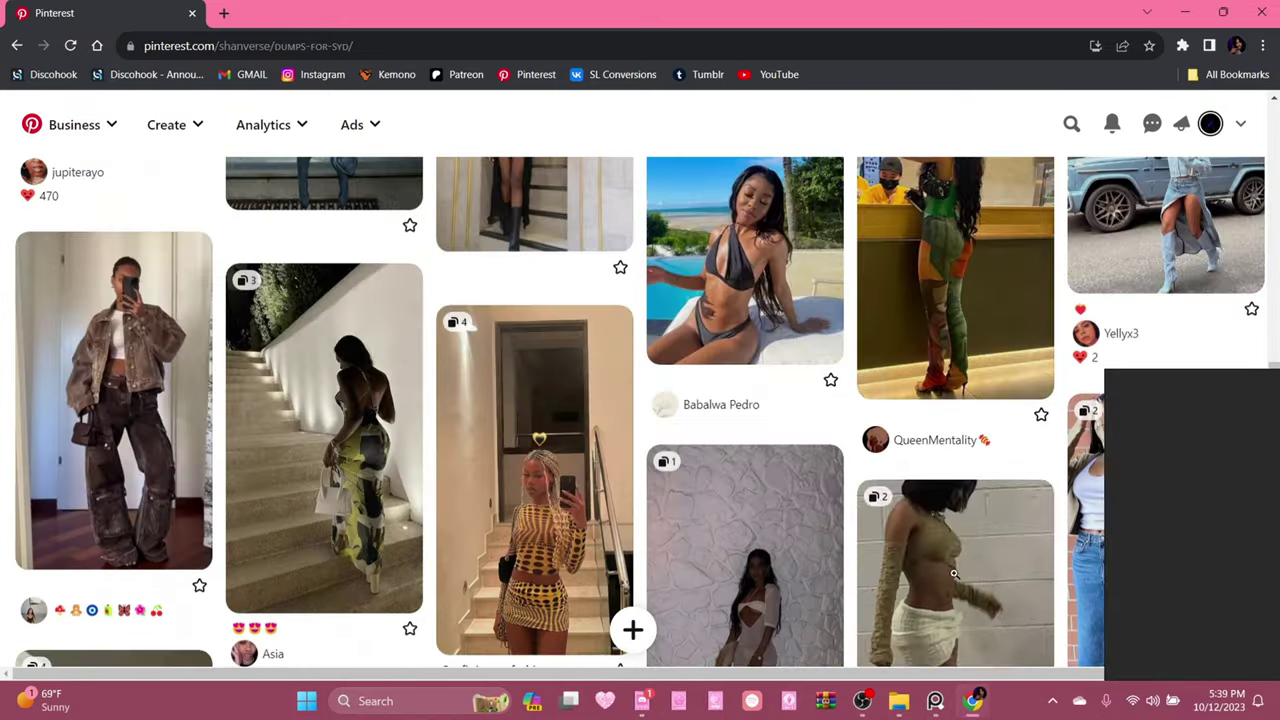
scroll(540, 500, "down", 3)
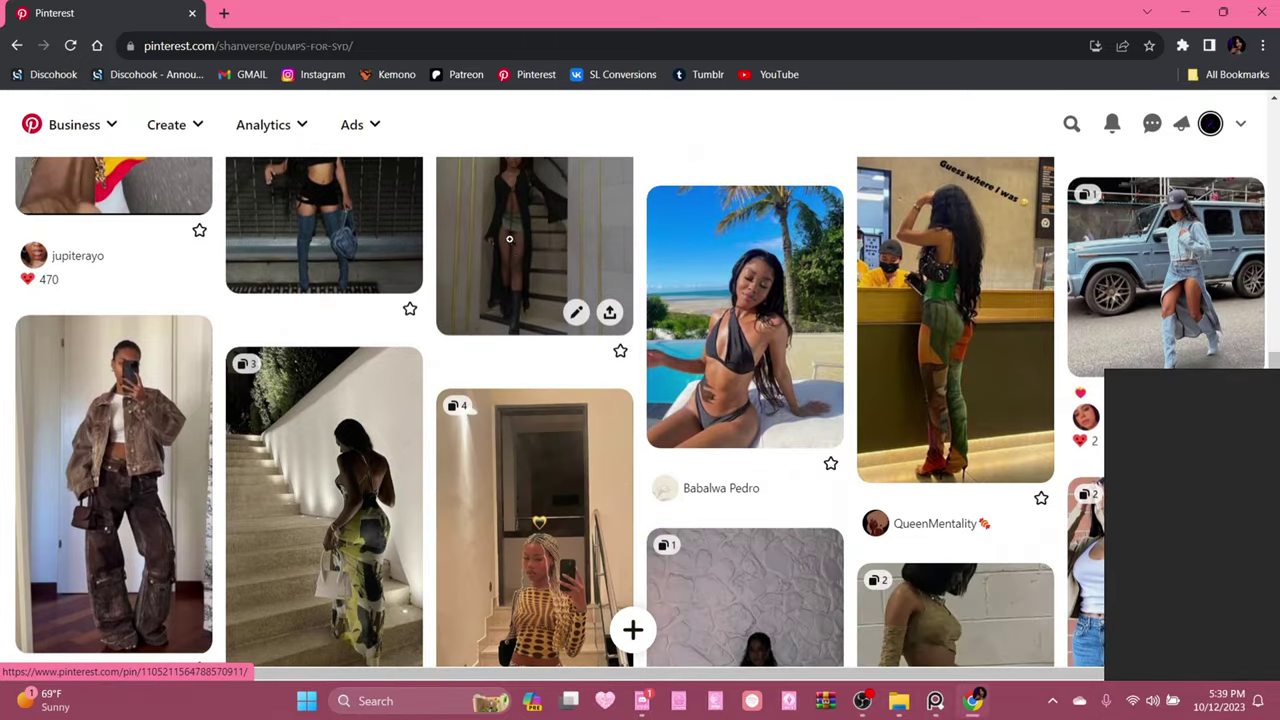
View the black-coat staircase outfit pin, then return to the board and scroll up.
left_click(512, 245)
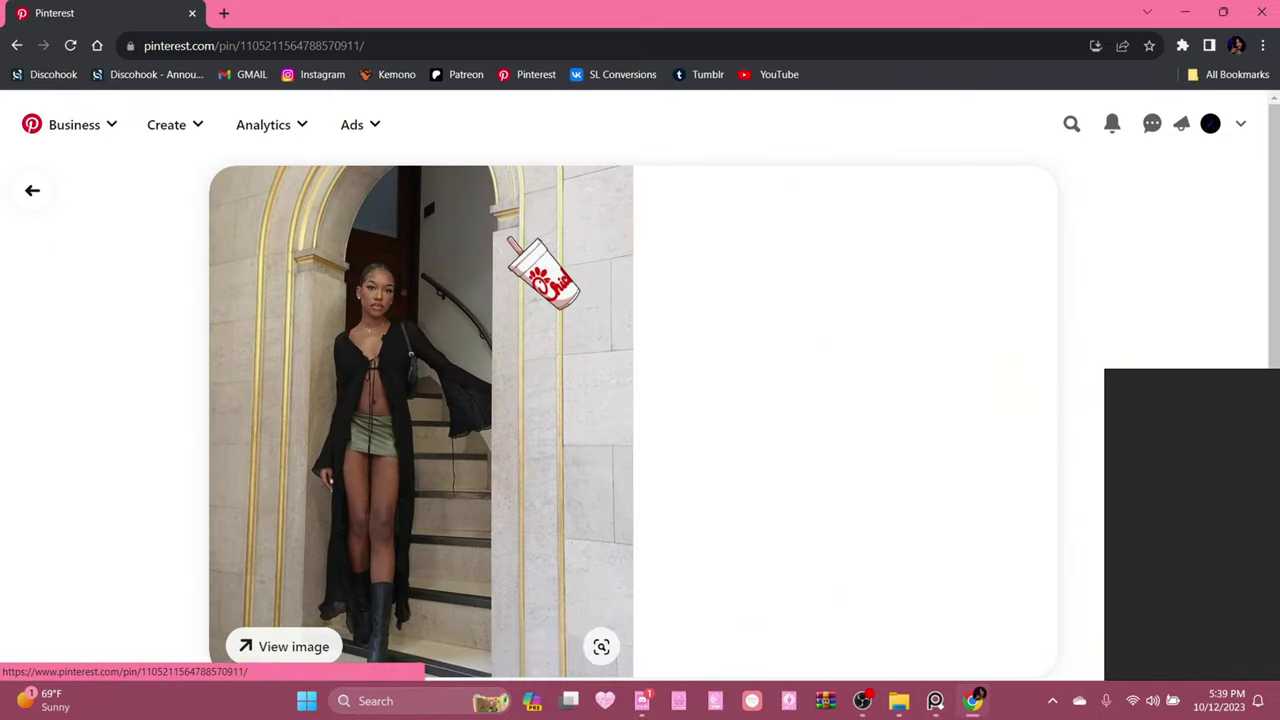
left_click(32, 190)
scroll(815, 537, "up", 8)
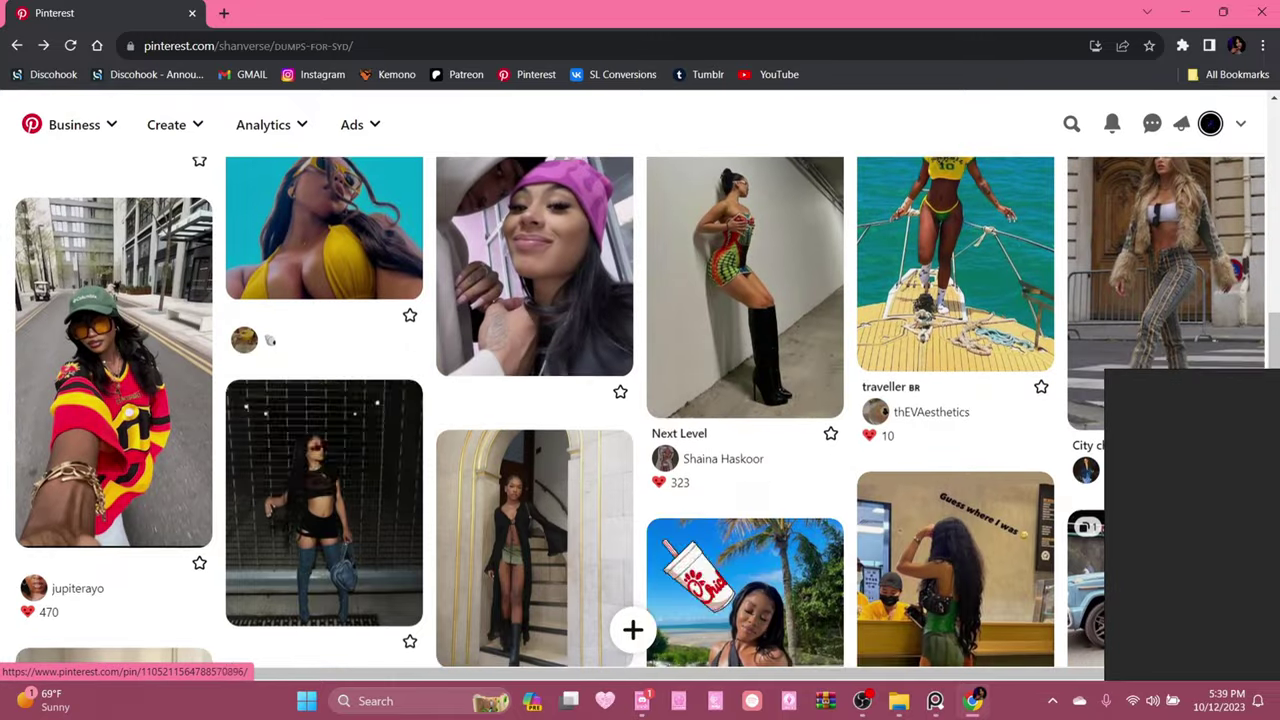
scroll(700, 555, "up", 6)
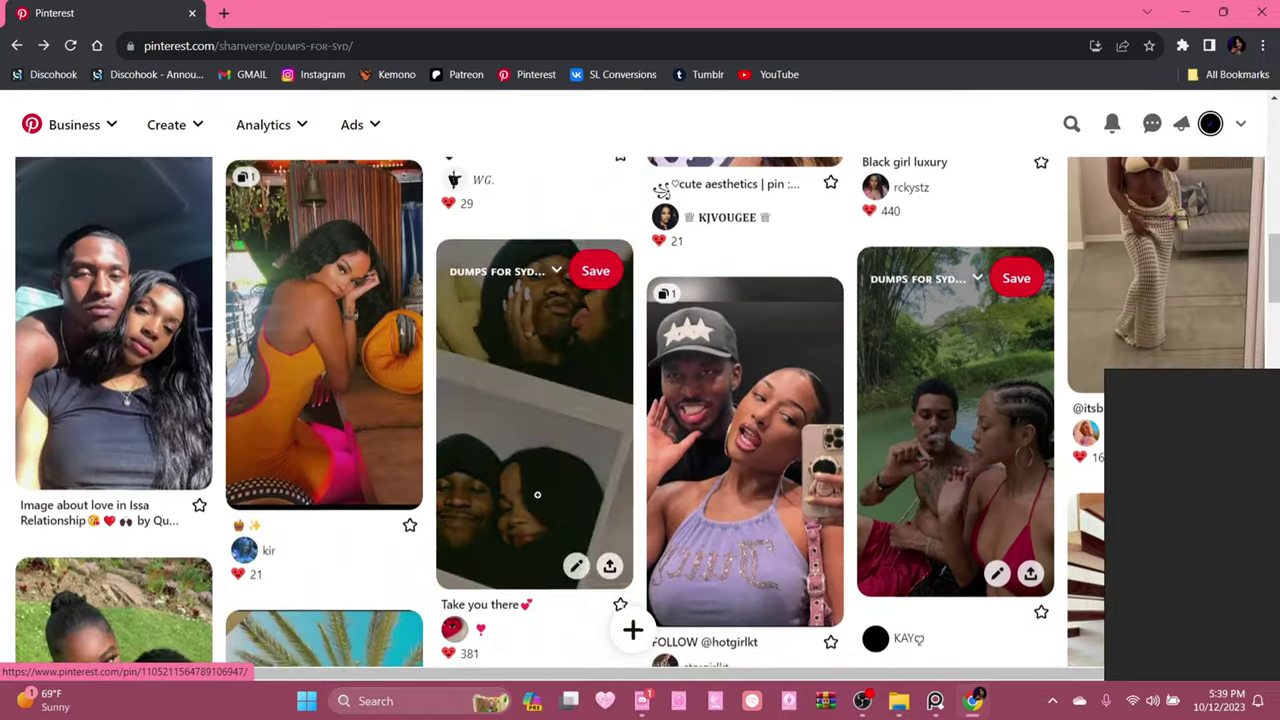
scroll(613, 562, "up", 3)
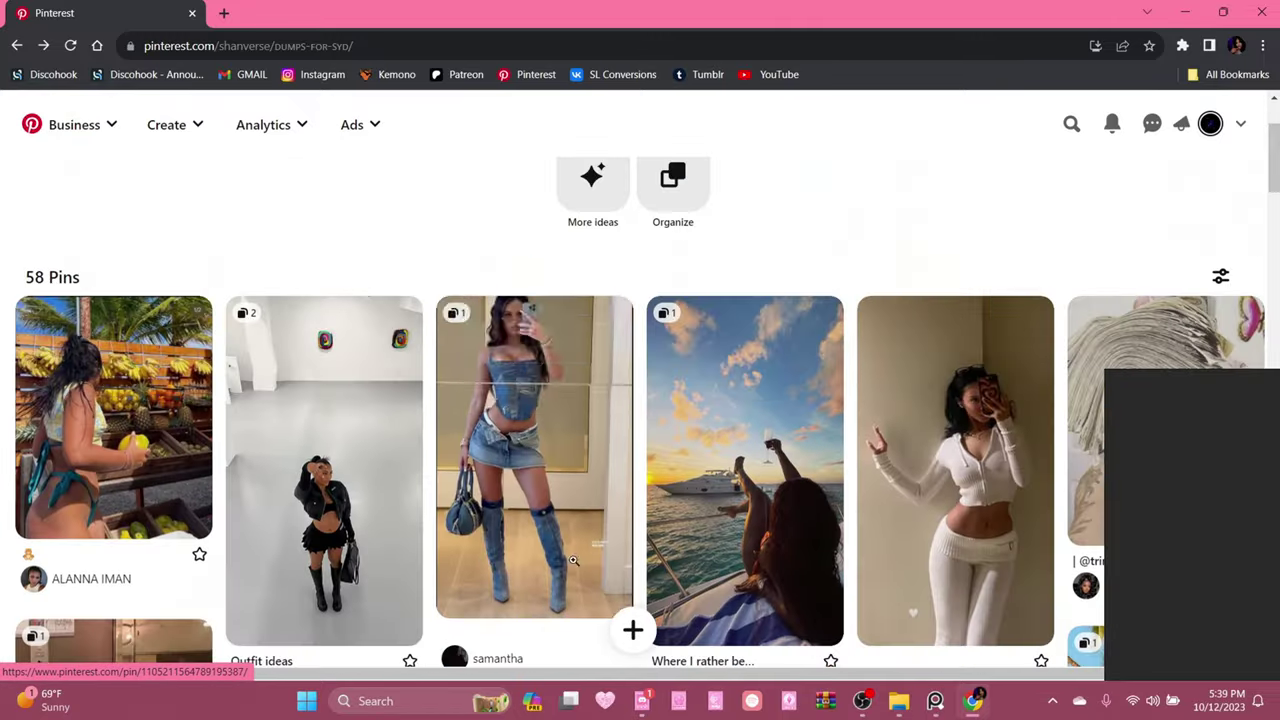
Open the denim outfit video pin, then return to the board's pin grid.
left_click(530, 470)
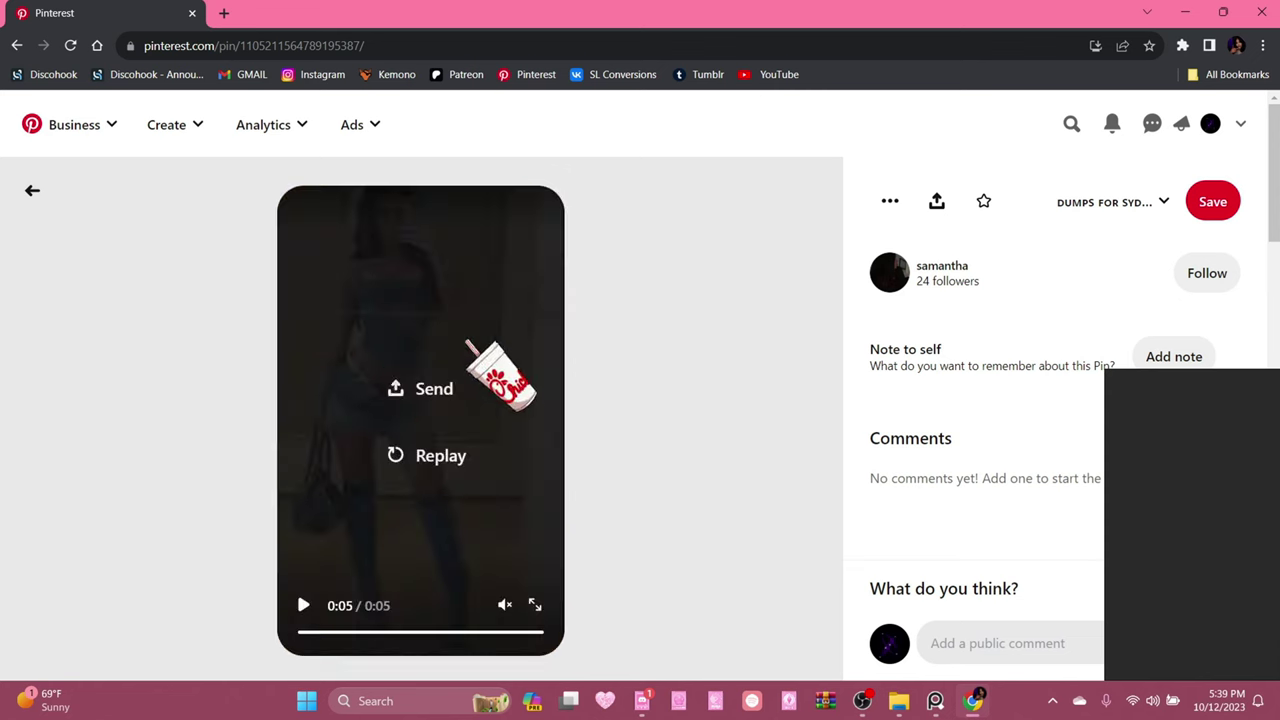
left_click(28, 190)
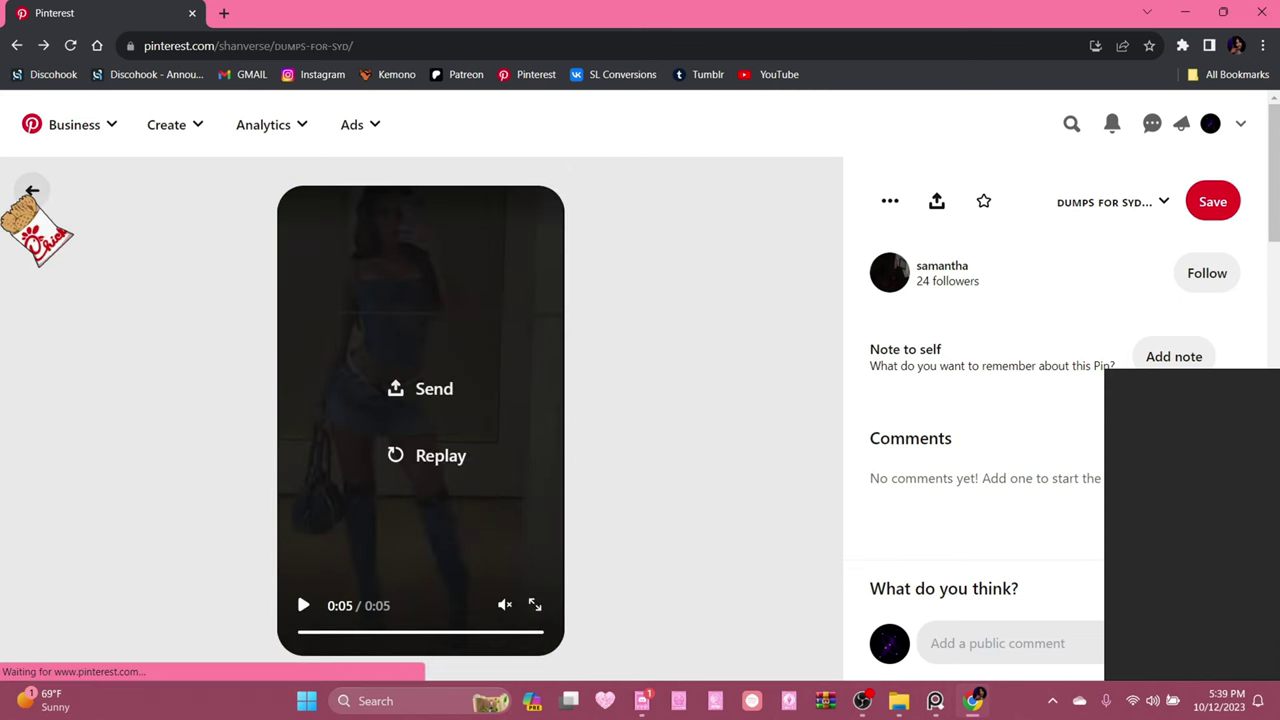
scroll(1143, 543, "down", 3)
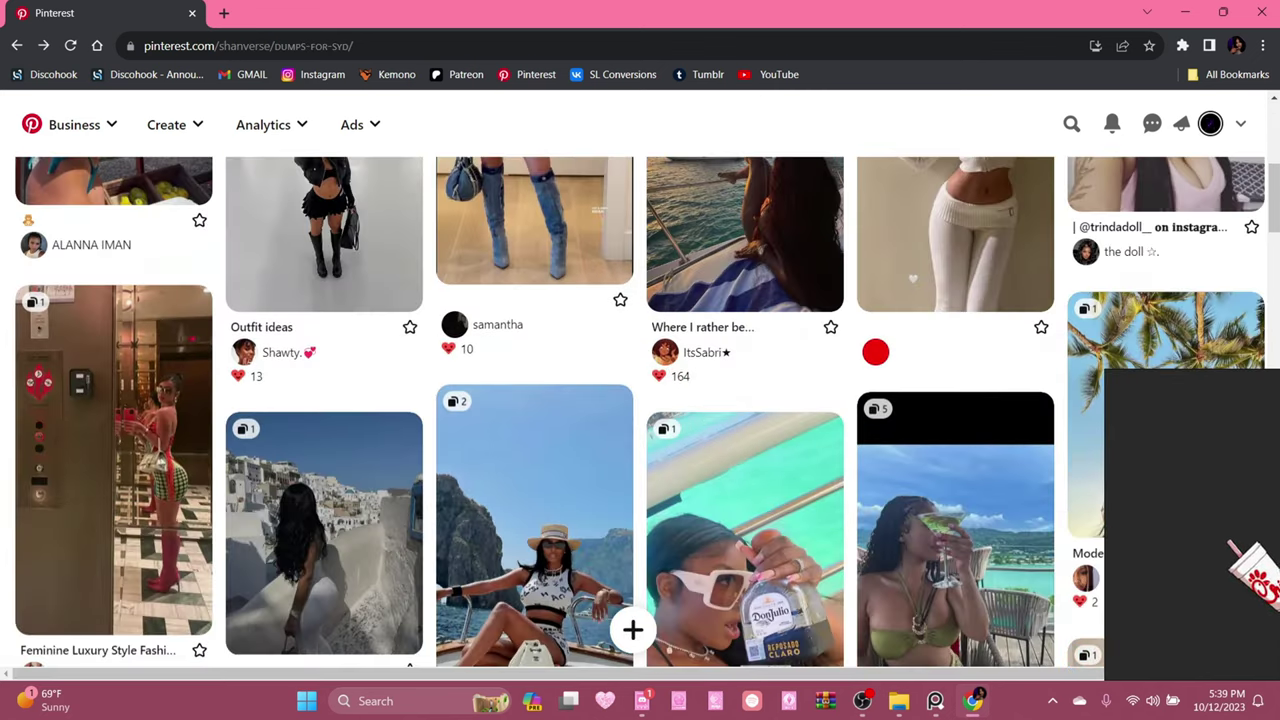
scroll(632, 629, "down", 3)
scroll(955, 400, "down", 2)
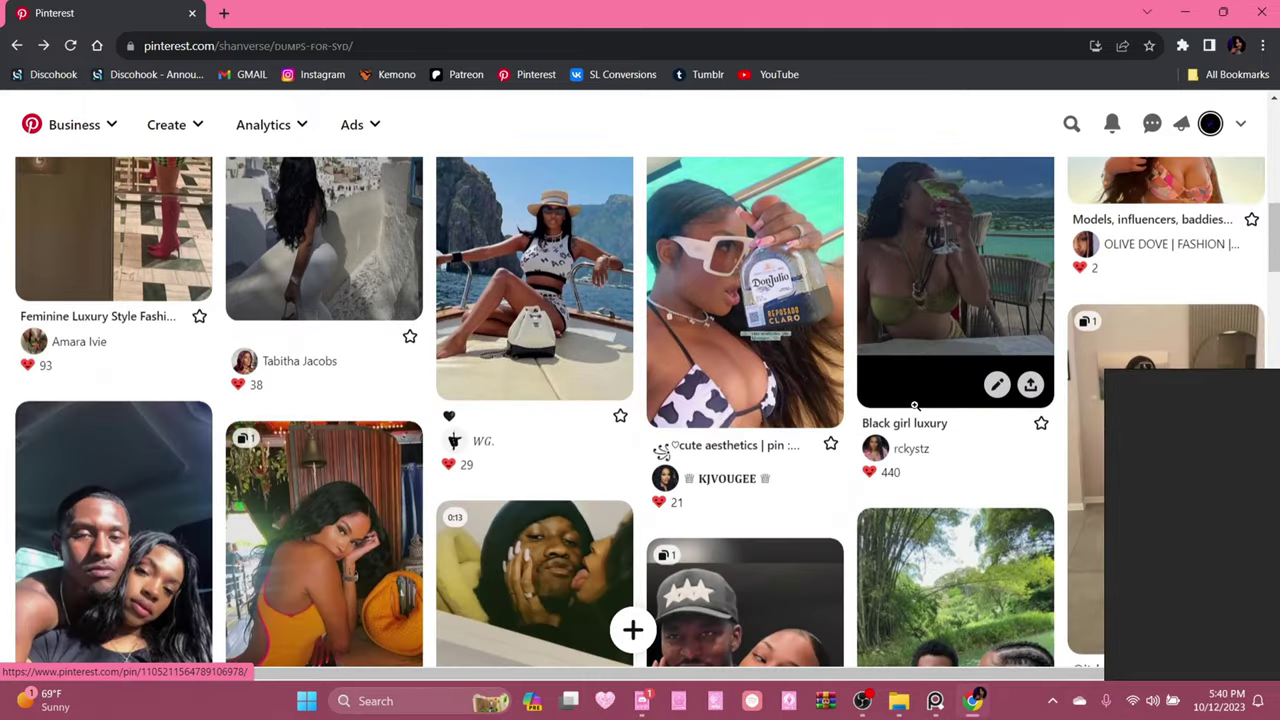
Minimize the browser to check the desktop, then restore the Pinterest board.
left_click(1184, 12)
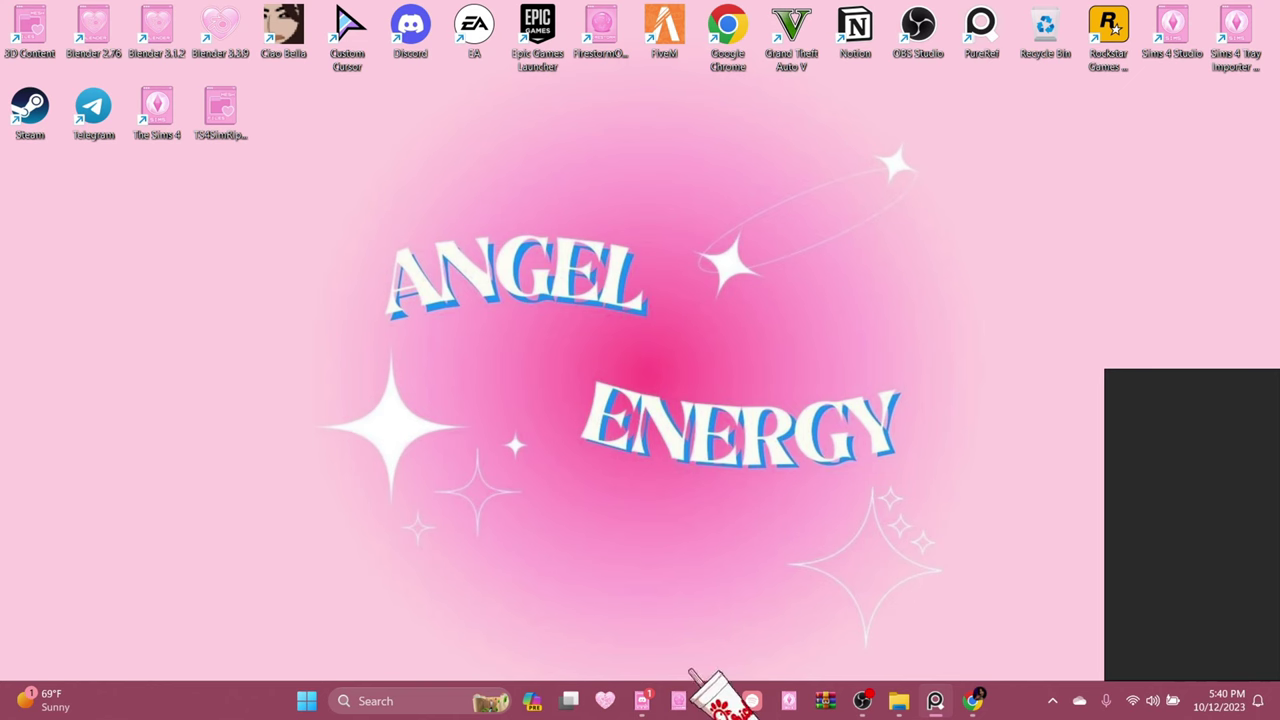
left_click(973, 701)
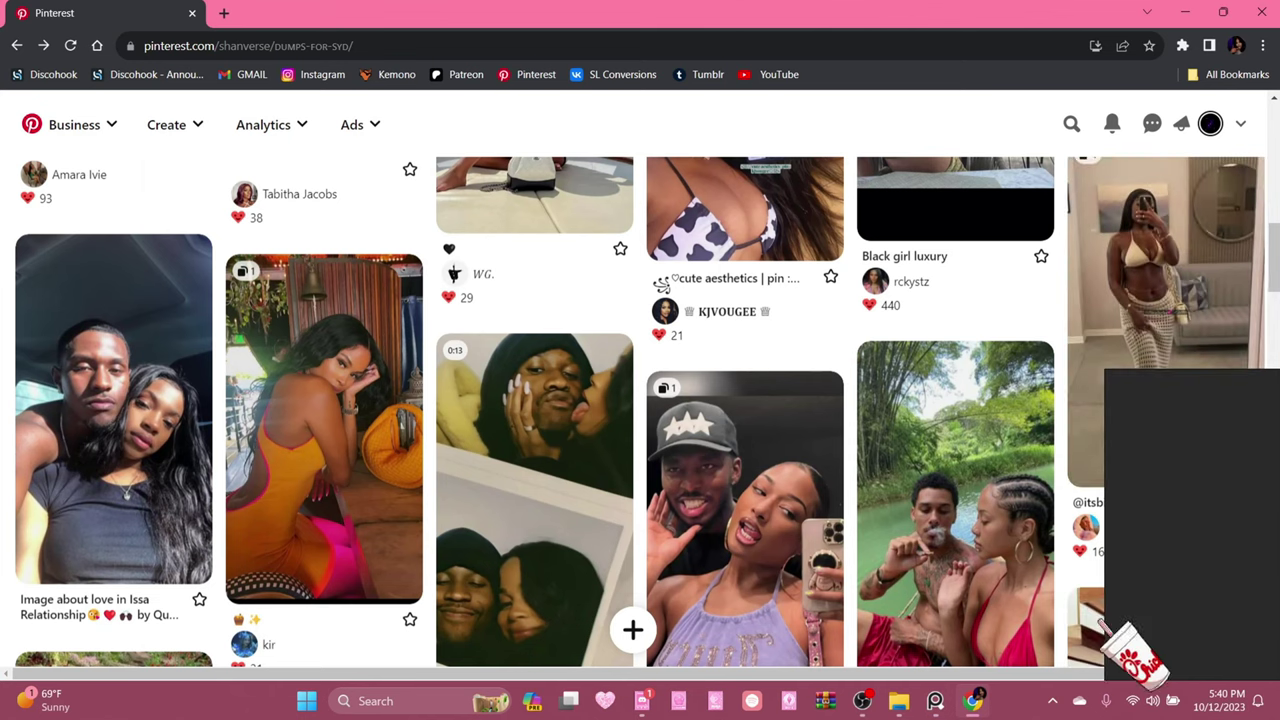
scroll(772, 493, "down", 10)
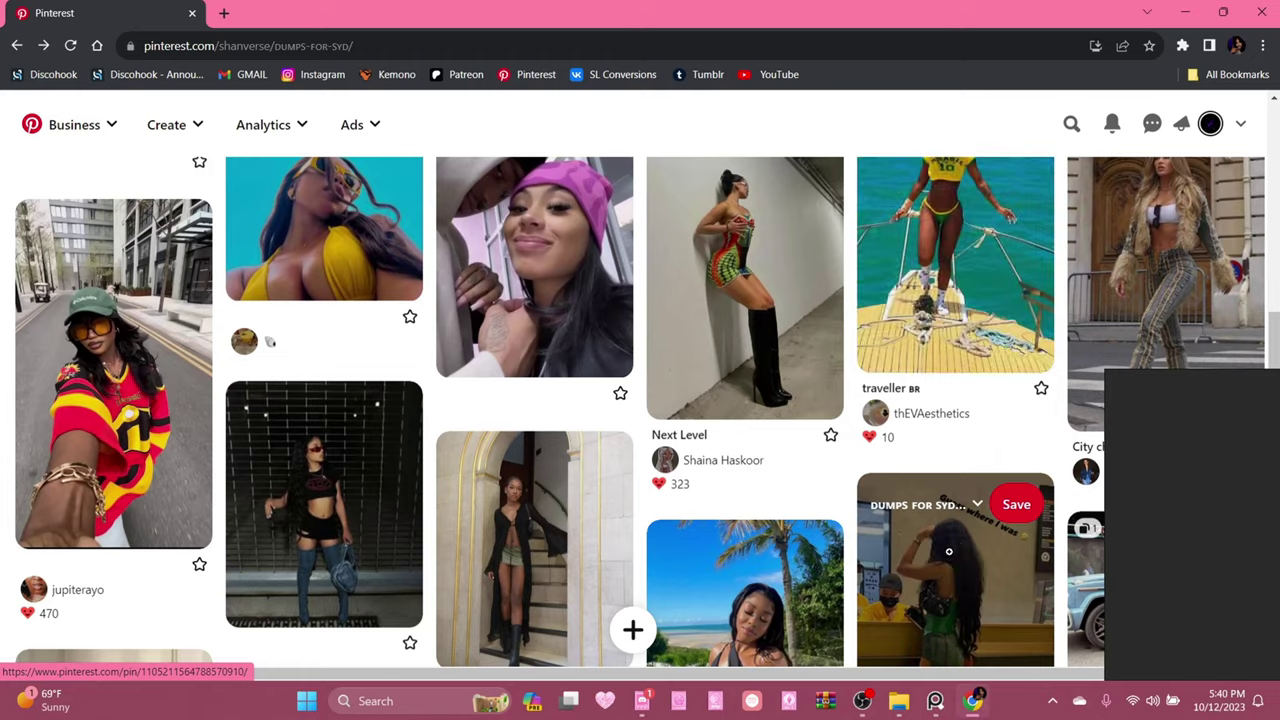
scroll(990, 500, "down", 3)
scroll(965, 478, "up", 3)
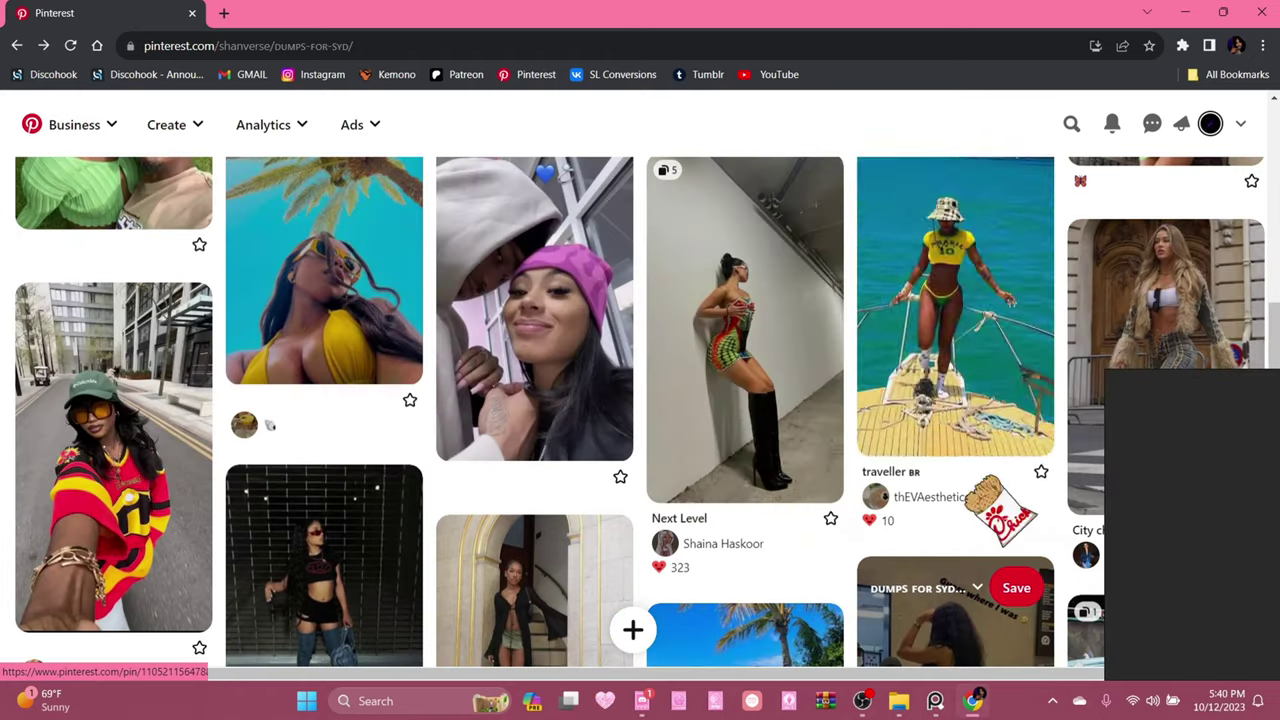
View the City chic outfit pin, then scroll back to the board's top at the 58 Pins header.
left_click(1165, 300)
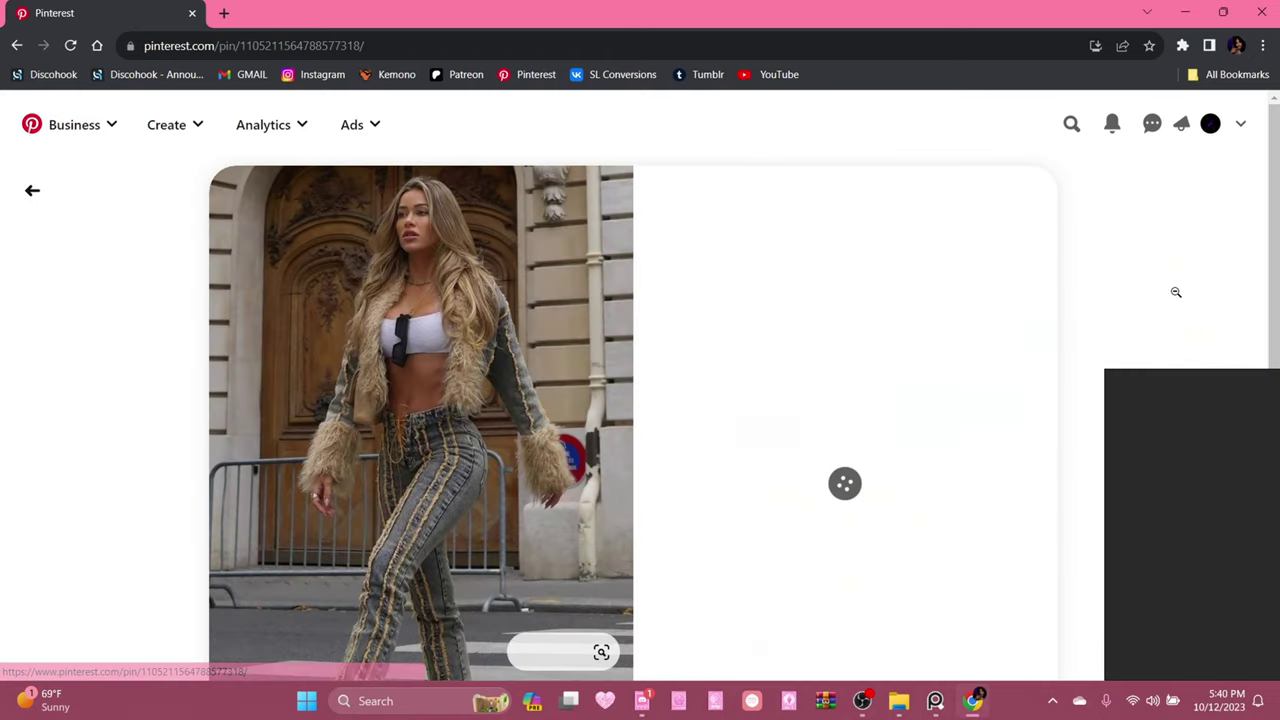
left_click(32, 190)
scroll(808, 418, "down", 5)
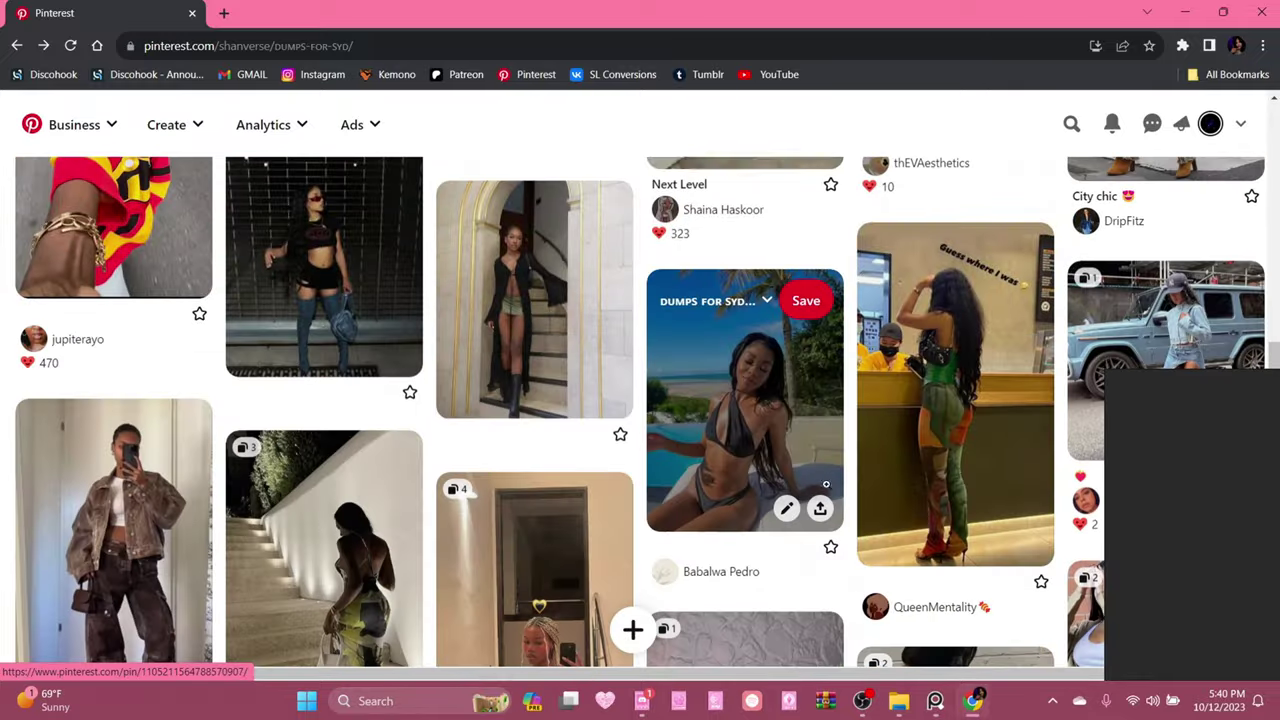
scroll(808, 418, "up", 5)
scroll(440, 490, "up", 10)
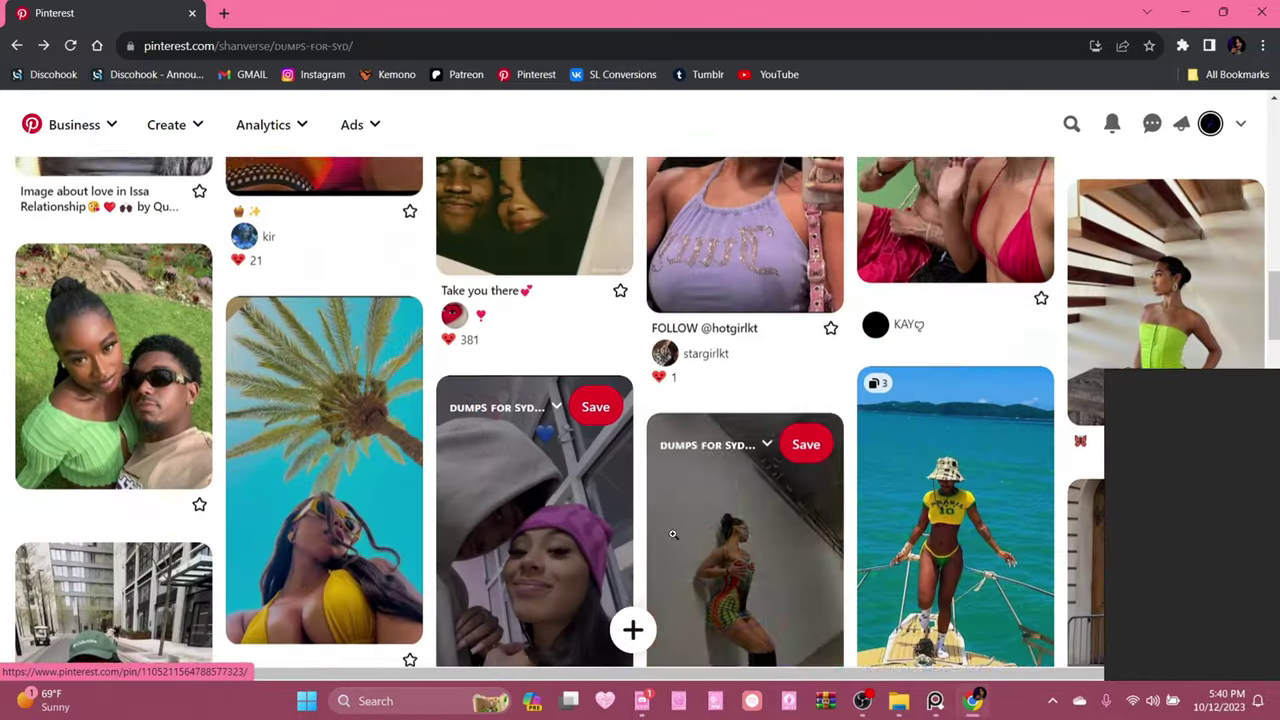
scroll(556, 515, "down", 1)
scroll(534, 400, "up", 5)
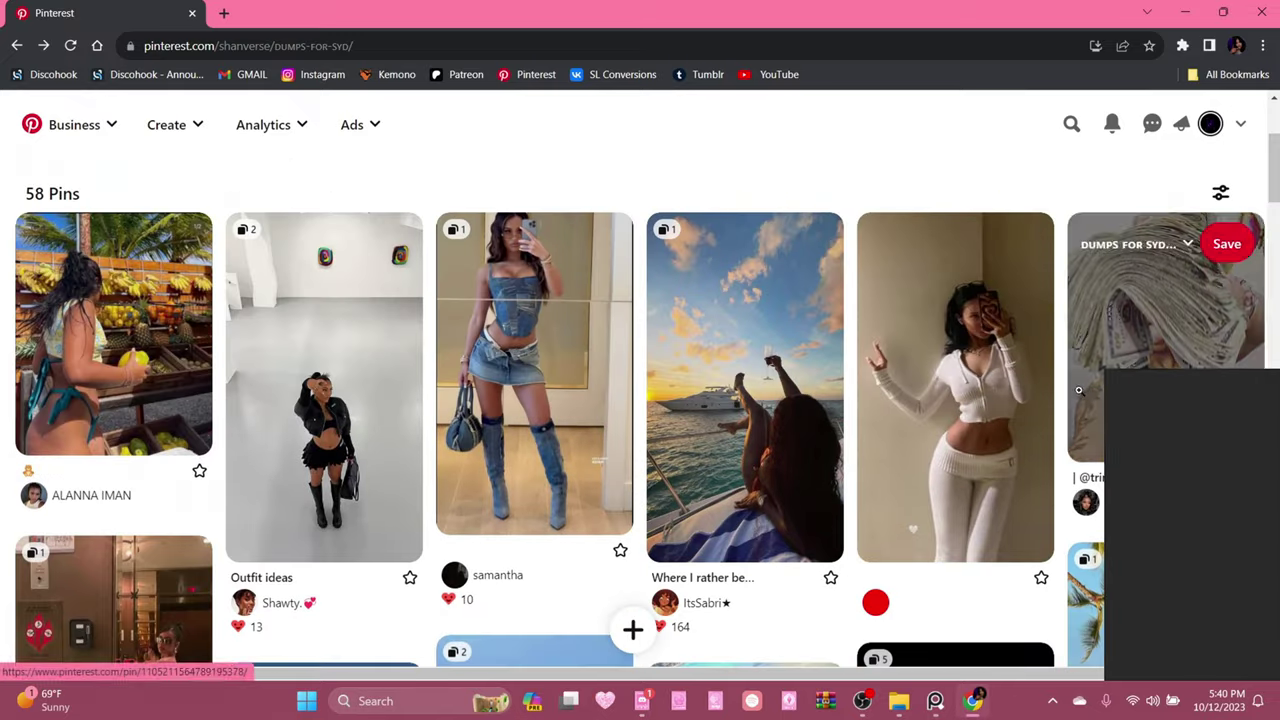
Copy the denim outfit image from its pin and close the browser.
left_click(519, 333)
right_click(431, 405)
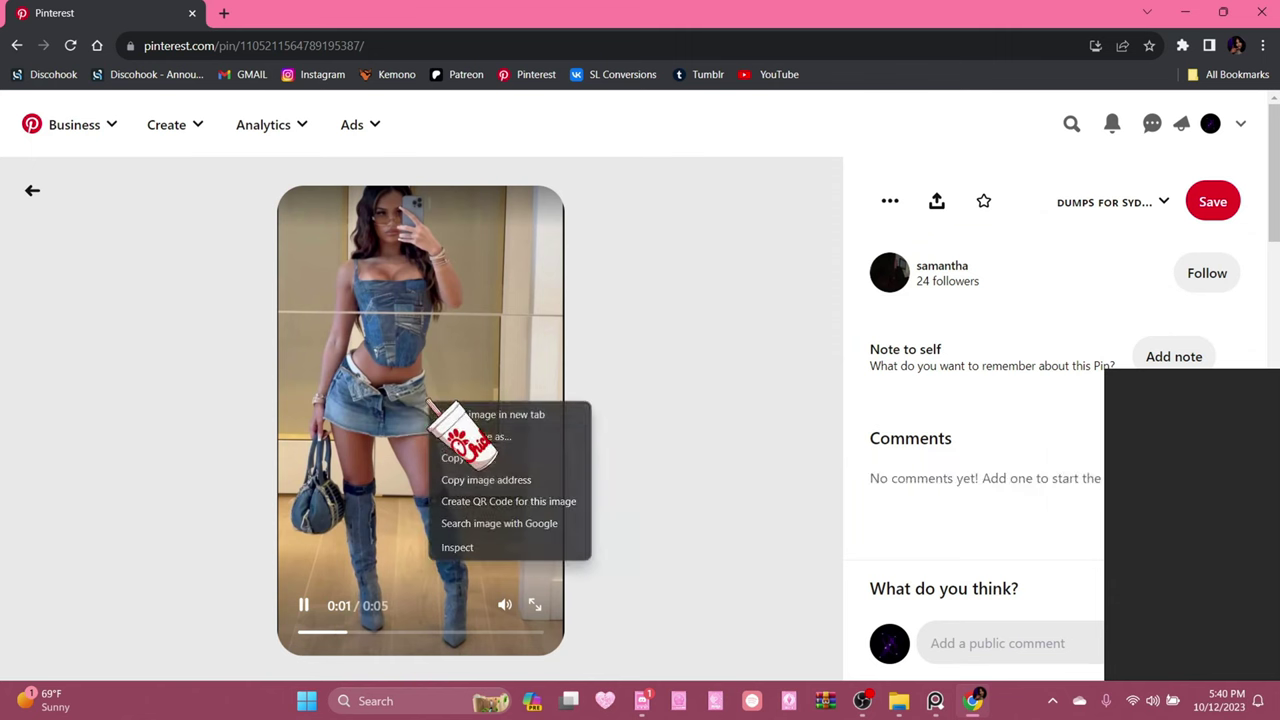
left_click(494, 460)
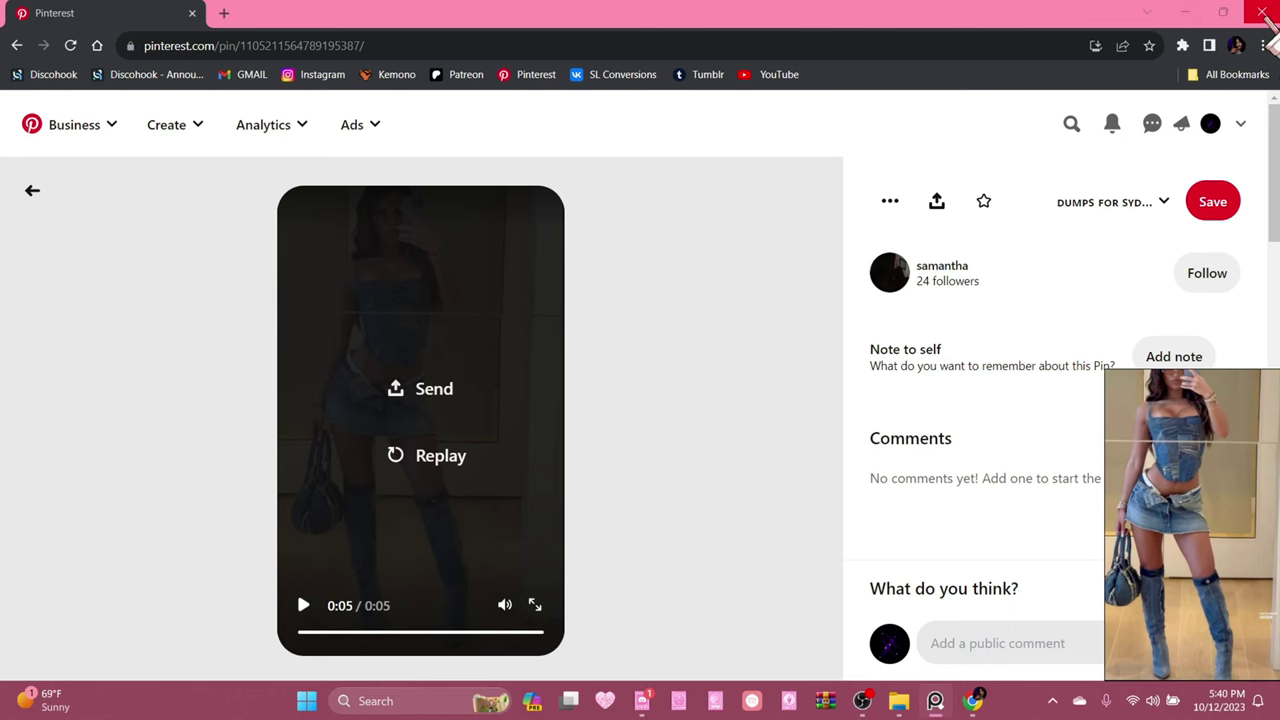
left_click(1262, 12)
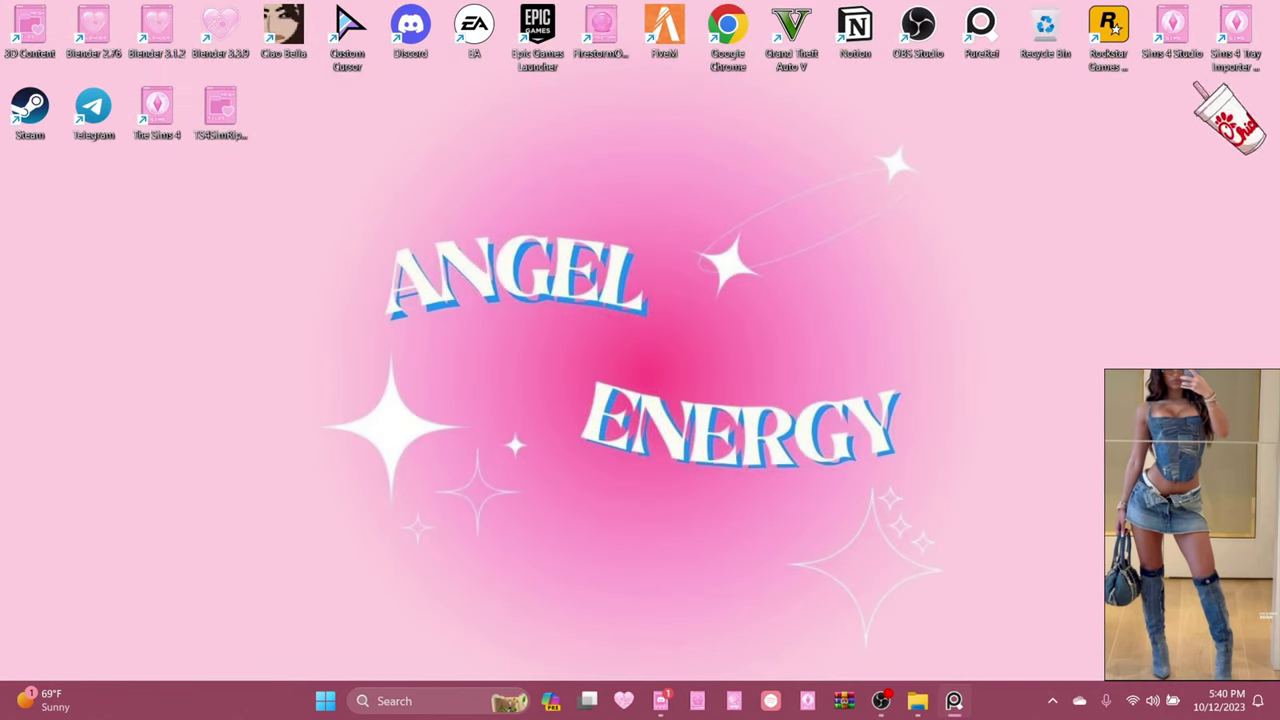
Launch Blender and dismiss the splash screen to show the SHAN VERSE EST 22 rings scene.
left_click(660, 703)
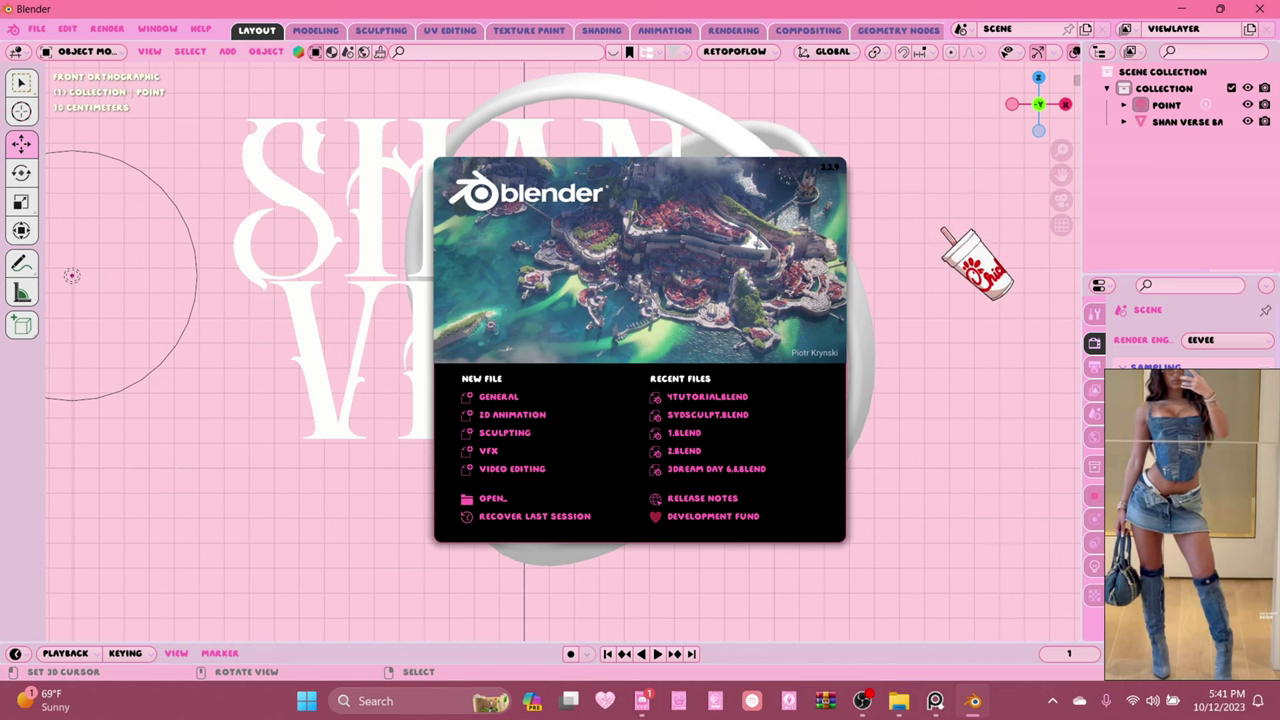
left_click(950, 235)
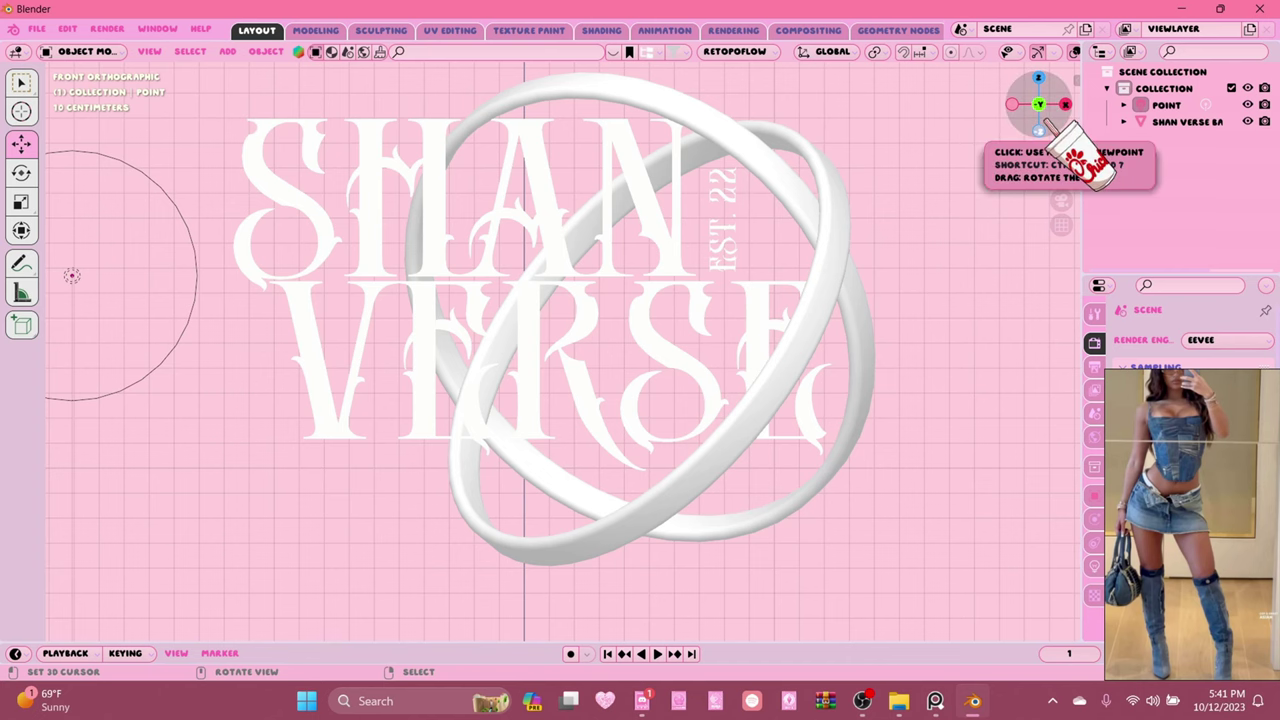
scroll(876, 278, "down", 1)
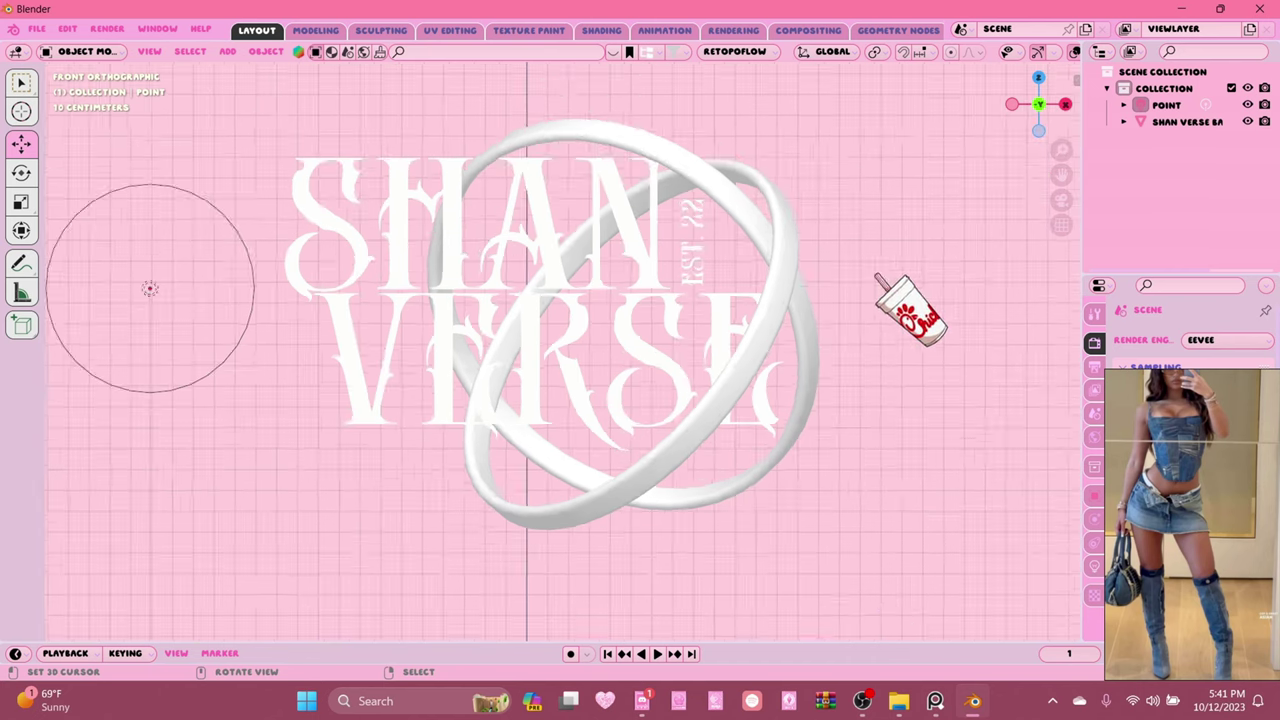
scroll(894, 409, "down", 1)
scroll(582, 290, "up", 1)
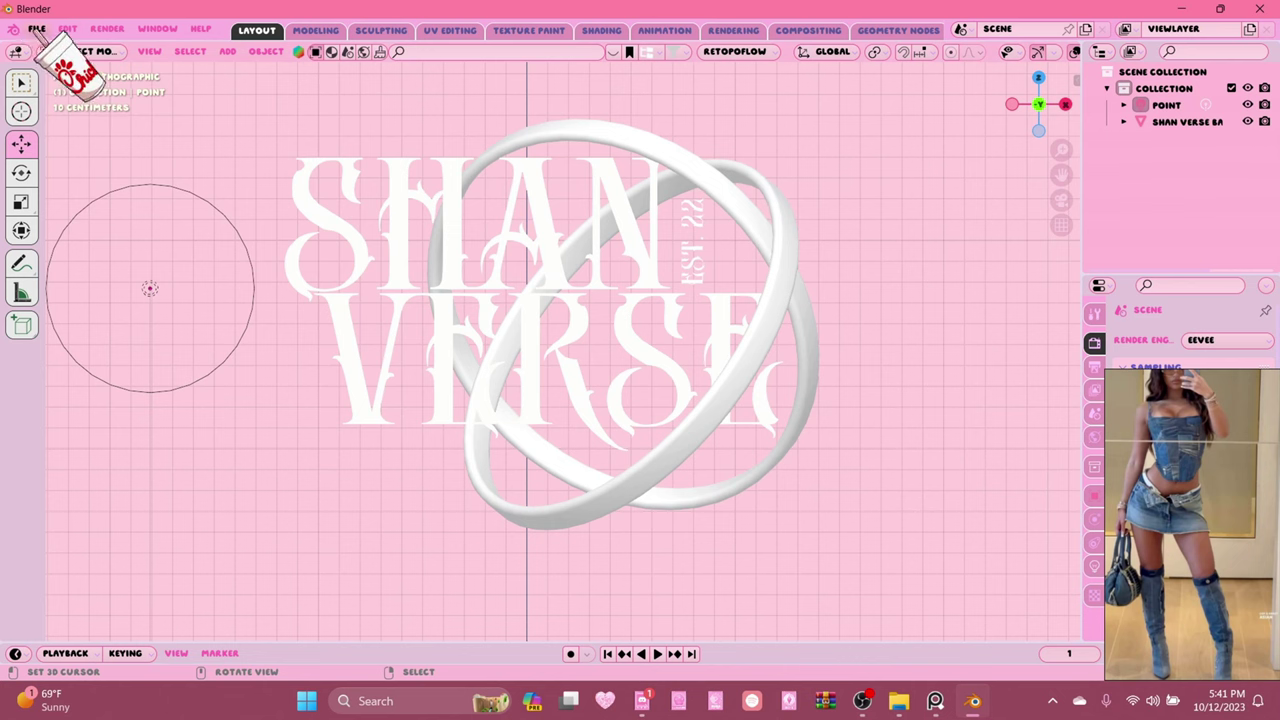
left_click(38, 30)
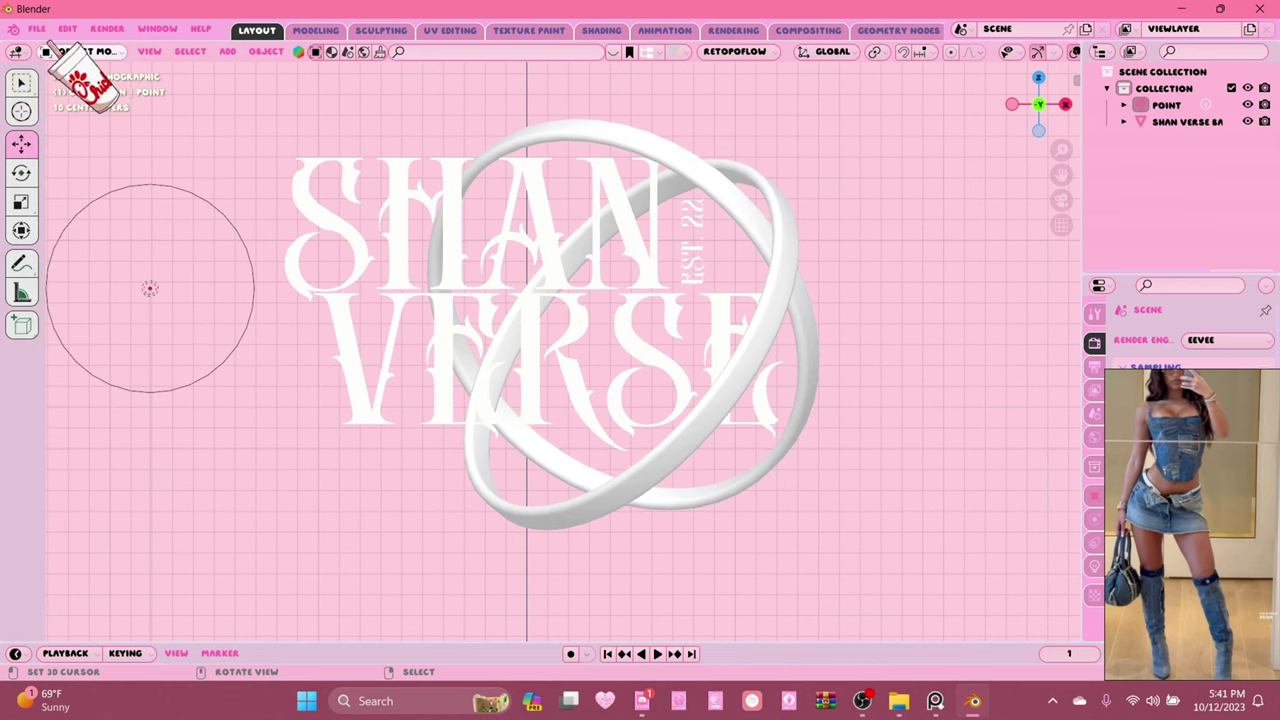
Open 4tutorial.blend from File > Open Recent to load the white female avatar.
left_click(36, 29)
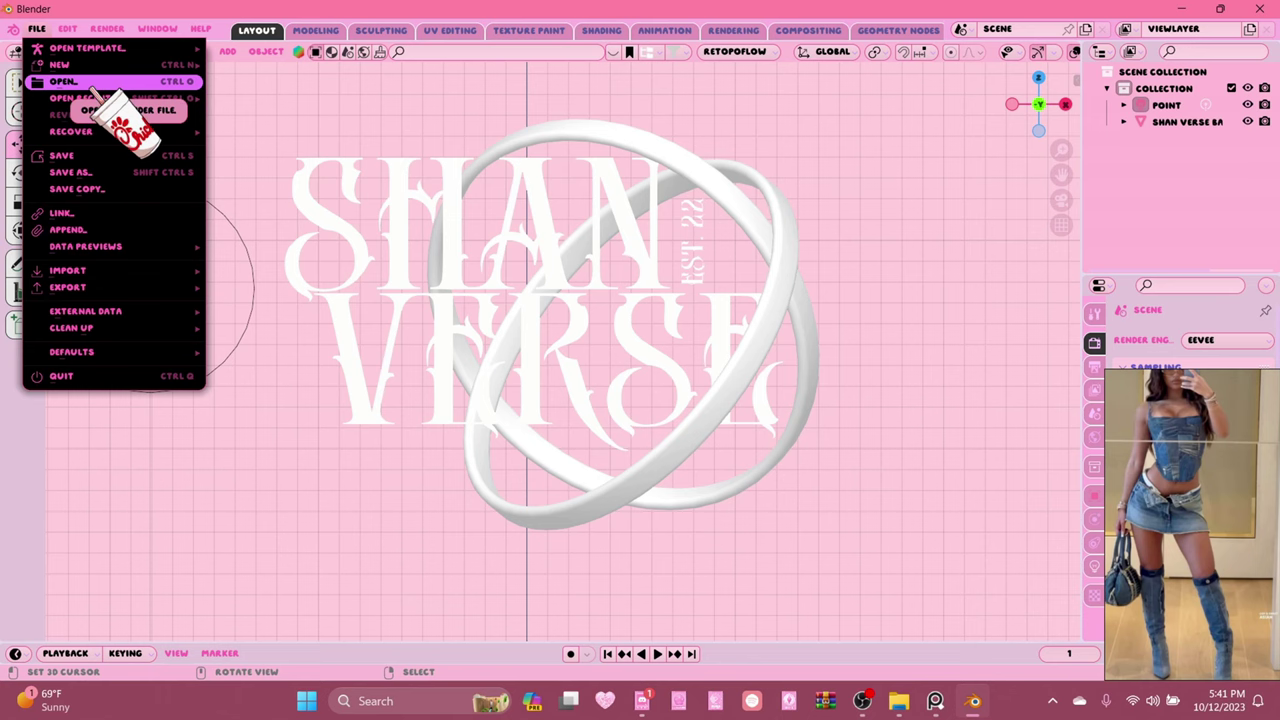
mouse_move(90, 98)
left_click(278, 102)
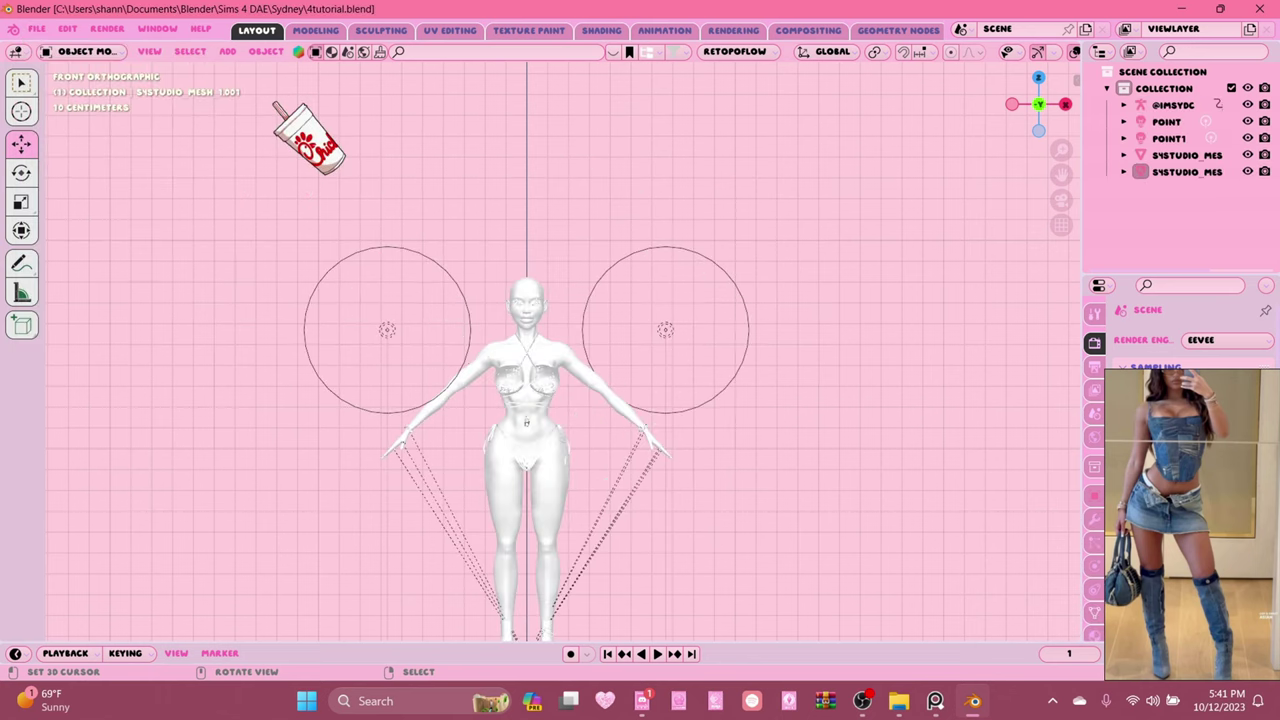
scroll(690, 420, "up", 5)
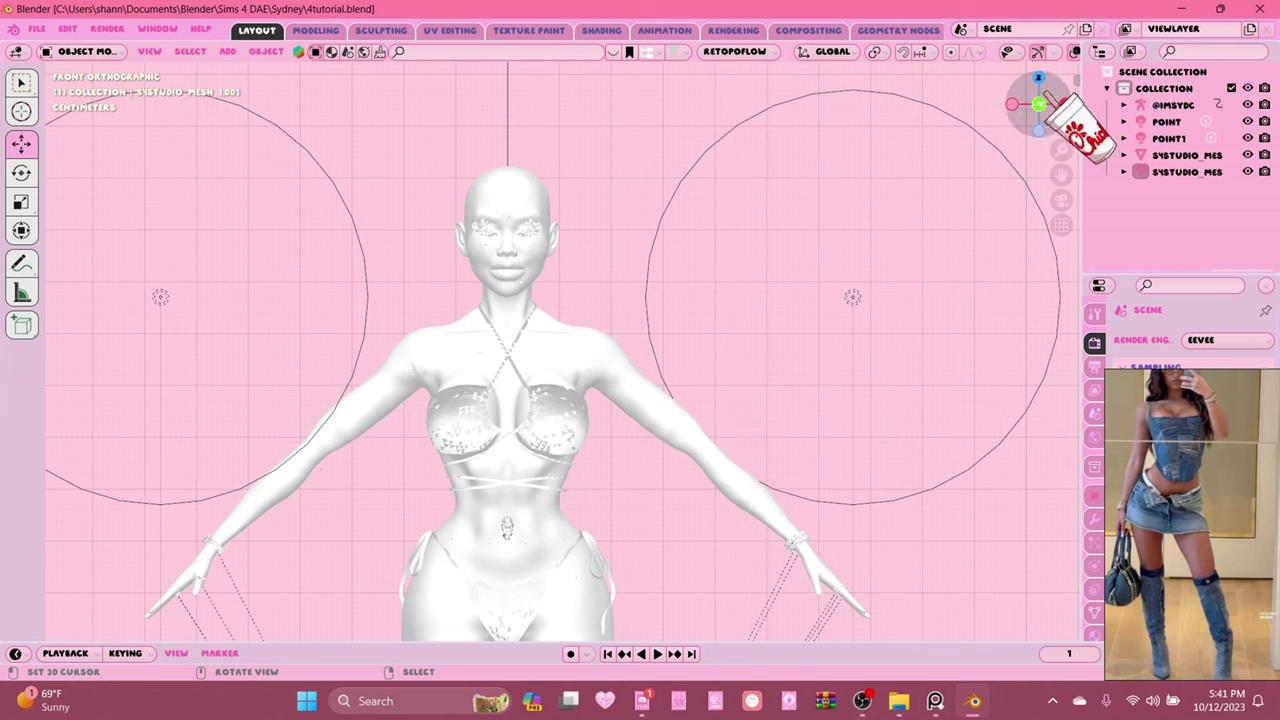
scroll(1030, 52, "down", 2)
scroll(1037, 65, "down", 1)
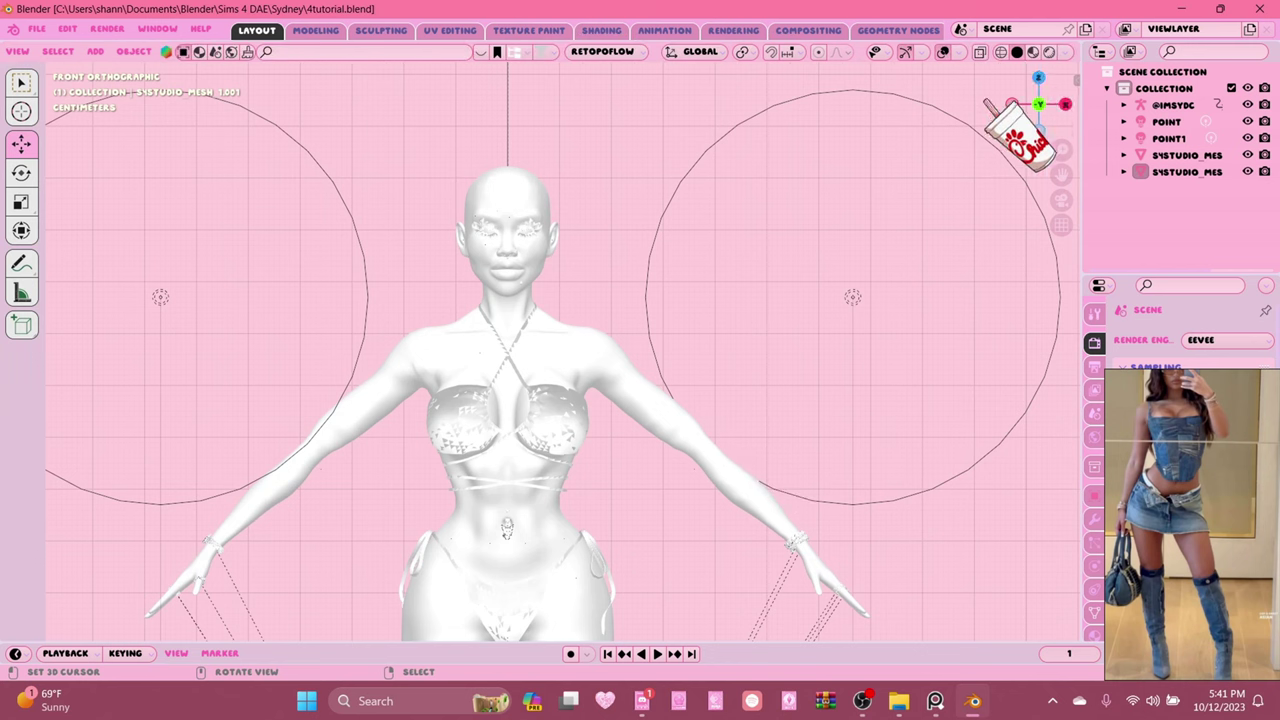
Switch the viewport to Material Preview to show the avatar's skin, tattoos and black bikini.
left_click(1033, 52)
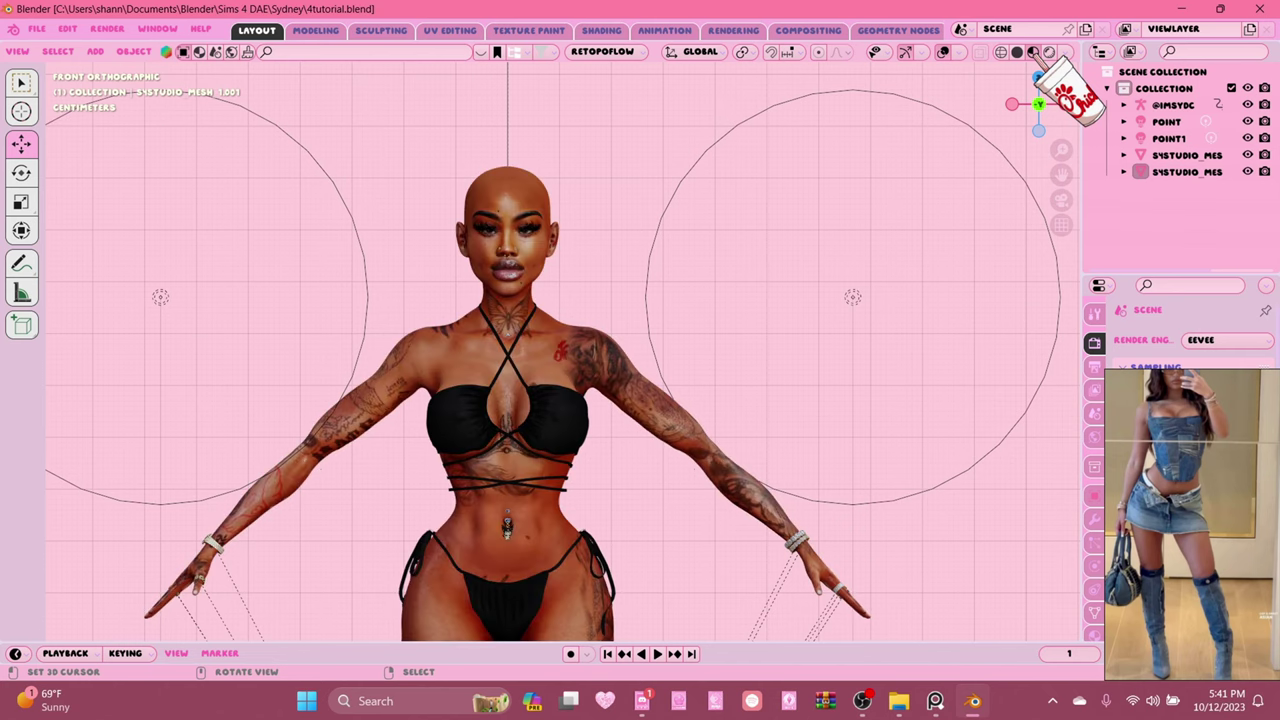
scroll(838, 494, "down", 3)
scroll(805, 512, "up", 5)
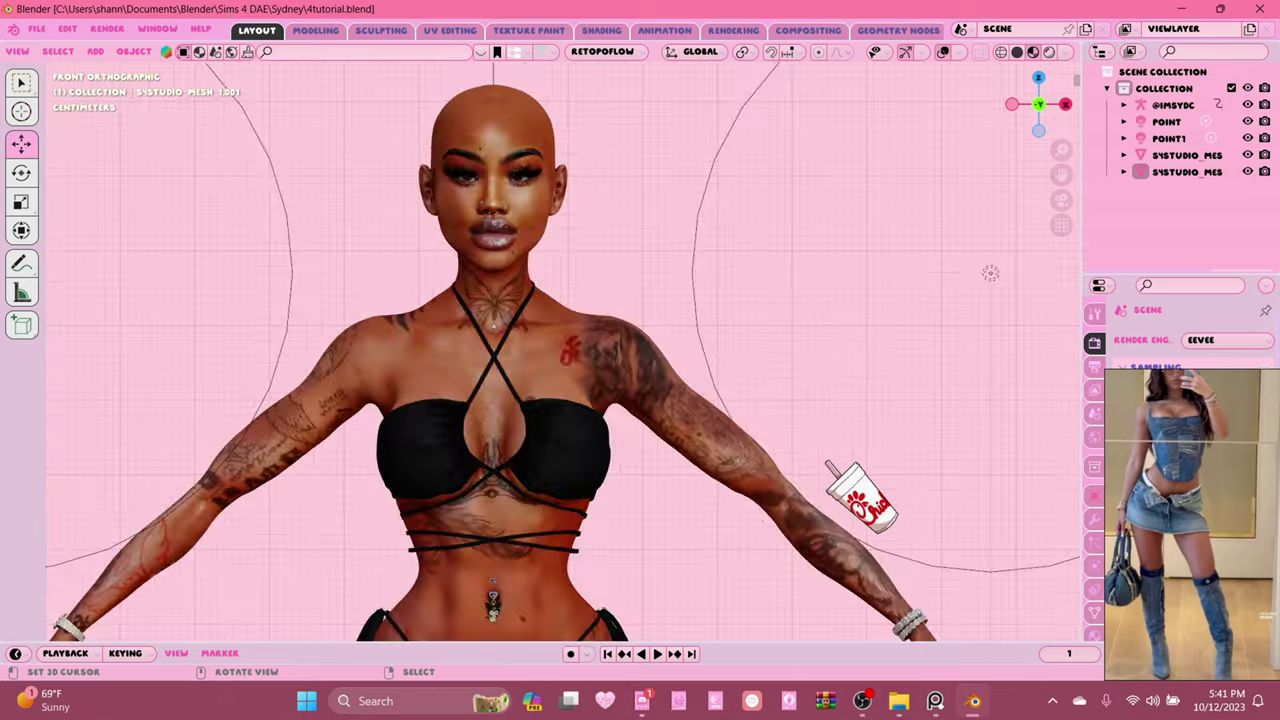
scroll(800, 520, "down", 5)
scroll(817, 591, "up", 3)
scroll(663, 537, "down", 3)
scroll(695, 553, "up", 2)
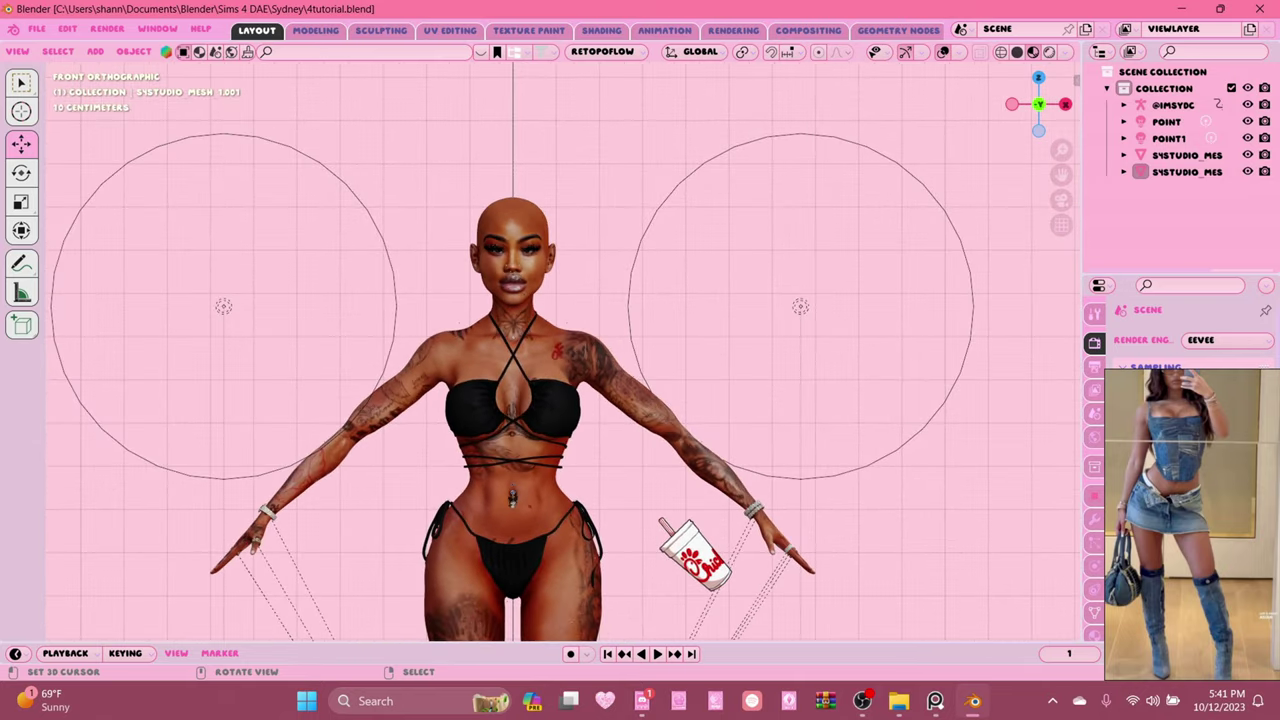
scroll(345, 505, "down", 3)
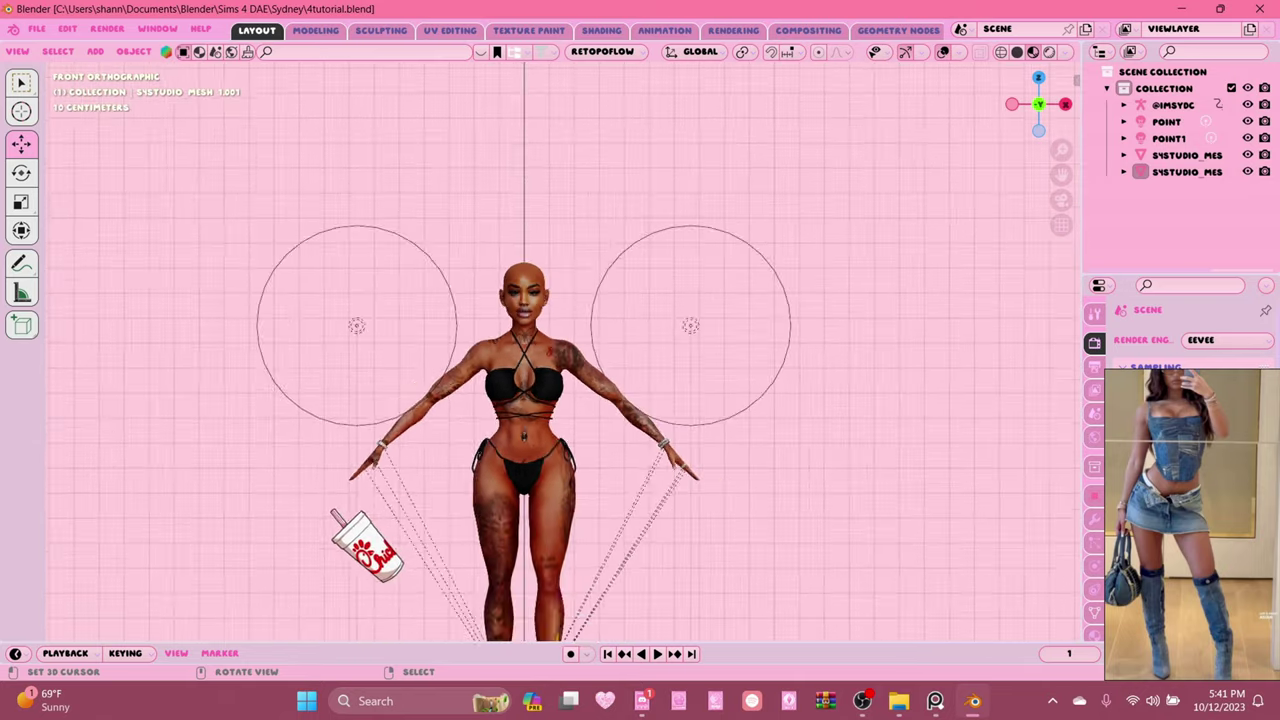
middle_click_drag(345, 505, 430, 480)
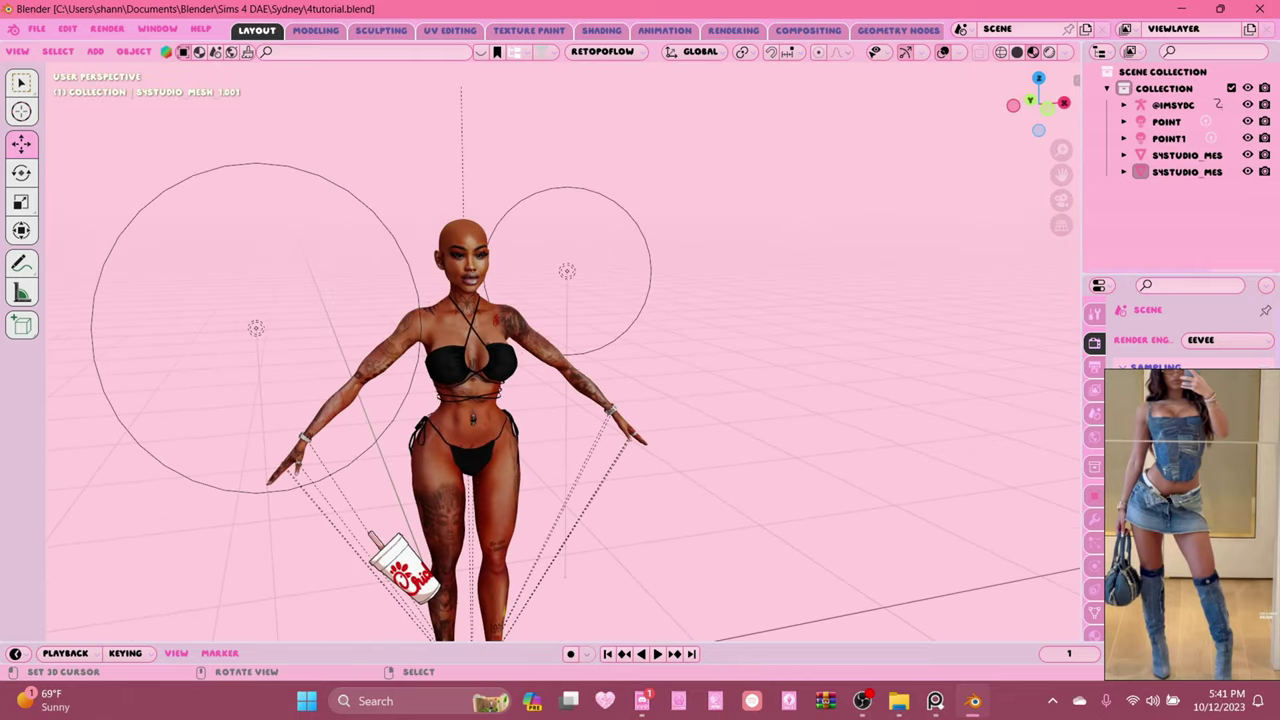
key("KP_1")
Orbit around to check the avatar's side, then return to the front view.
scroll(520, 380, "up", 4)
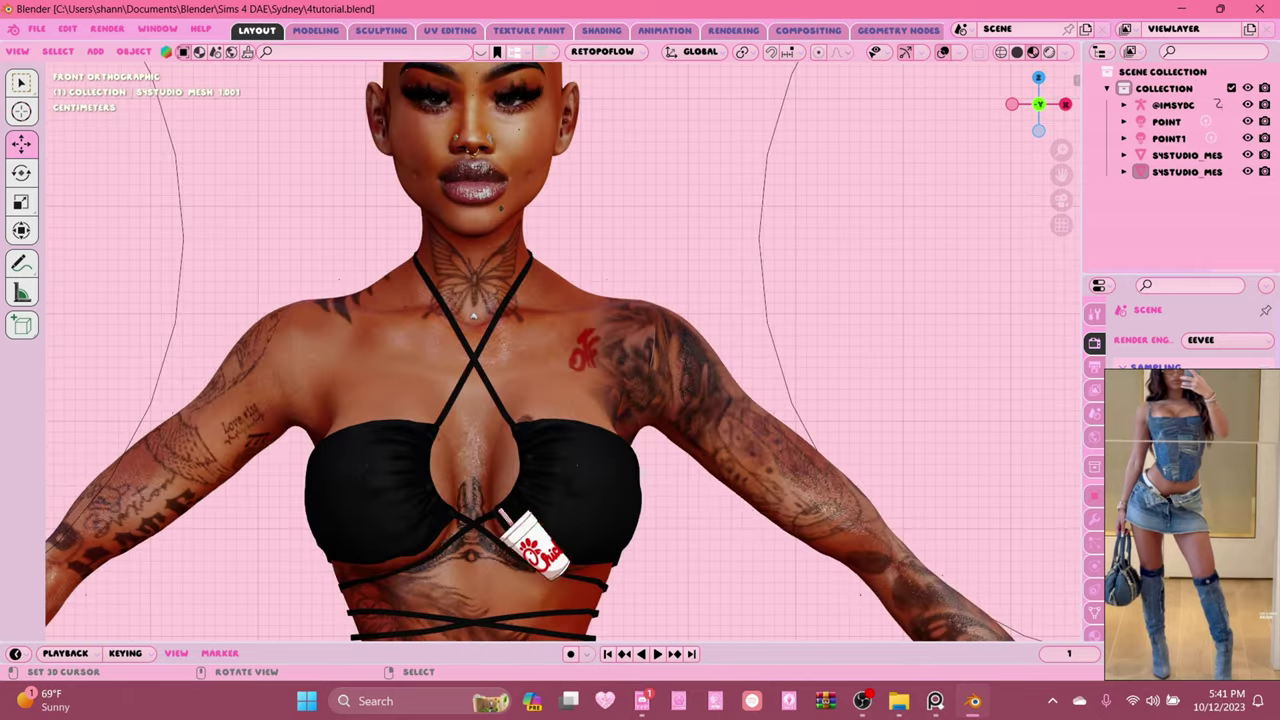
scroll(520, 380, "down", 4)
scroll(520, 380, "up", 3)
scroll(520, 380, "down", 2)
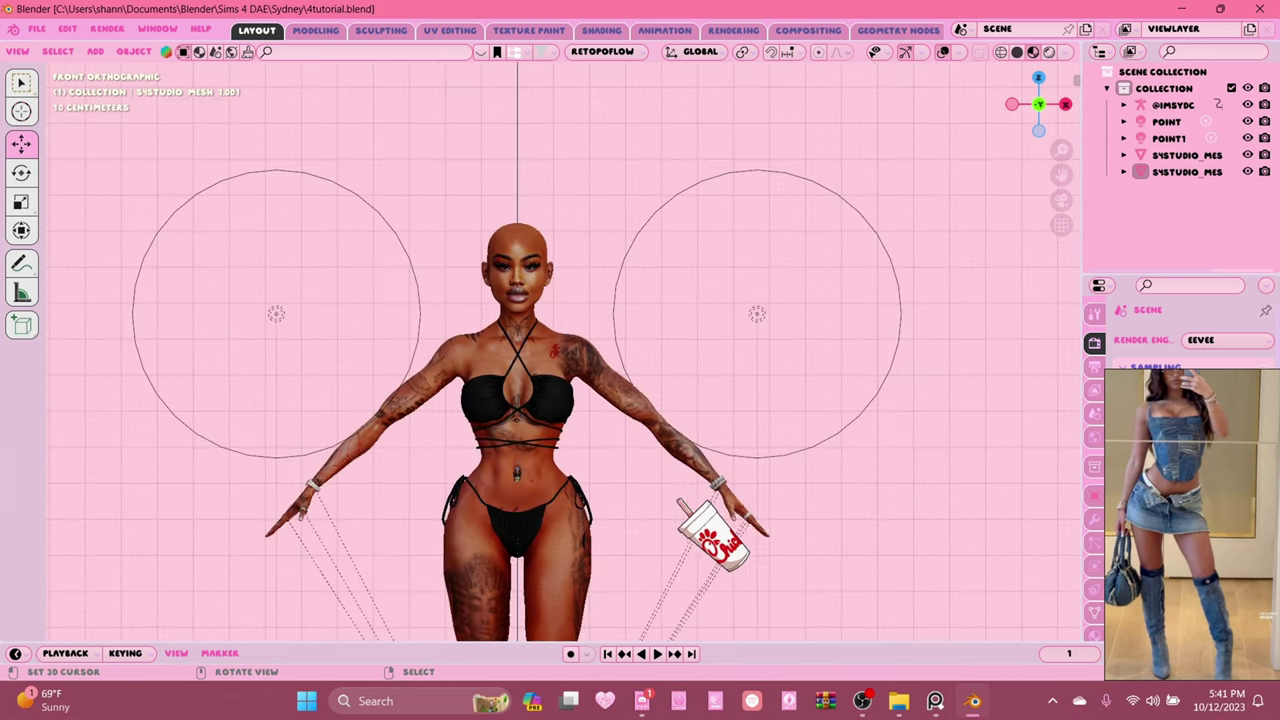
scroll(838, 420, "up", 2)
scroll(817, 508, "down", 5)
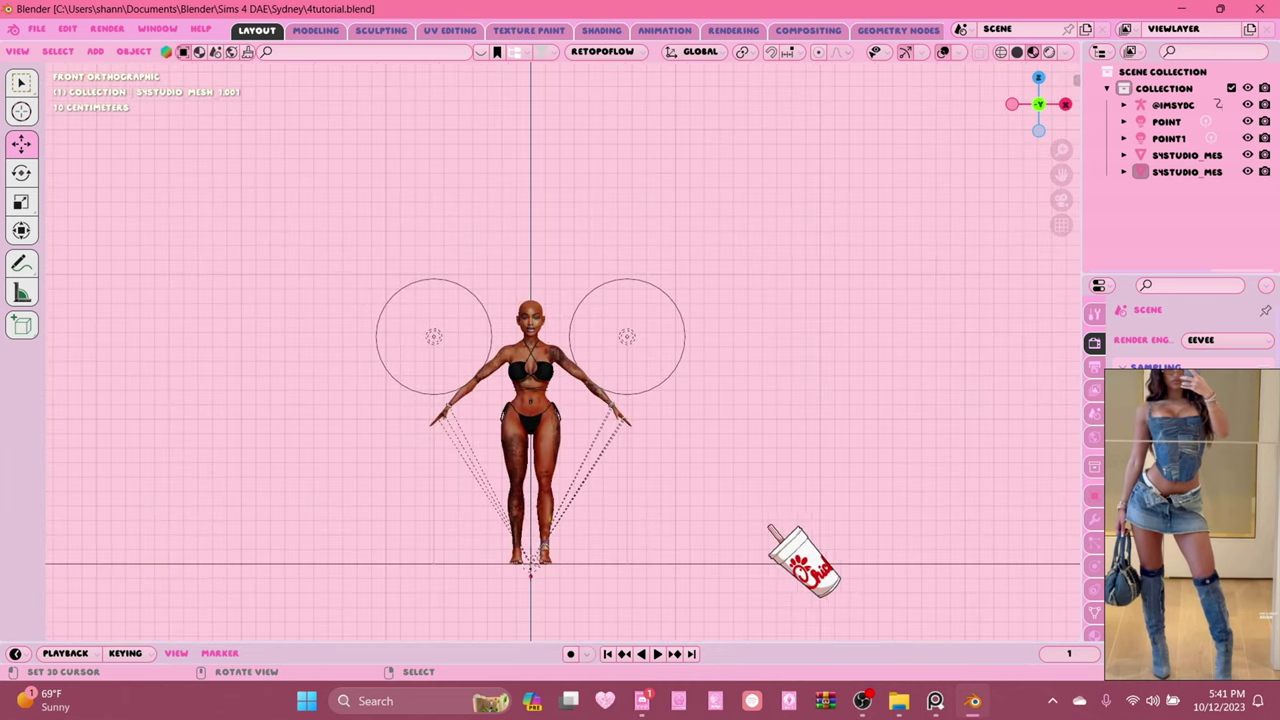
scroll(777, 520, "up", 2)
scroll(770, 528, "up", 3)
scroll(770, 528, "down", 3)
middle_click_drag(768, 545, 928, 533)
key("KP_1")
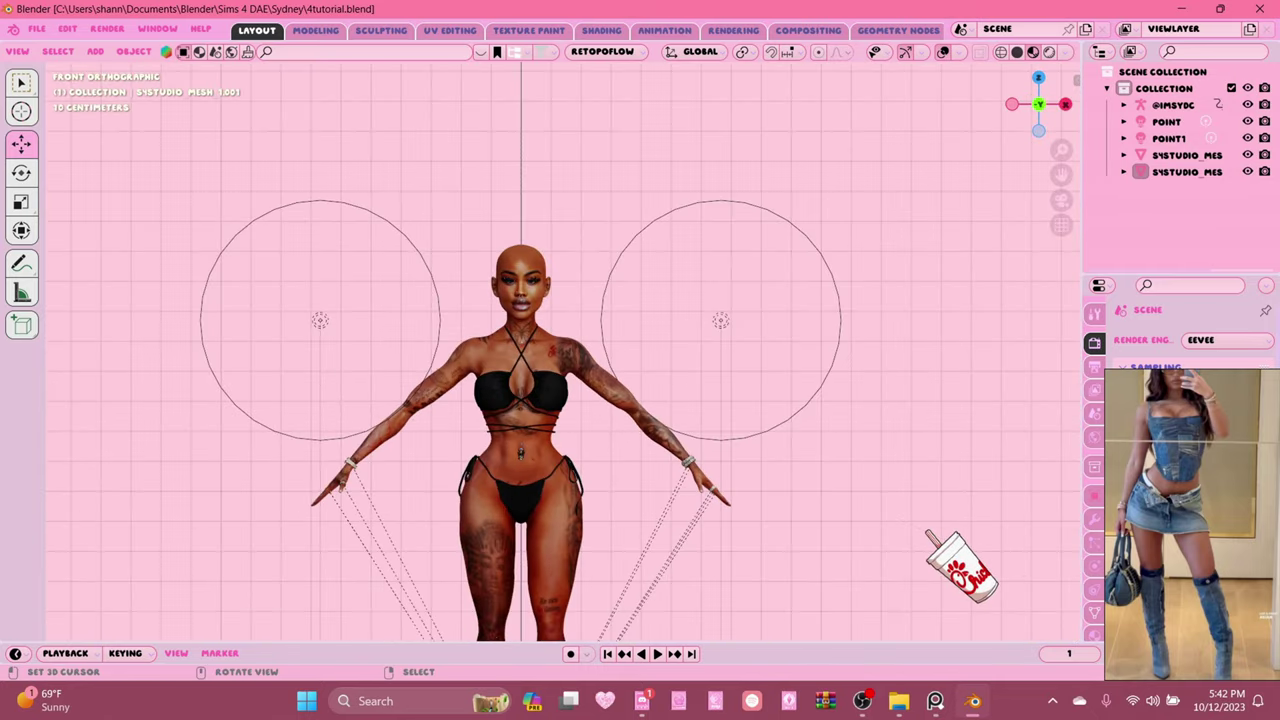
Reframe the avatar higher in the front view, then minimize Blender.
scroll(928, 536, "up", 4)
scroll(943, 371, "down", 3)
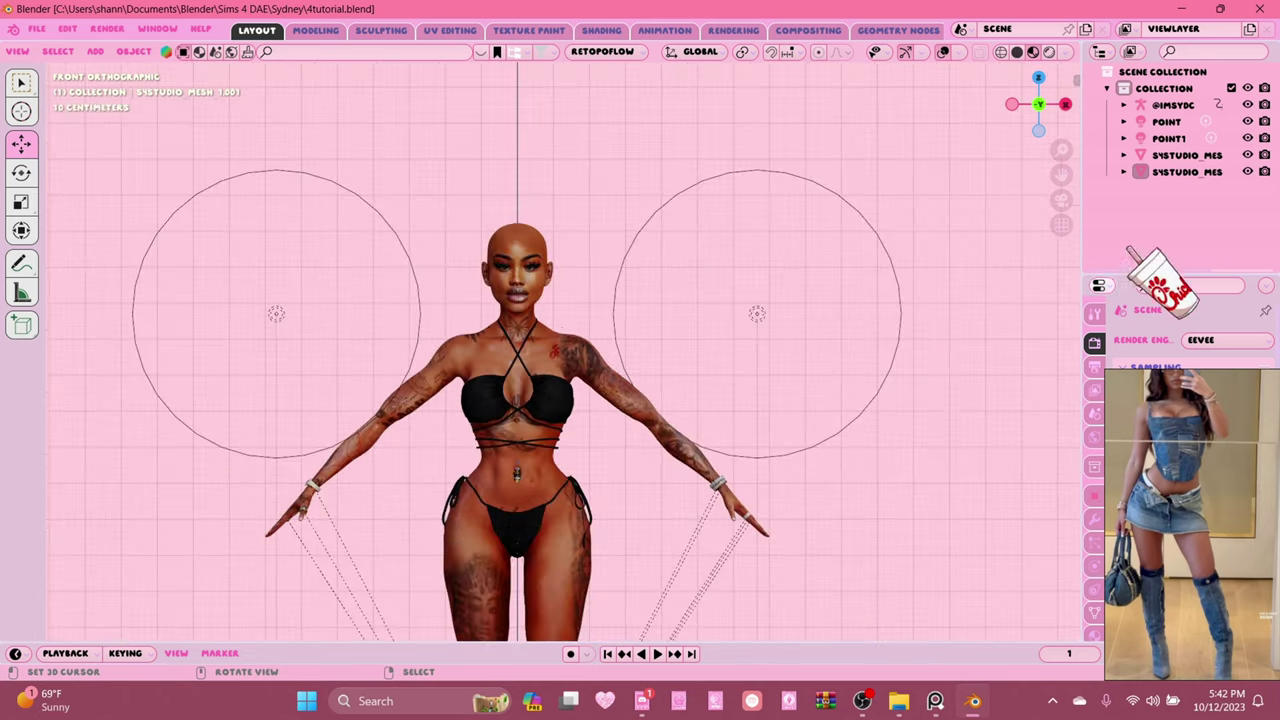
middle_click_drag(943, 371, 960, 186, "shift")
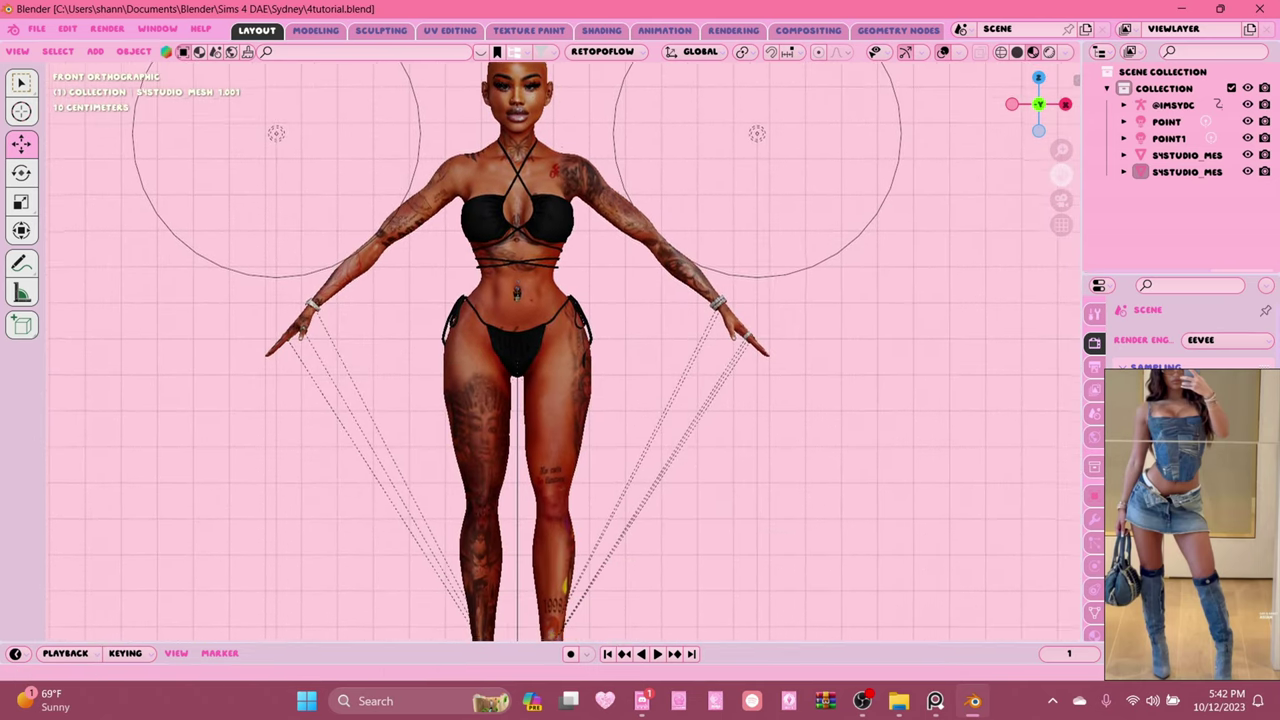
scroll(960, 186, "down", 1)
scroll(1055, 168, "down", 1, "shift")
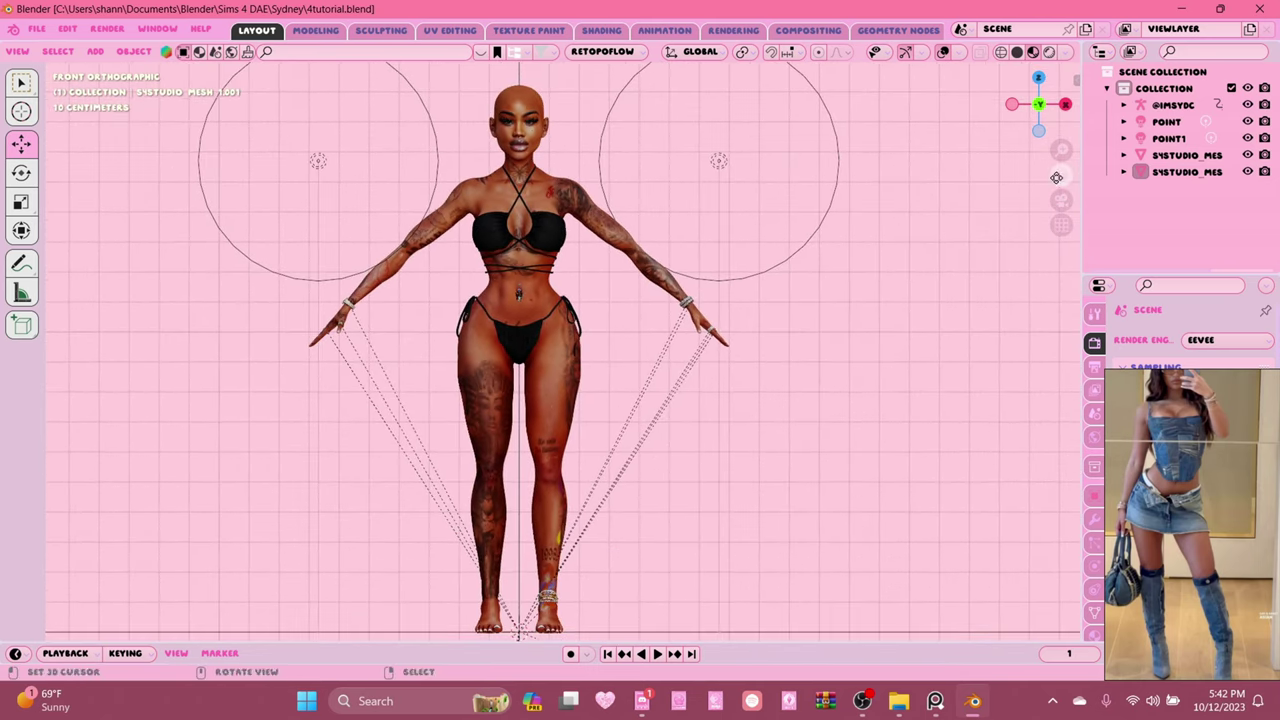
left_click(1186, 8)
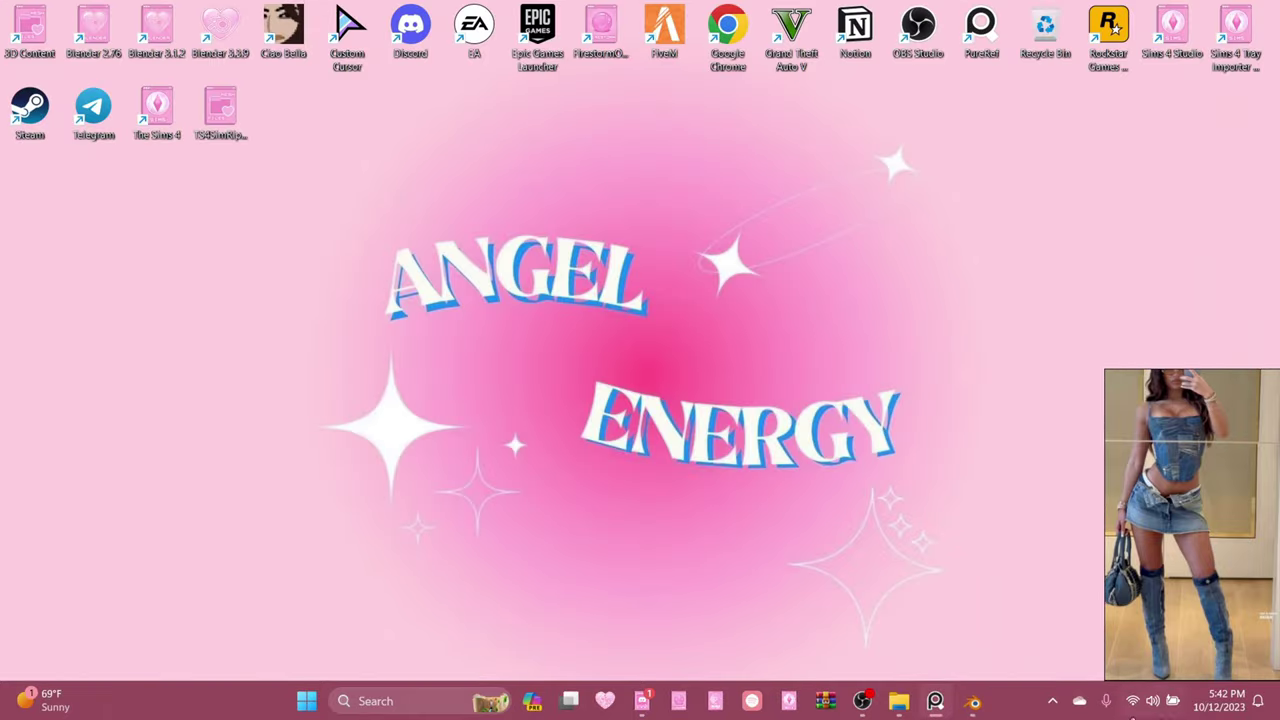
Launch Sims 4 Studio and select sc_56_ArlettaTop.package in the Mods\SlayClassy folder.
double_click(1177, 48)
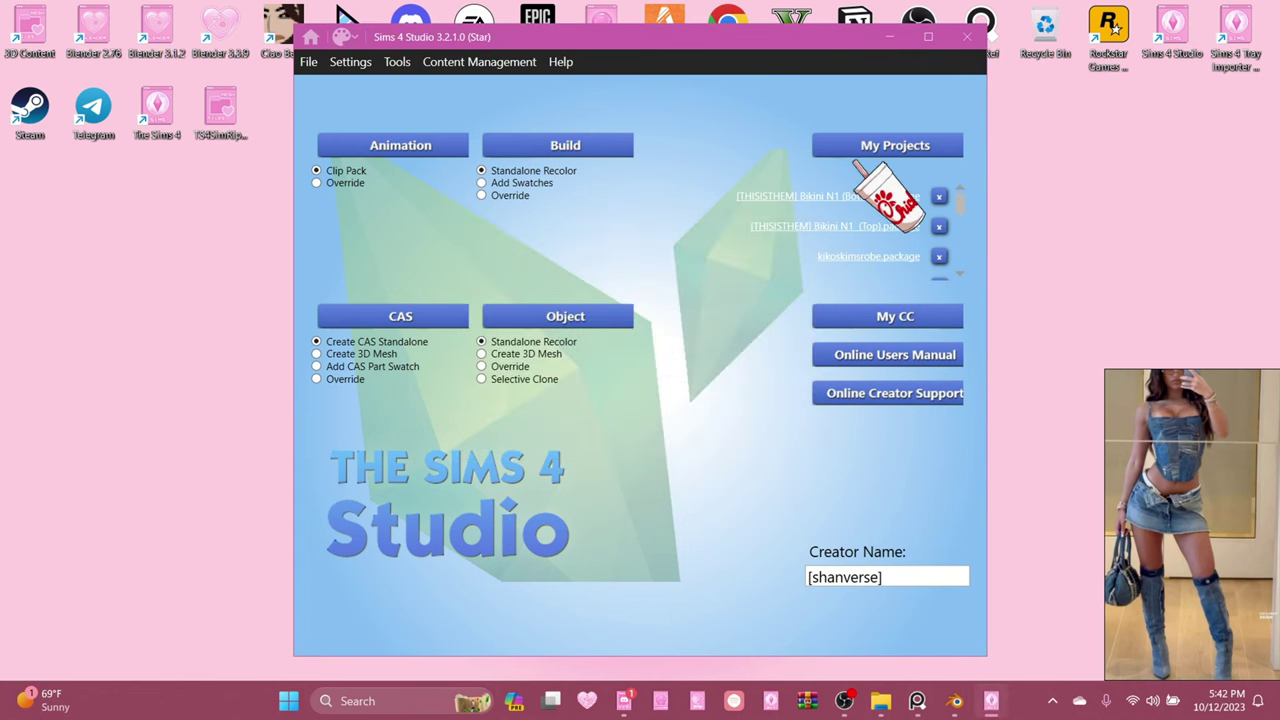
left_click(855, 145)
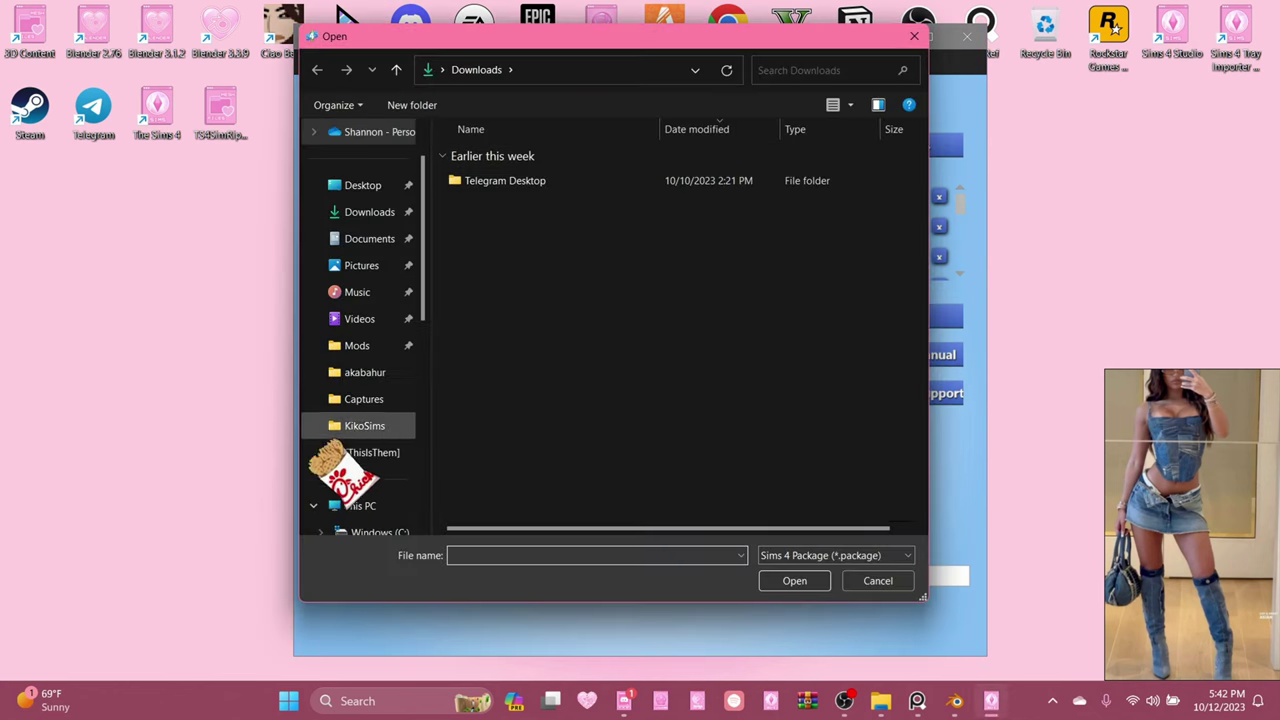
left_click(352, 345)
scroll(608, 448, "down", 5)
scroll(606, 446, "down", 20)
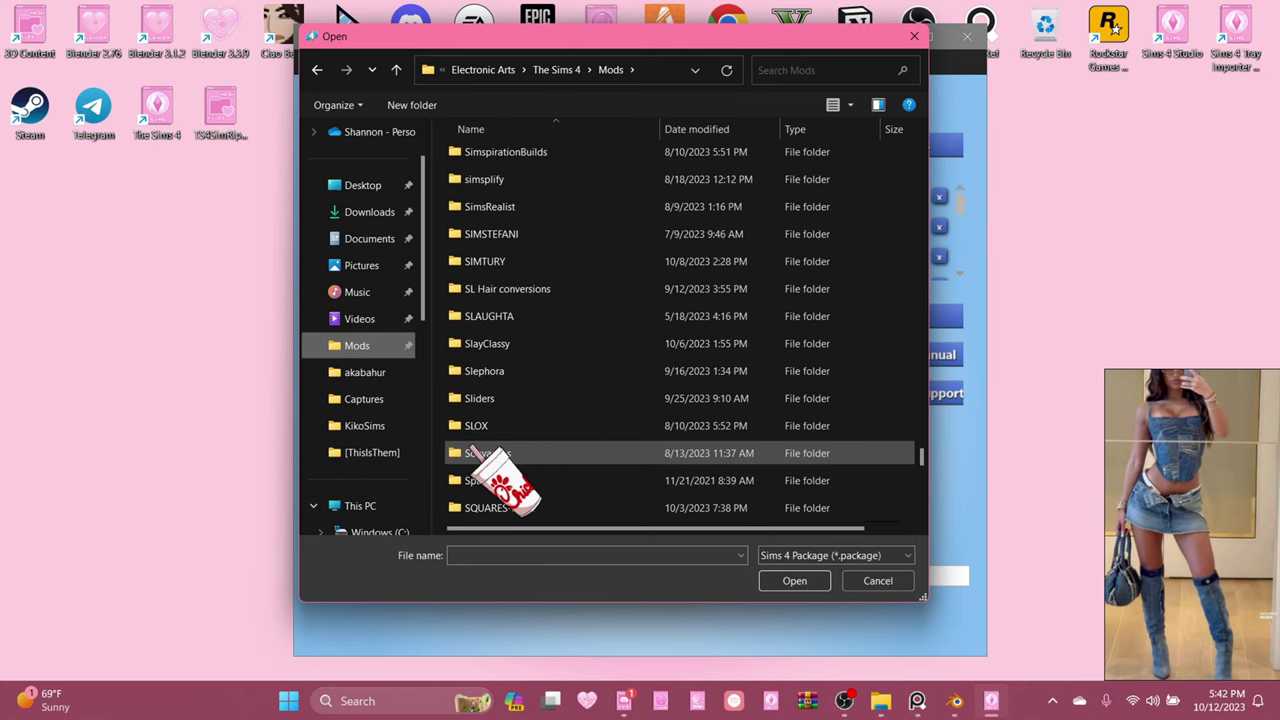
double_click(514, 344)
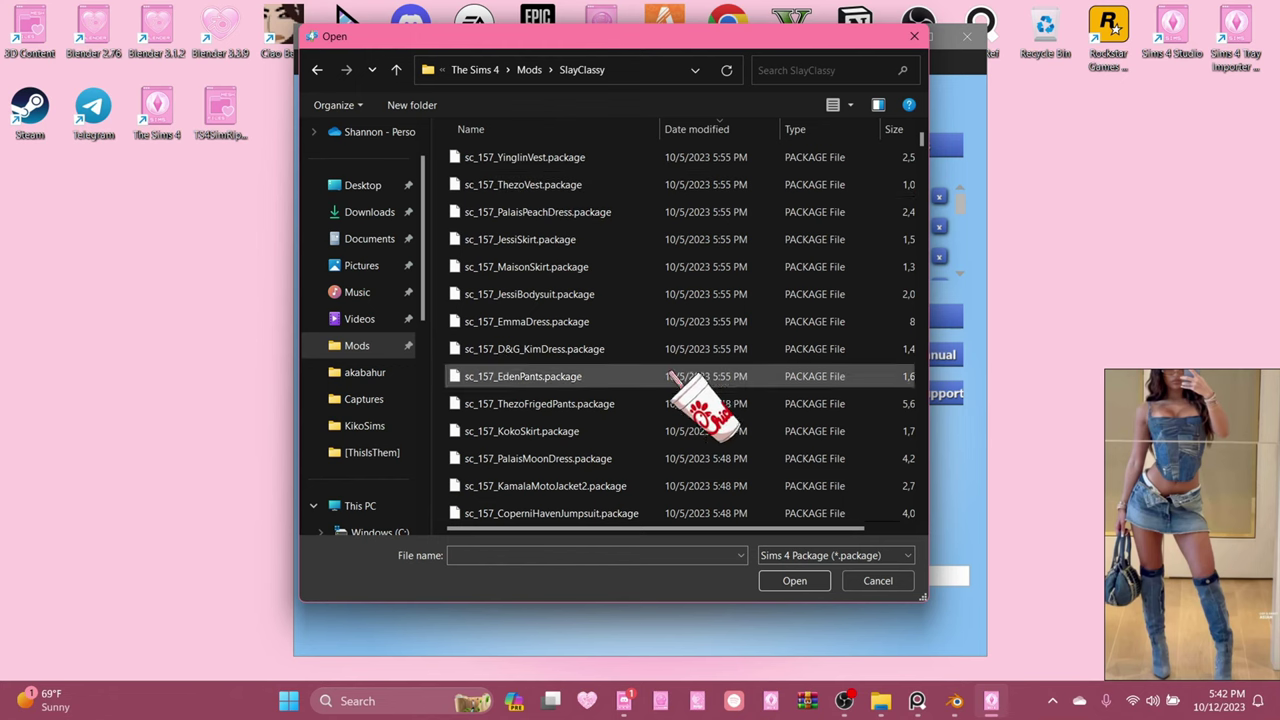
scroll(660, 400, "down", 5)
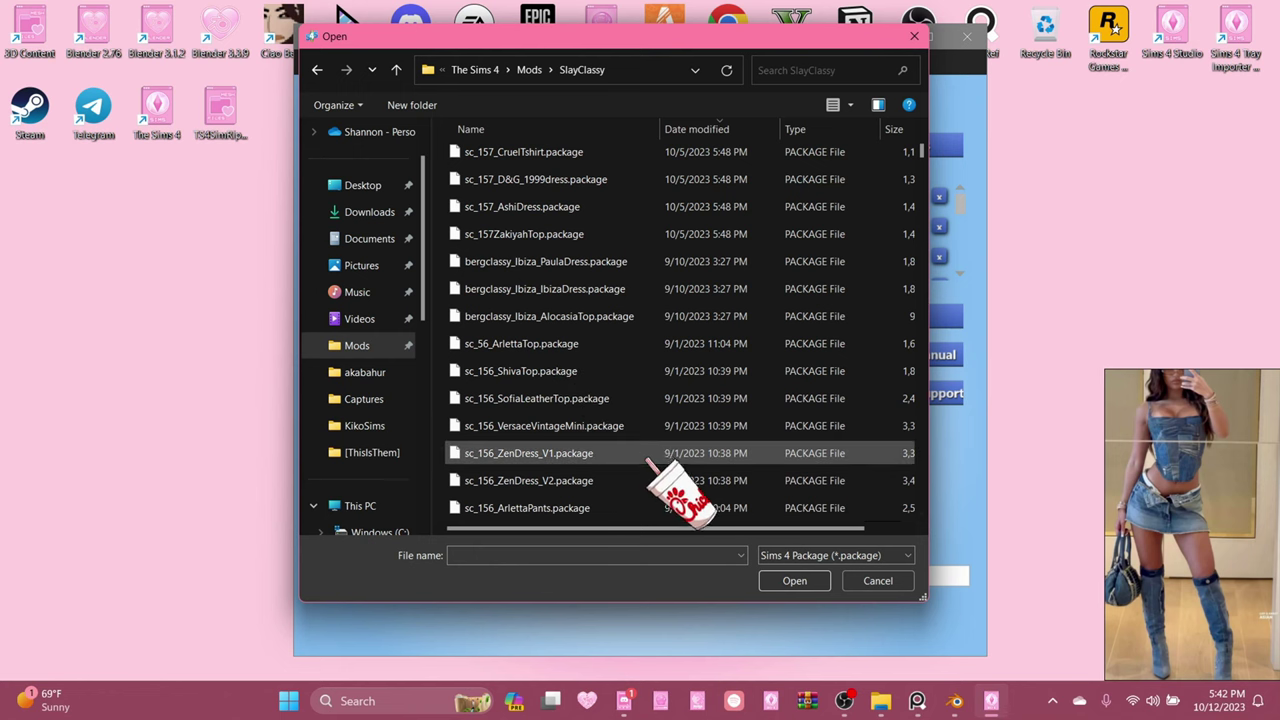
left_click(540, 344)
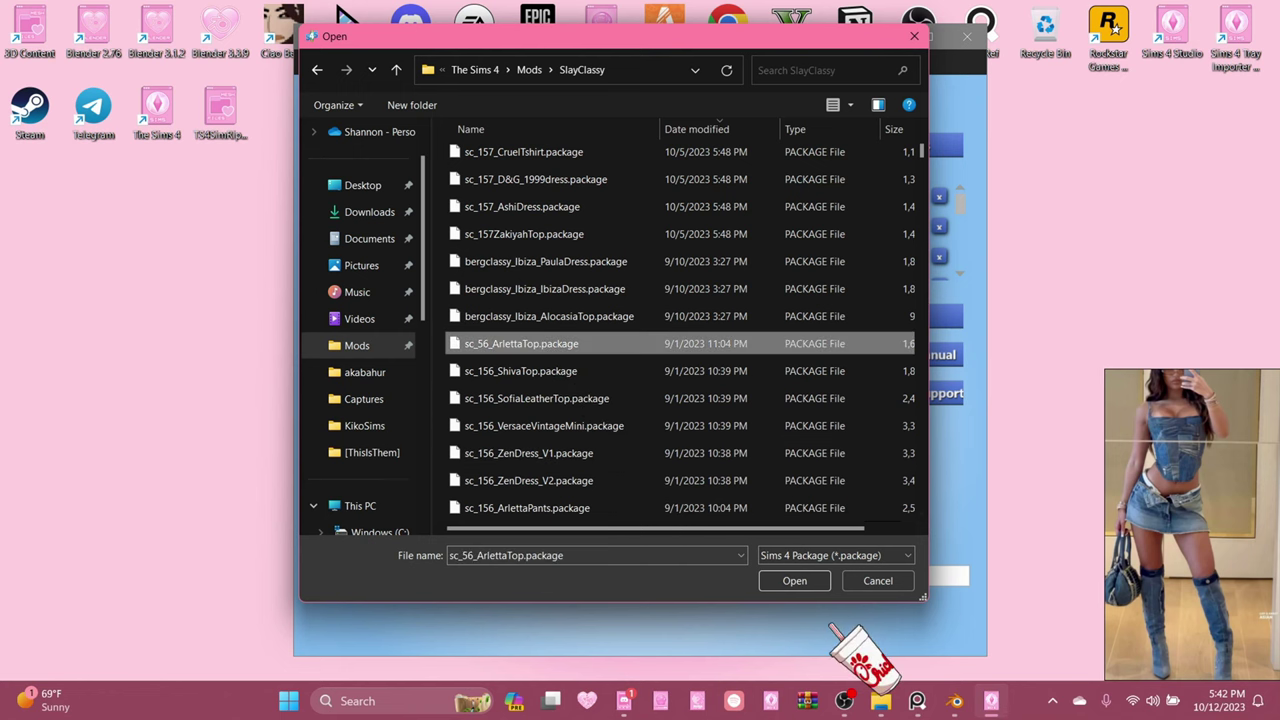
Open the sc_56_ArlettaTop package and turn the model to a three-quarter view.
left_click(794, 581)
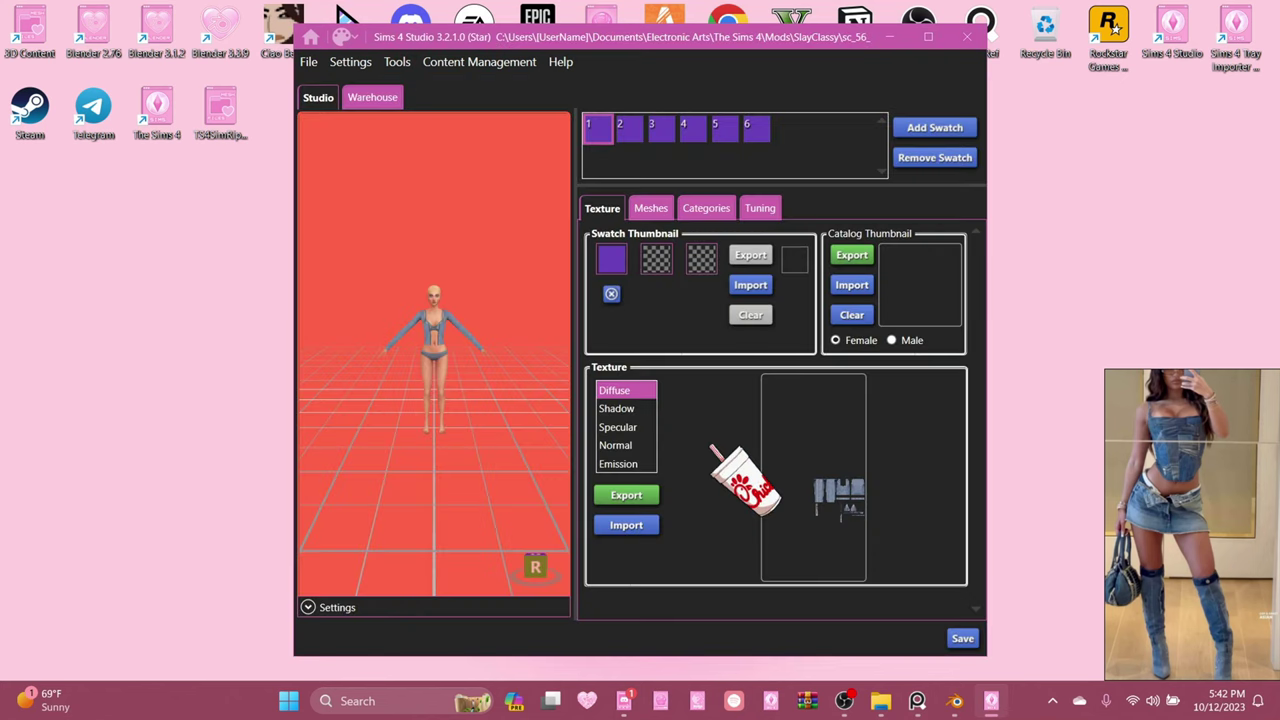
scroll(495, 455, "up", 6)
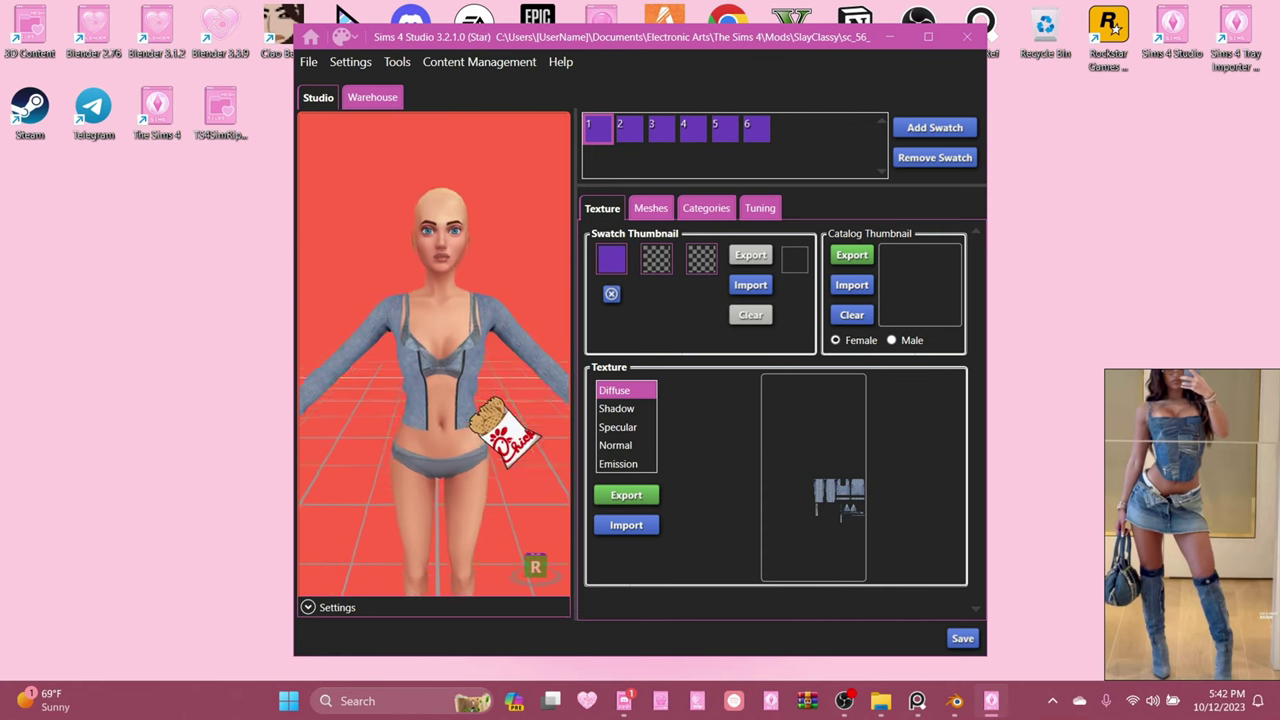
left_click_drag(505, 430, 628, 244)
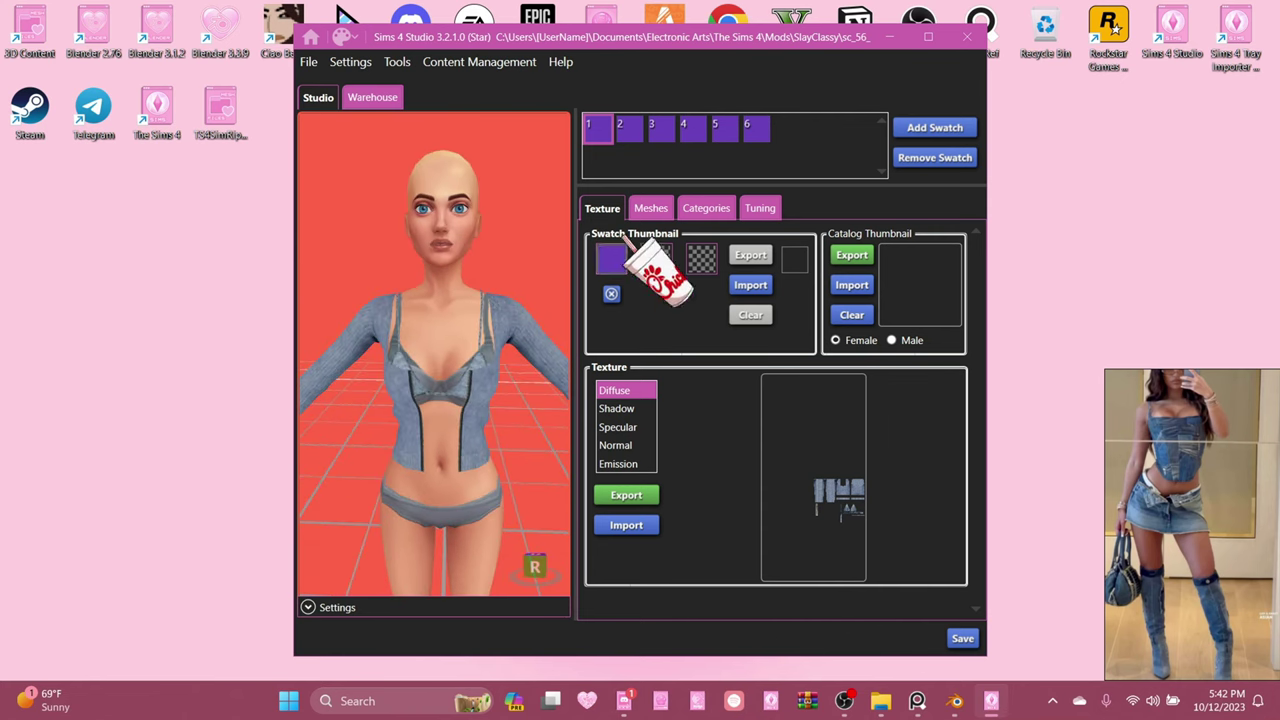
Compare swatches 1, 2, 4 and 6, settle on darker denim swatch 2, and show its mesh details.
left_click(630, 128)
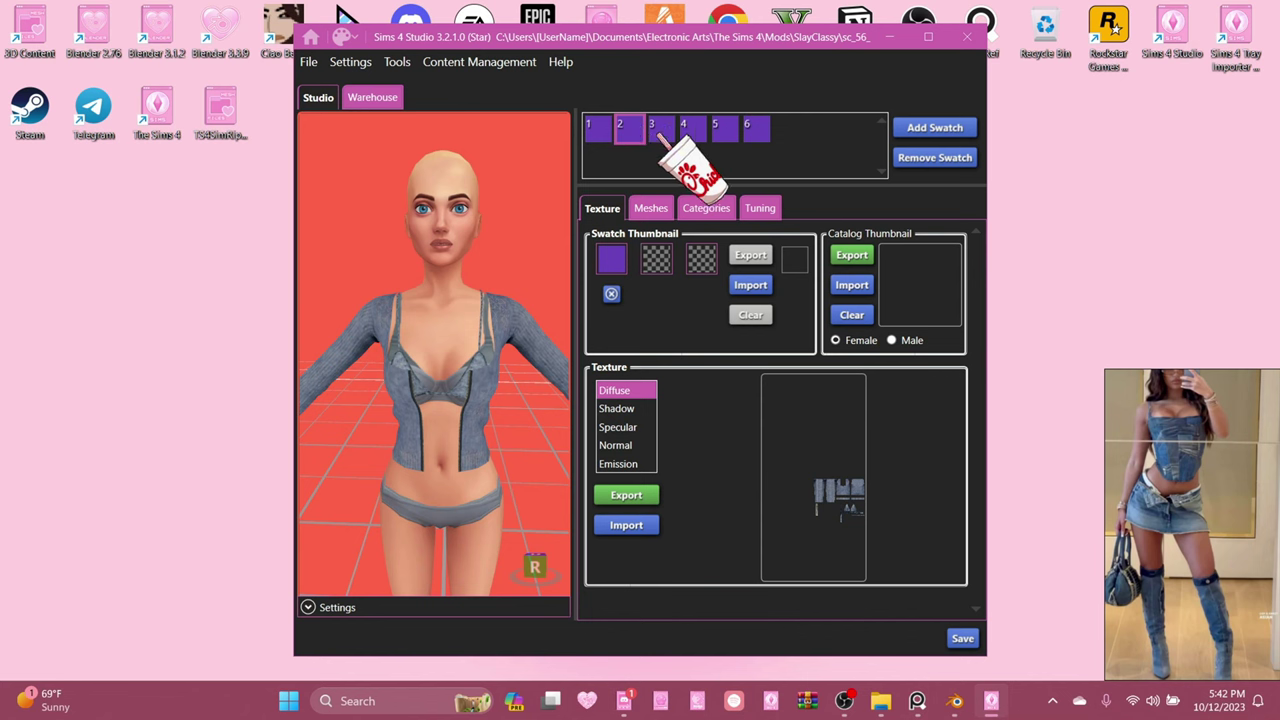
left_click(690, 133)
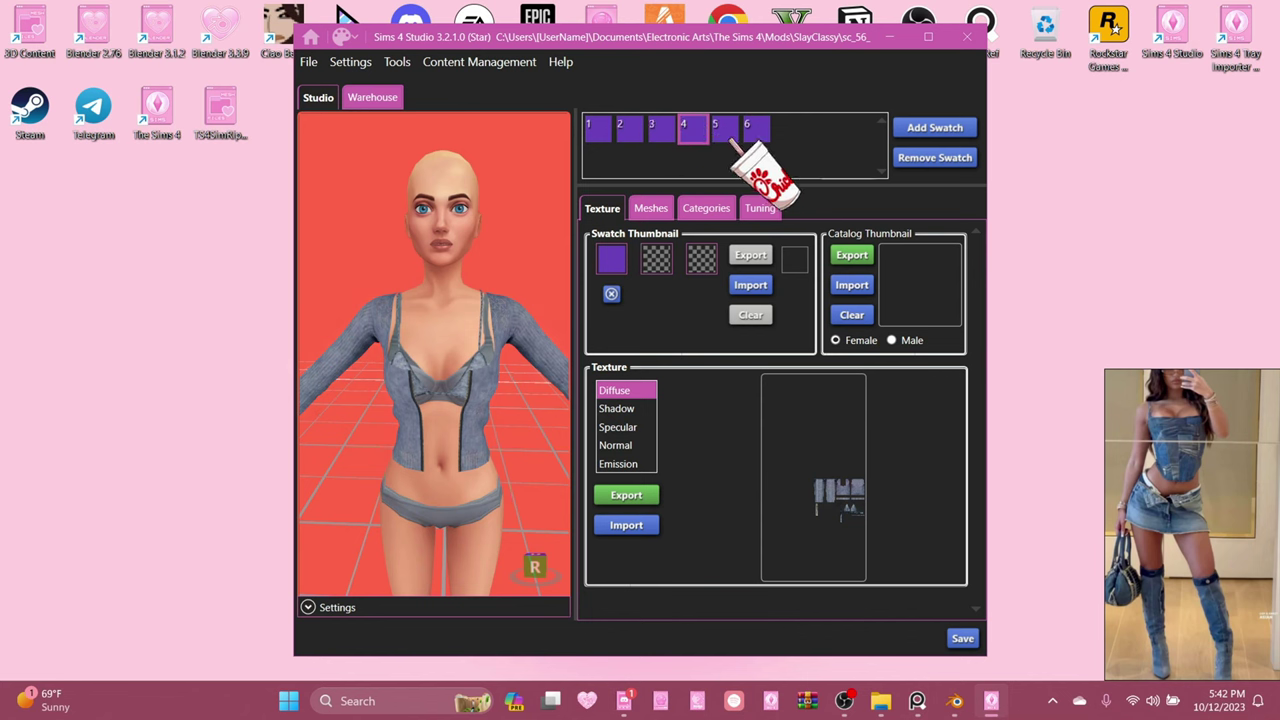
left_click(756, 130)
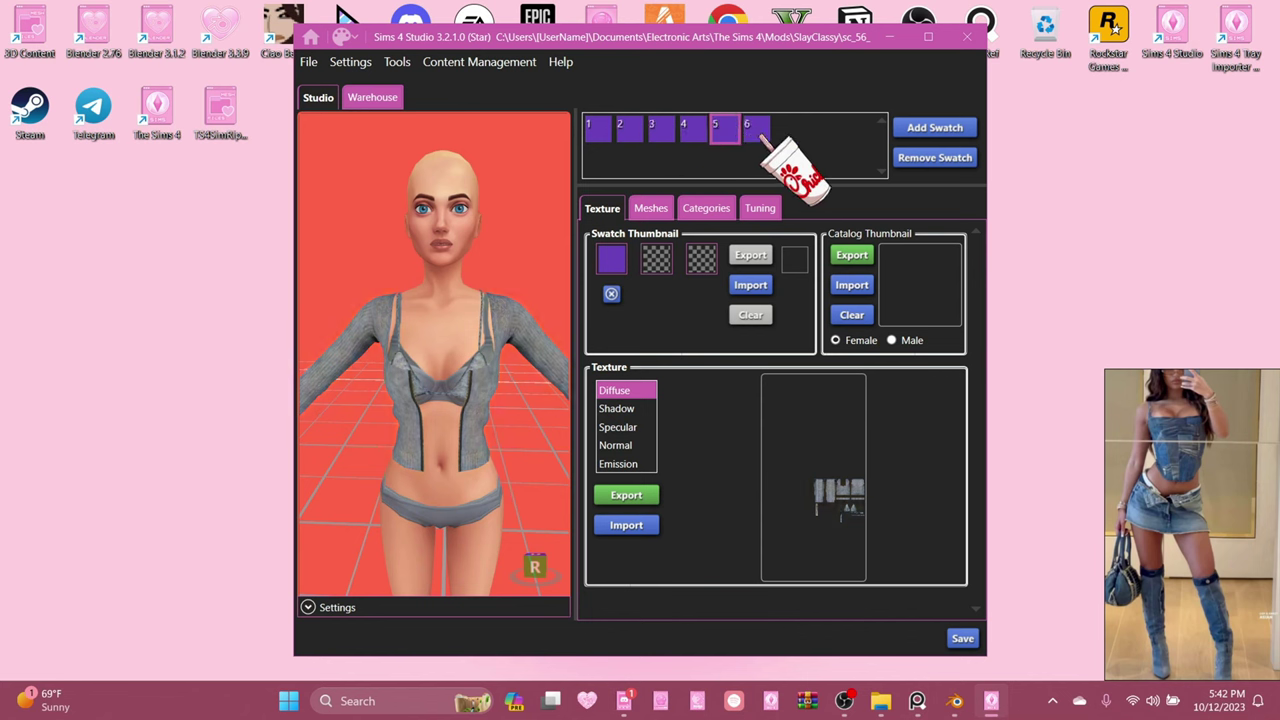
left_click(597, 130)
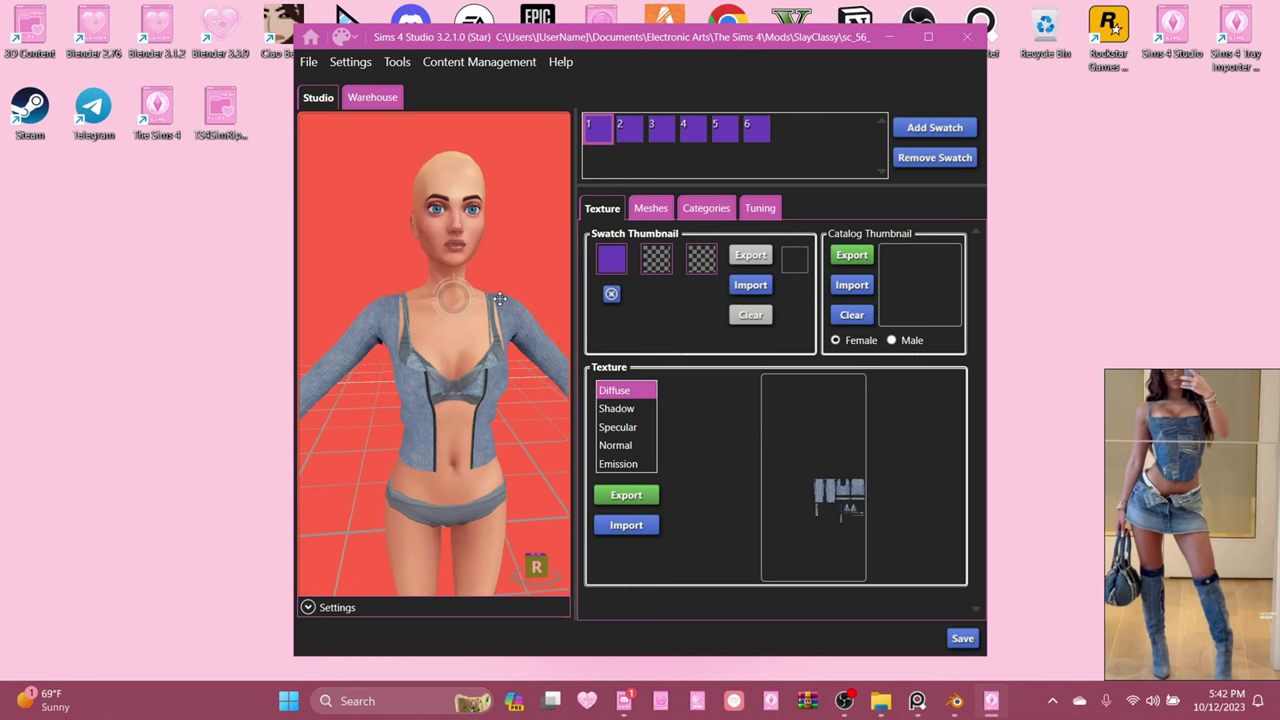
left_click(628, 130)
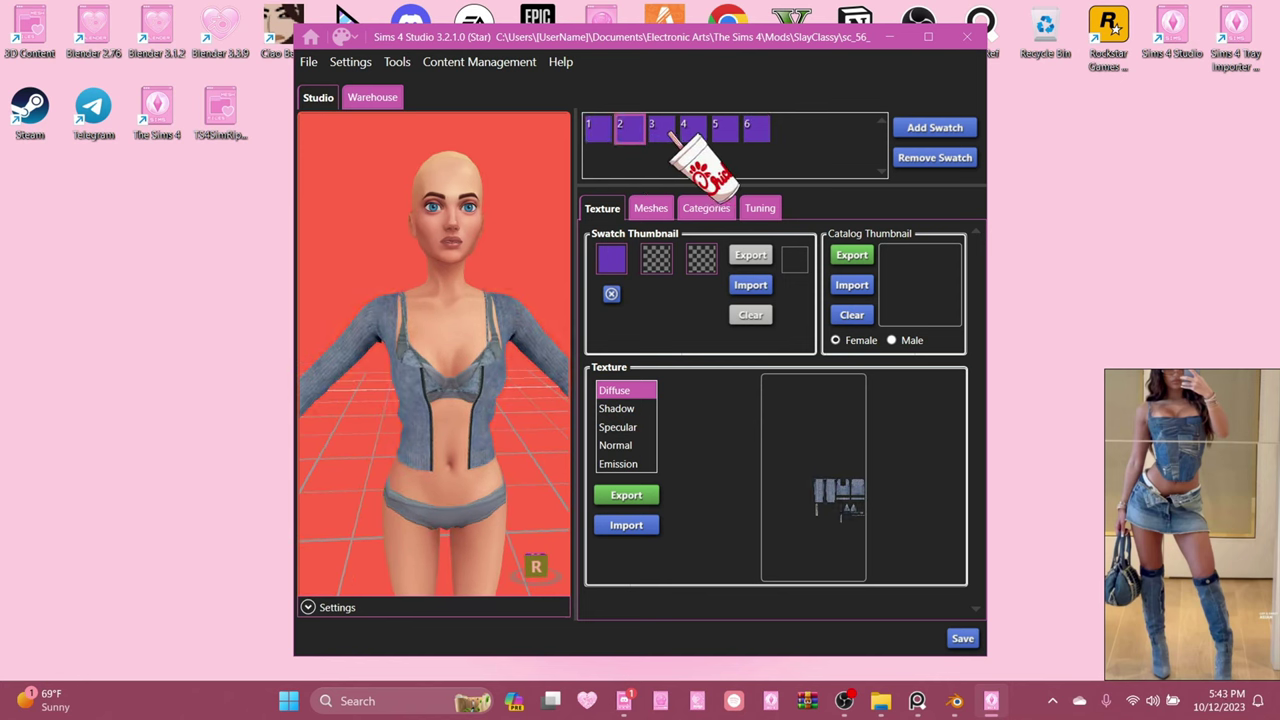
left_click(656, 208)
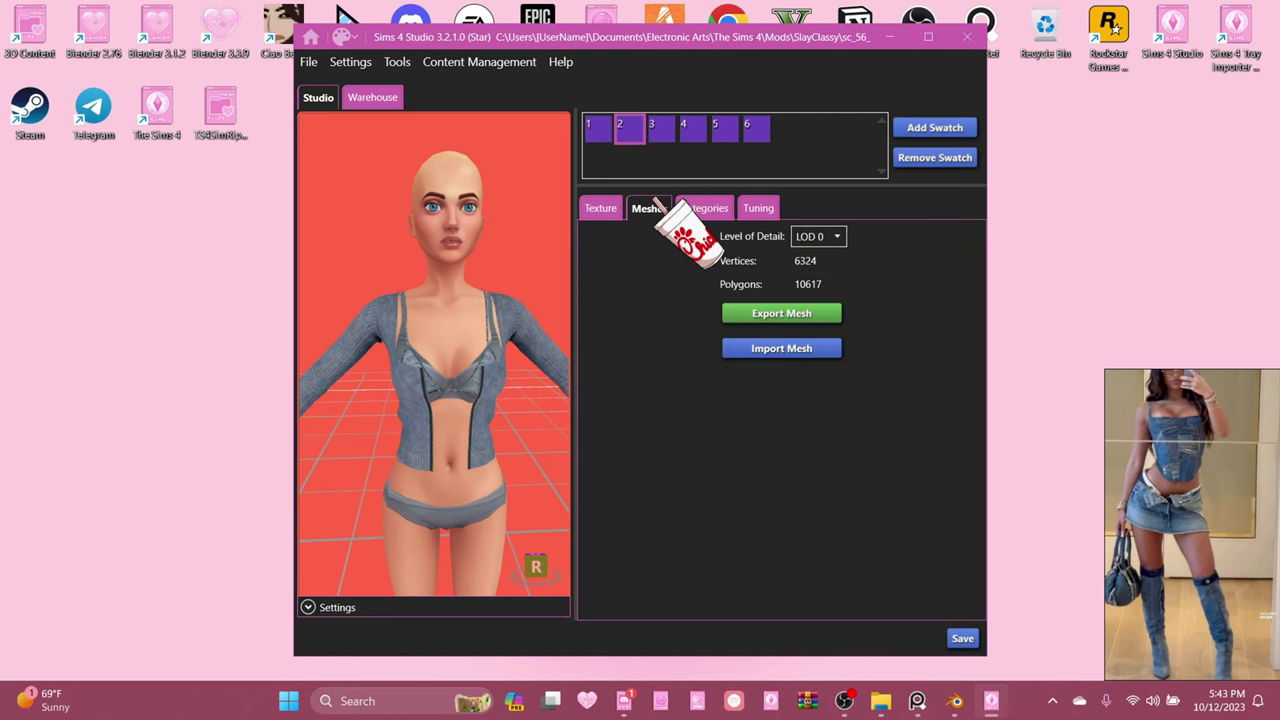
Start exporting the top's mesh to the Downloads folder and begin entering the file name.
left_click(770, 312)
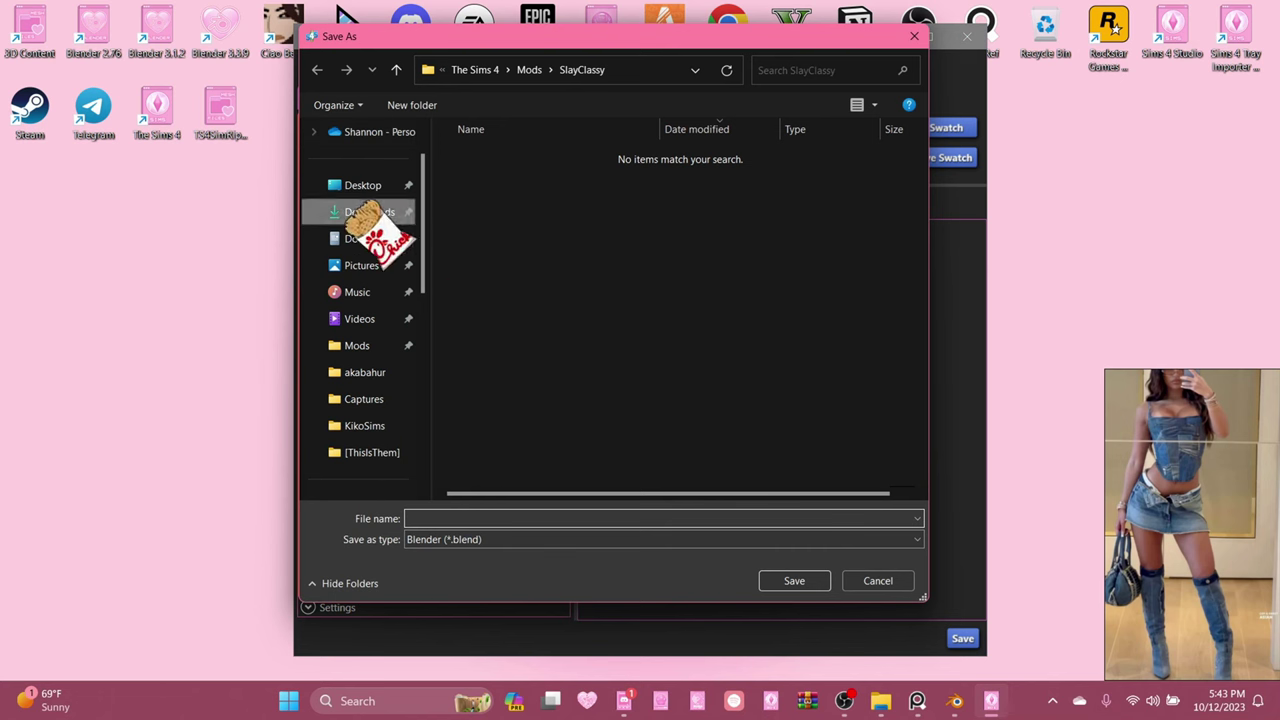
left_click(362, 211)
left_click(498, 518)
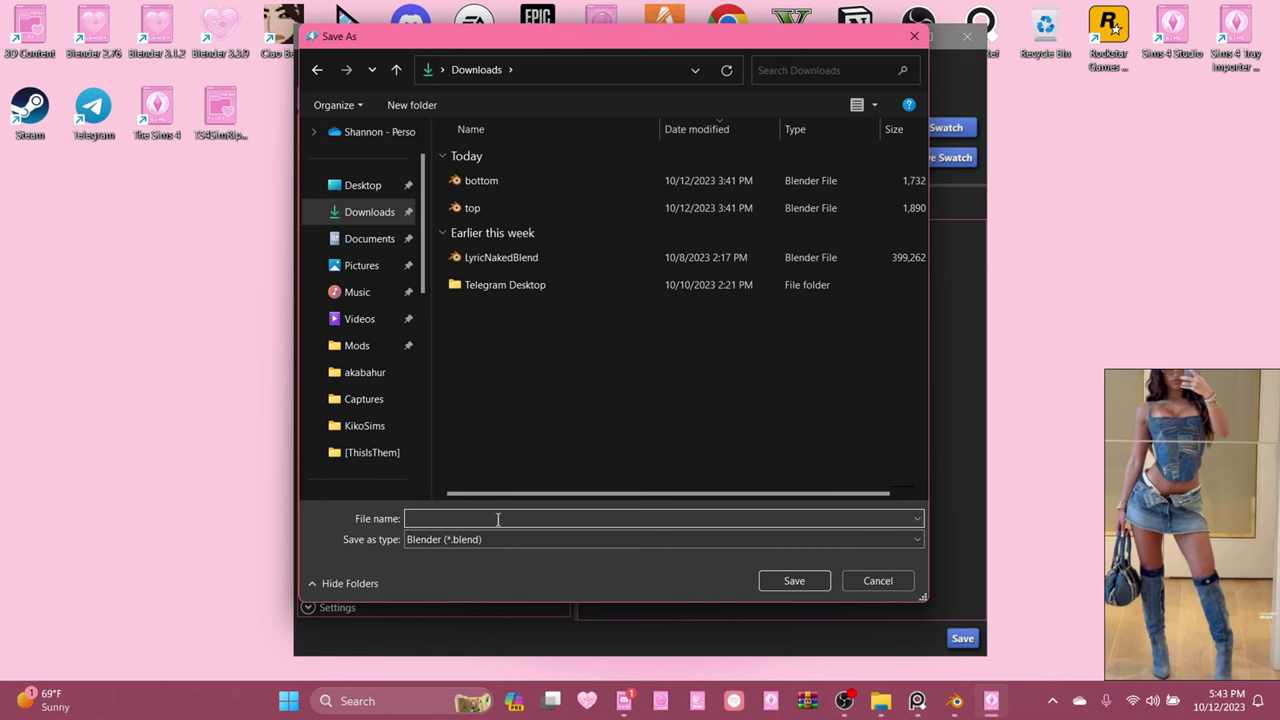
type("Top")
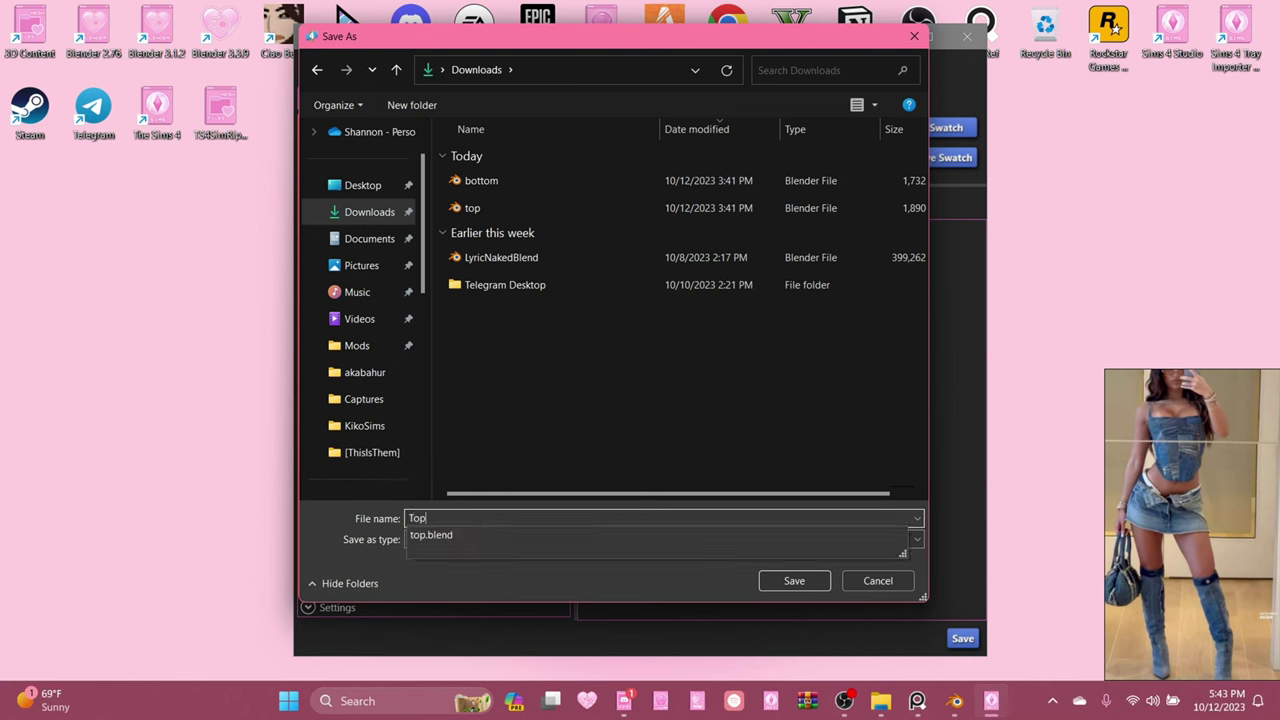
key("BackSpace")
key("BackSpace")
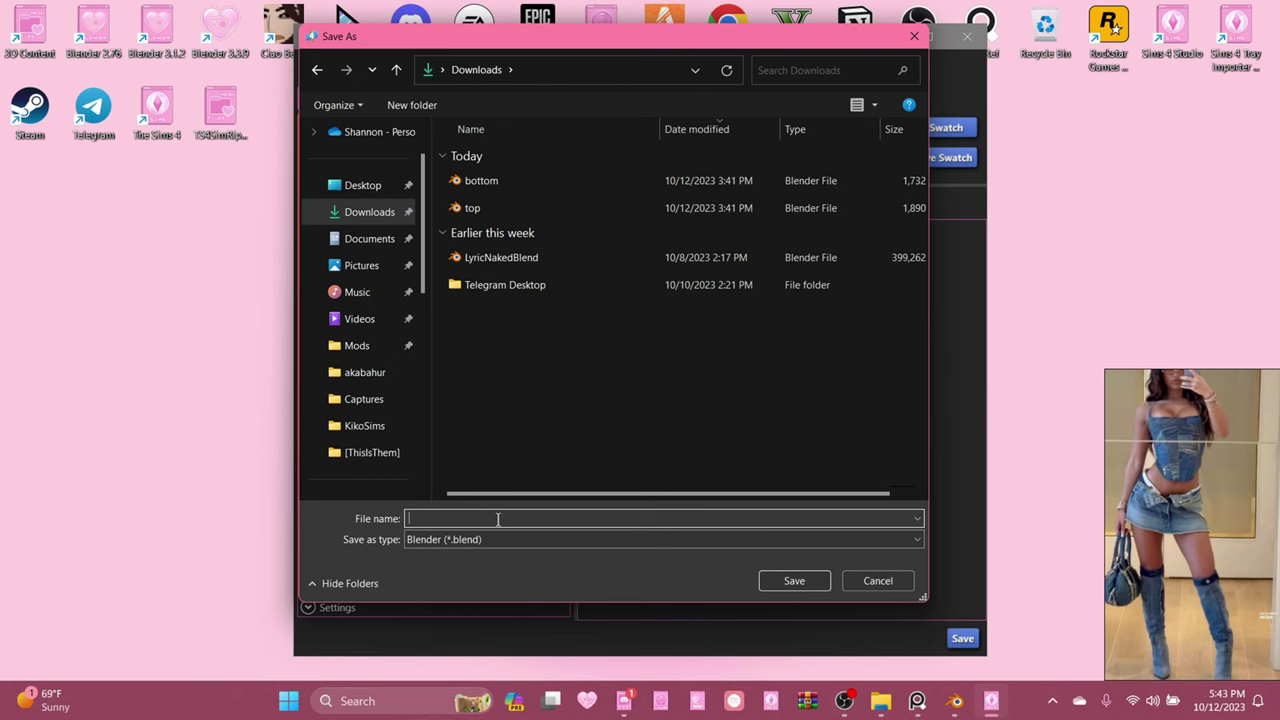
Save the exported top mesh as 'Top' in Downloads.
type("Top1")
key("Return")
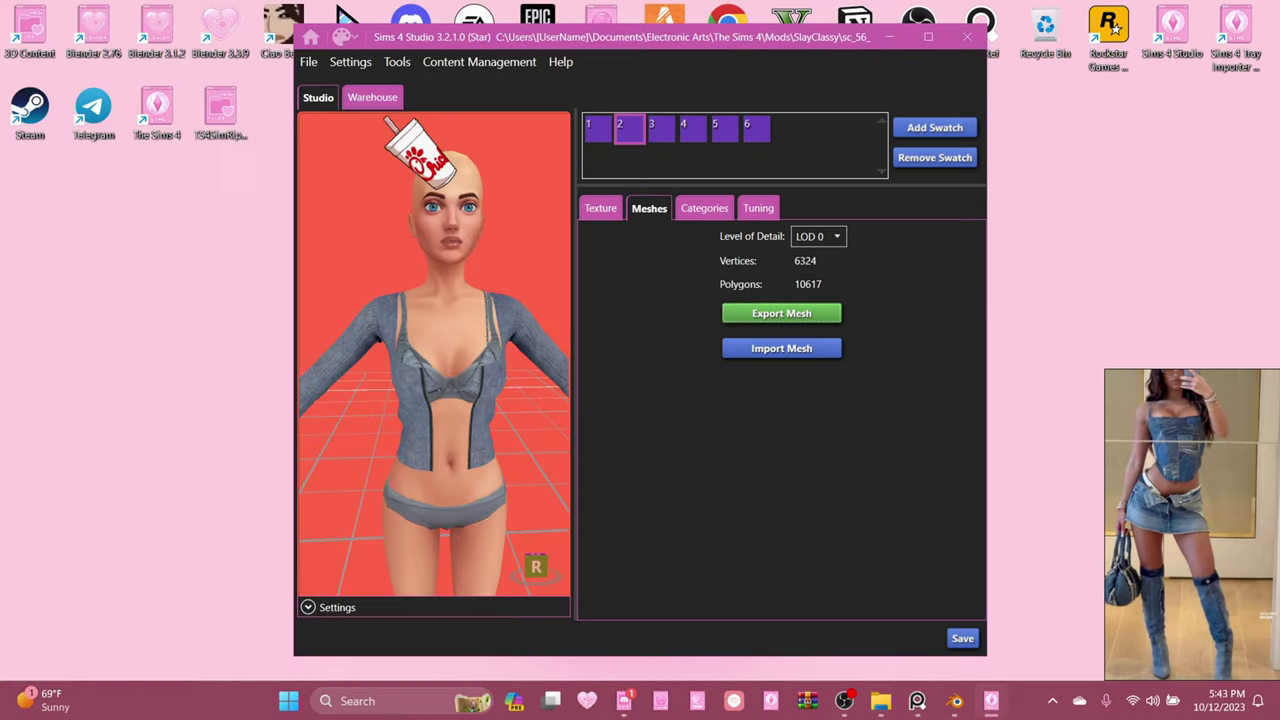
Return to the Sims 4 Studio start screen and browse into the Mods > SlayClassy folder.
left_click(308, 61)
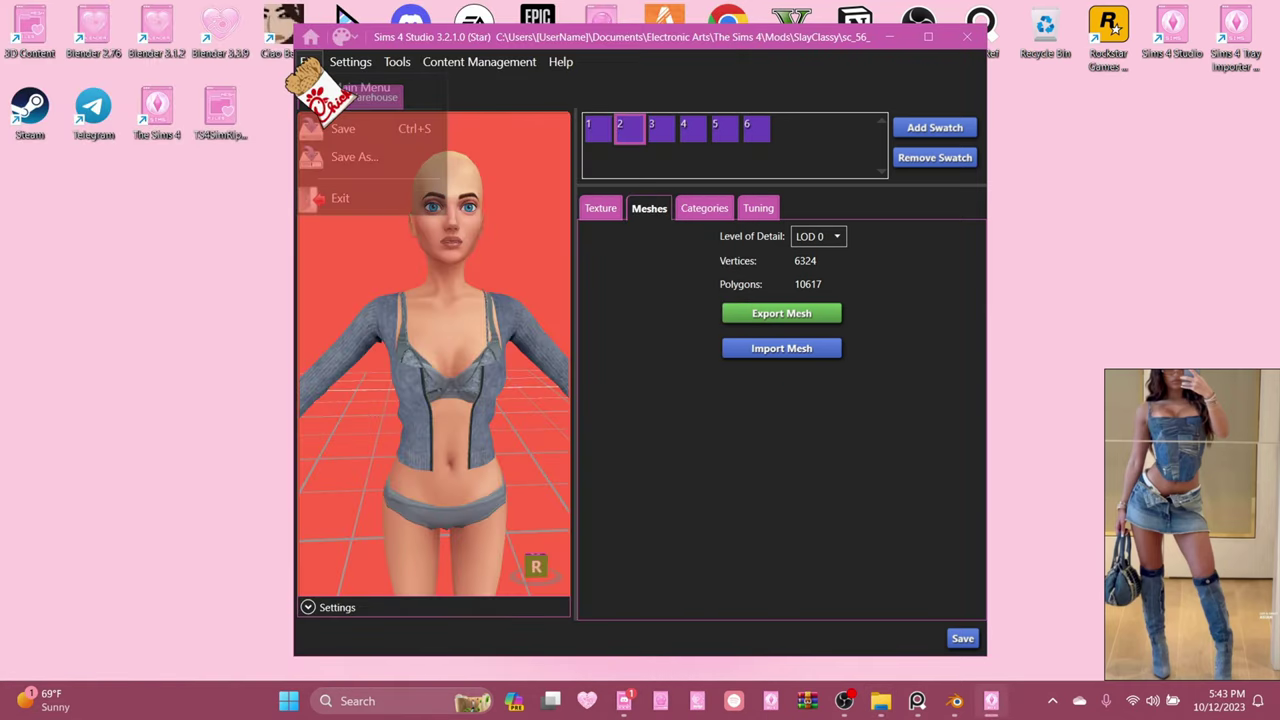
left_click(340, 86)
left_click(870, 150)
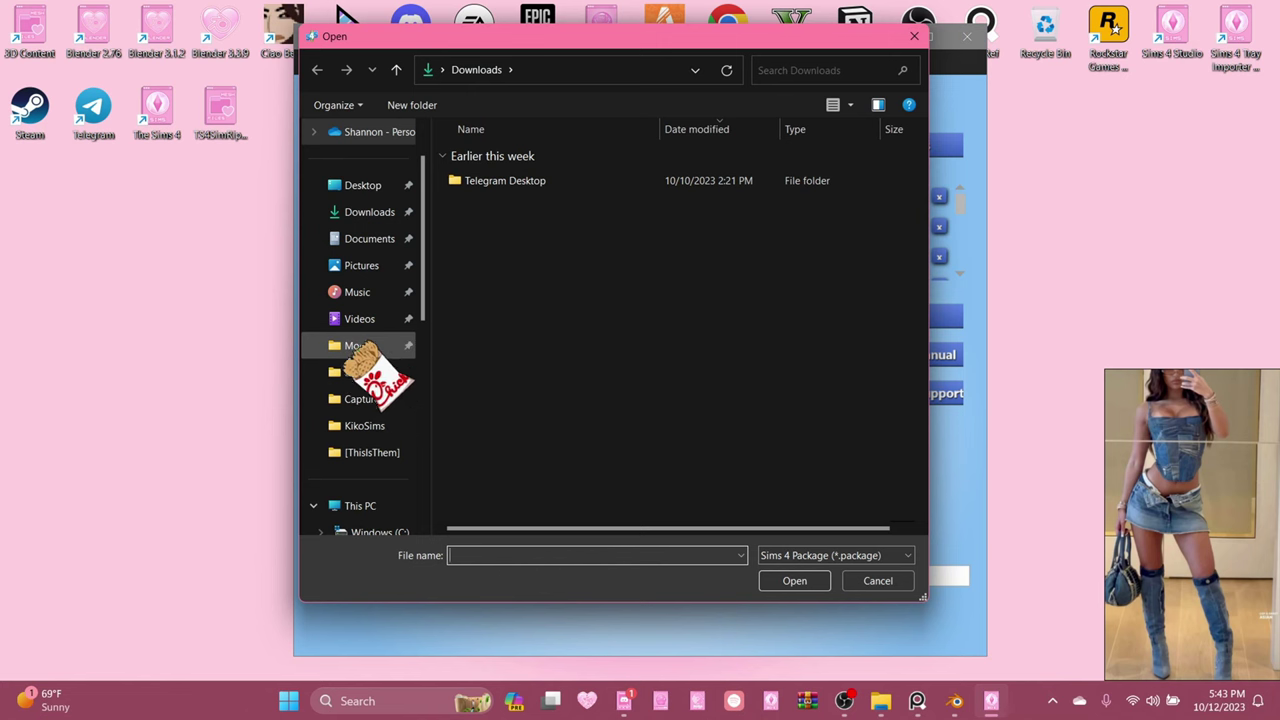
left_click(357, 345)
scroll(590, 423, "down", 15)
scroll(588, 418, "down", 12)
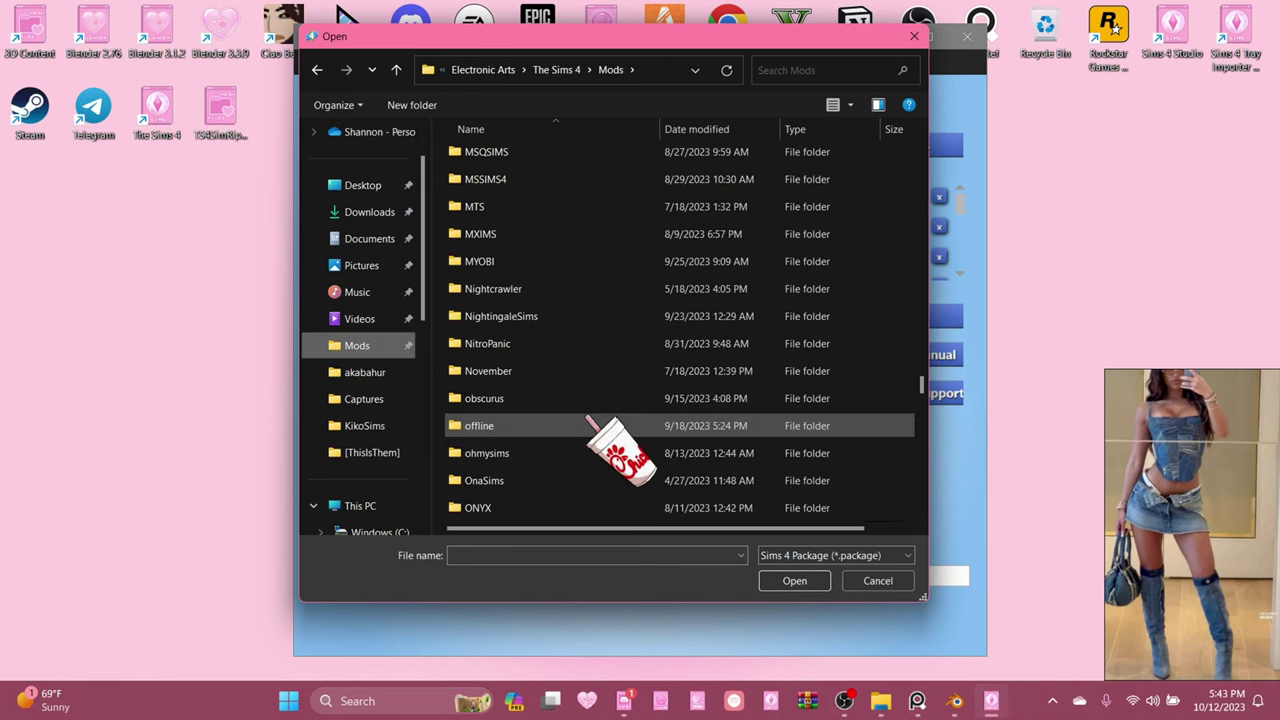
scroll(562, 409, "down", 4)
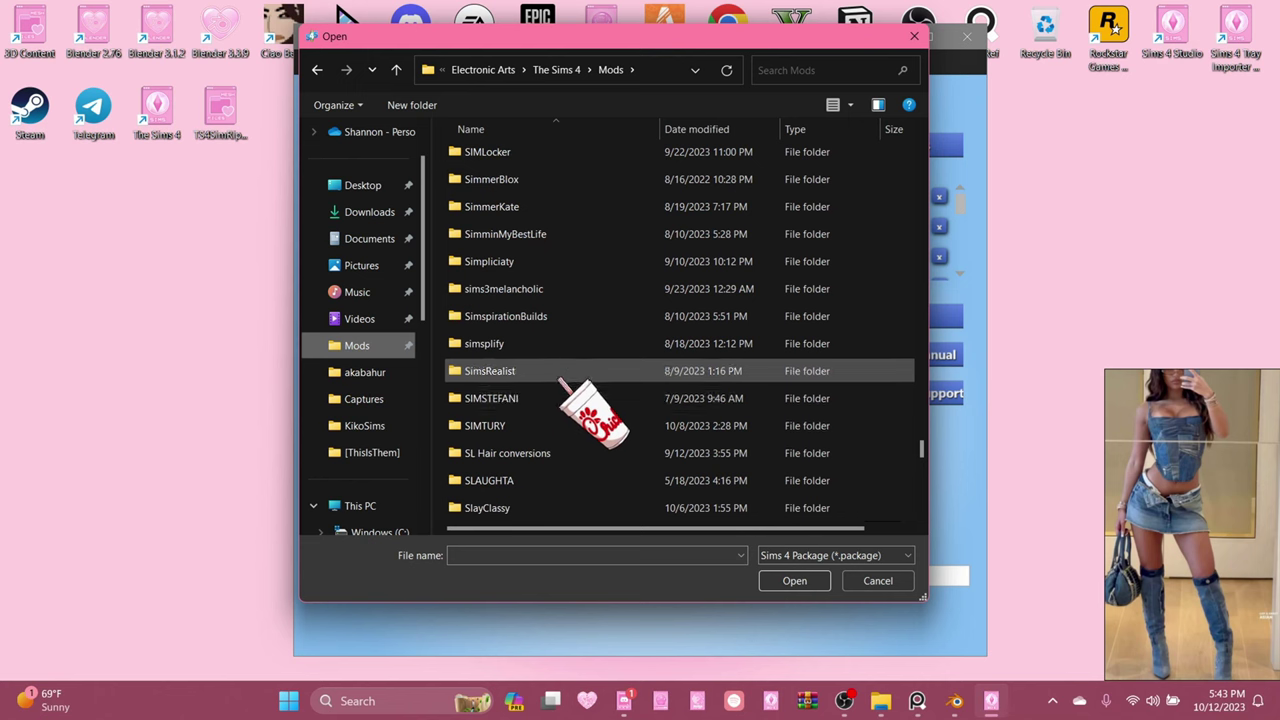
double_click(518, 508)
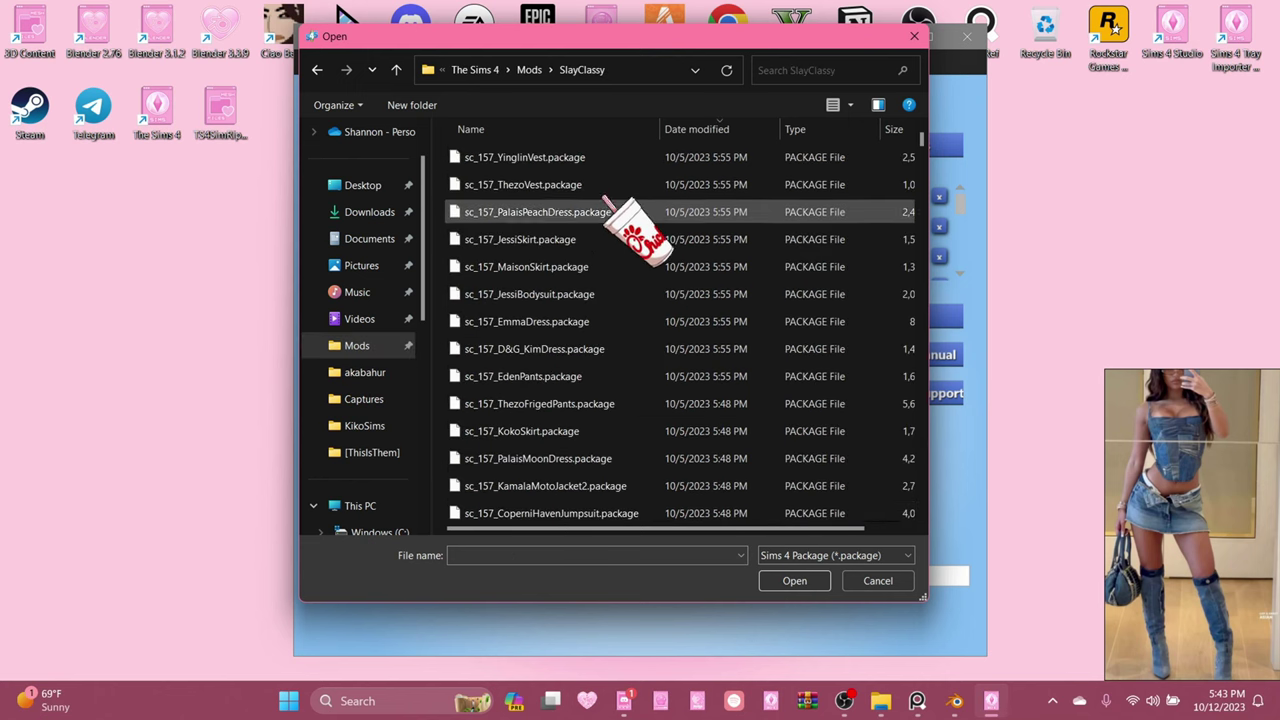
Open sc_156_ArlettaPants.package to load the flared denim pants.
scroll(625, 360, "down", 4)
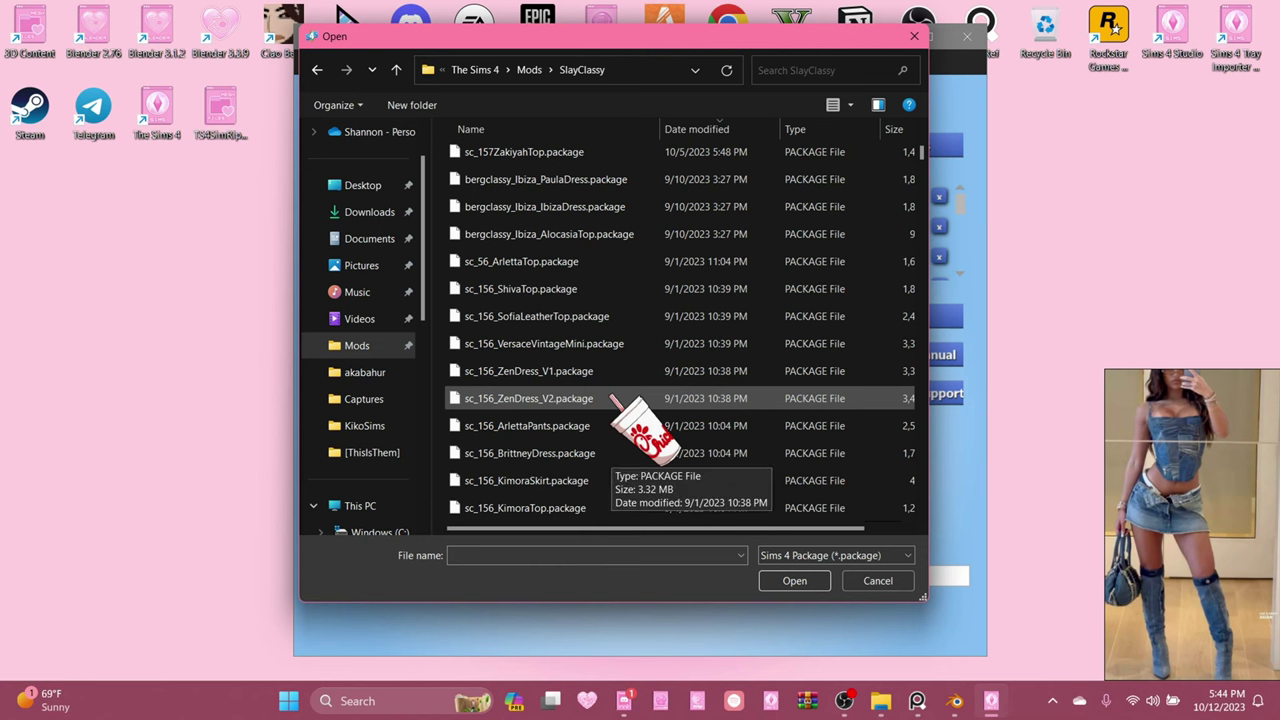
scroll(612, 420, "down", 1)
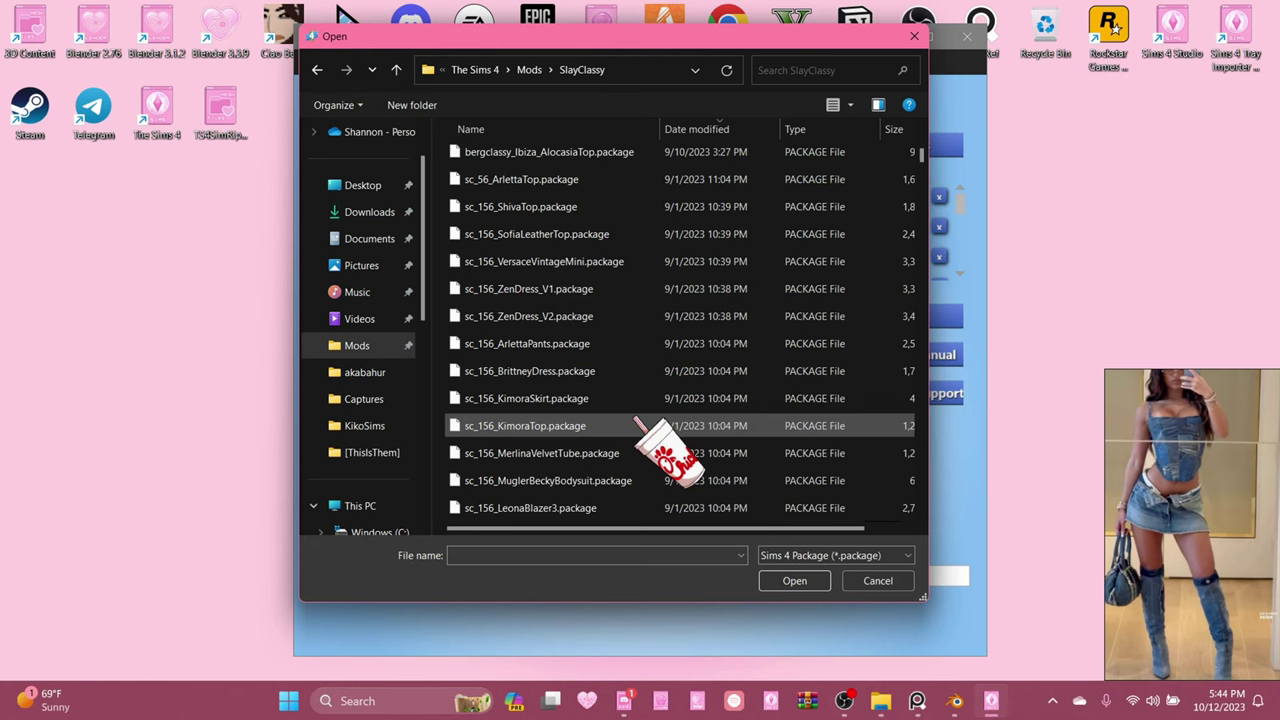
scroll(636, 420, "down", 2)
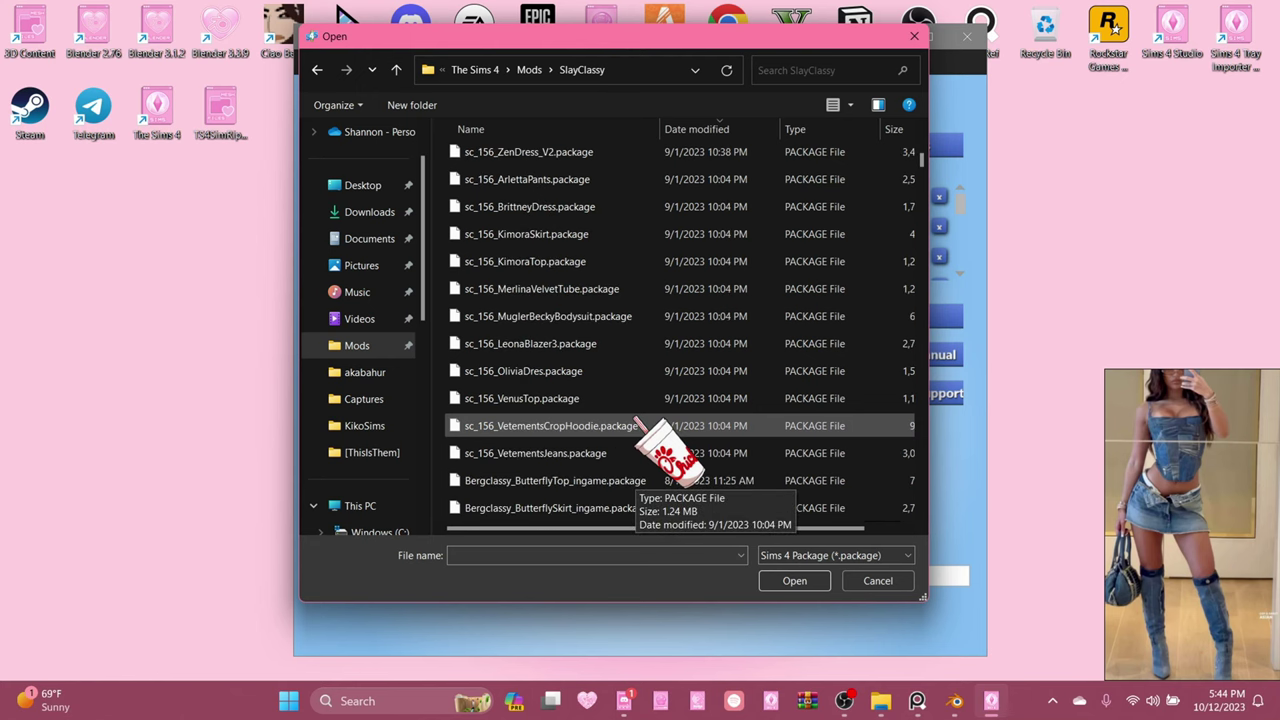
scroll(637, 421, "up", 1)
left_click(537, 240)
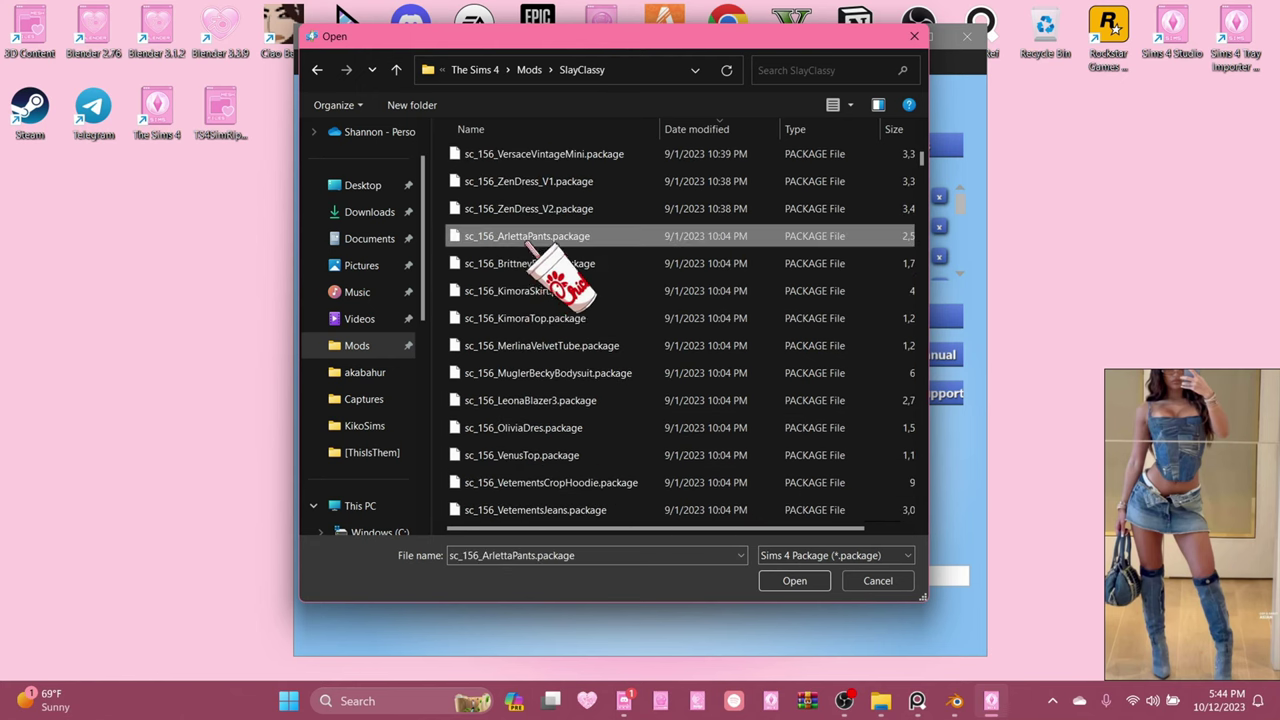
left_click(790, 581)
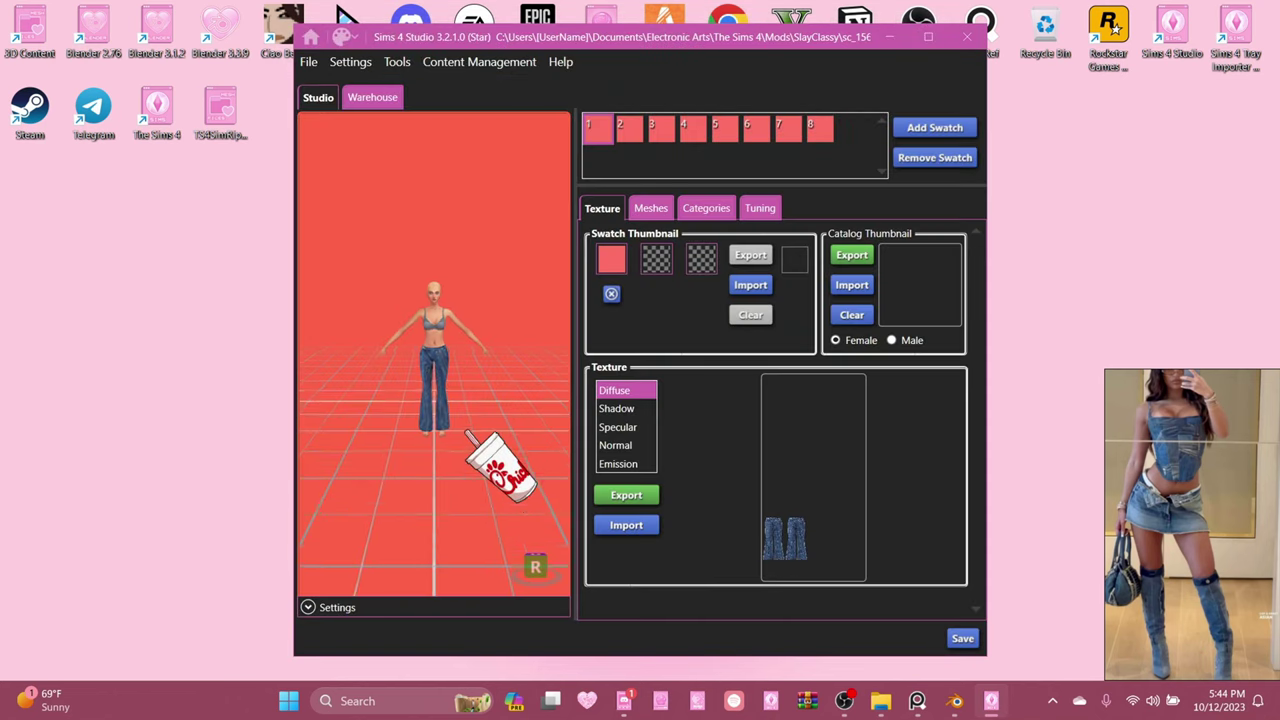
Compare denim swatches 2 and 3, keep lighter swatch 2, and show its LOD 0 mesh details.
scroll(466, 433, "up", 5)
left_click(621, 128)
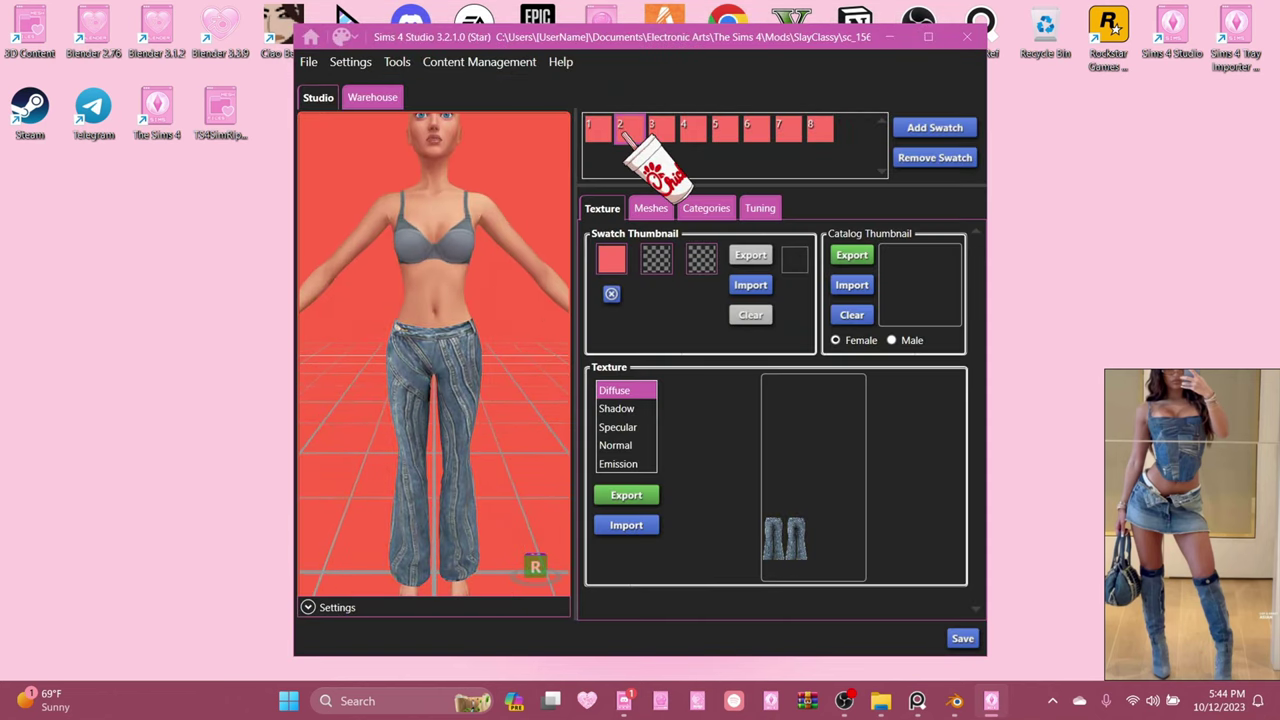
left_click(655, 128)
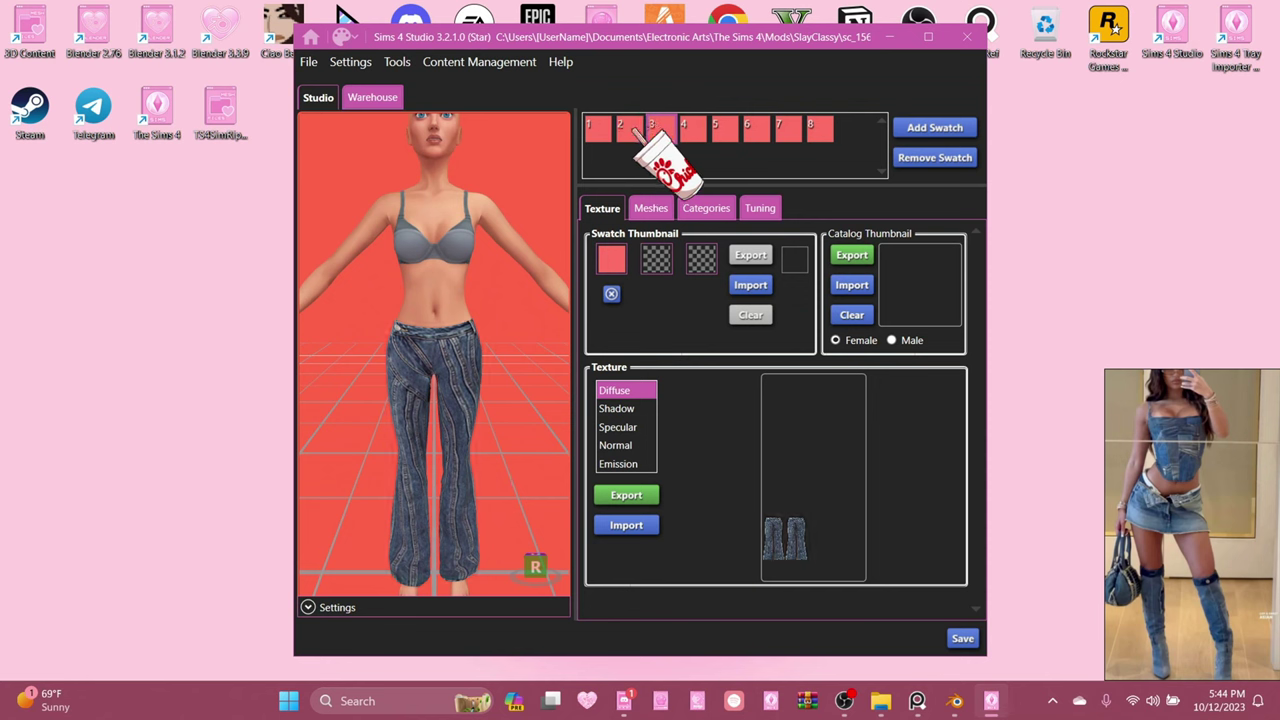
left_click(630, 128)
left_click(657, 128)
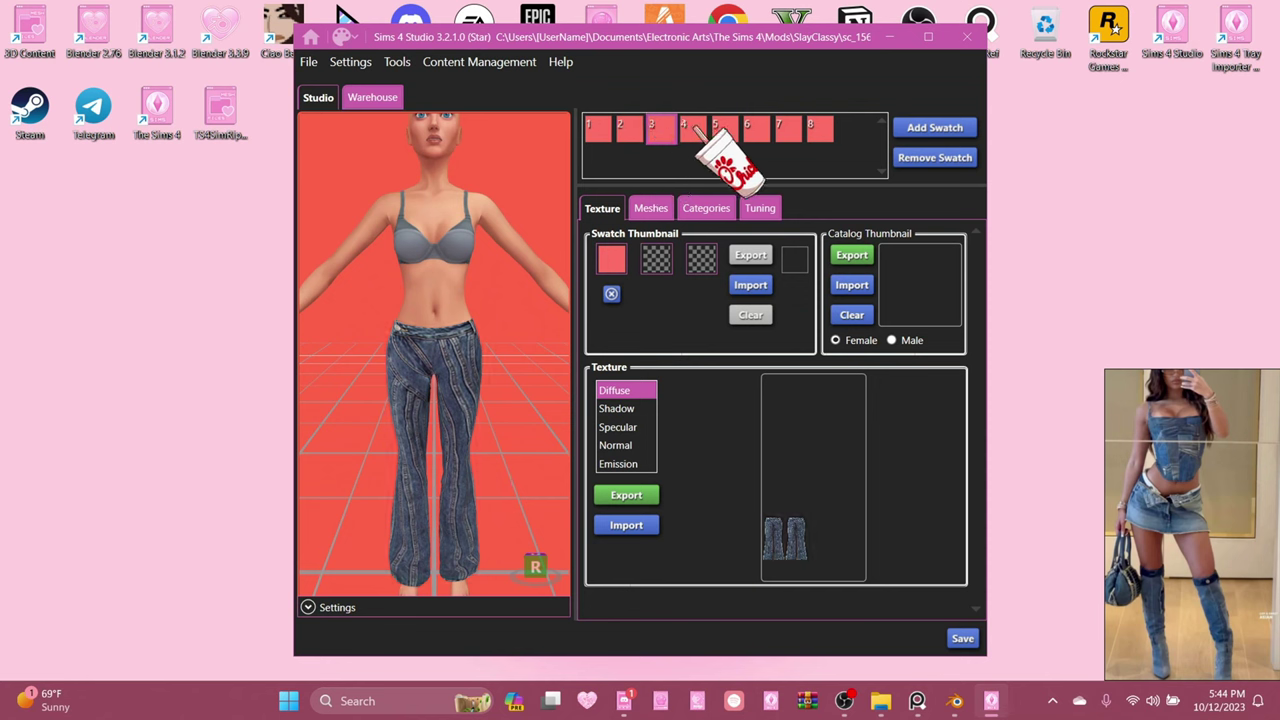
left_click(628, 128)
left_click(650, 208)
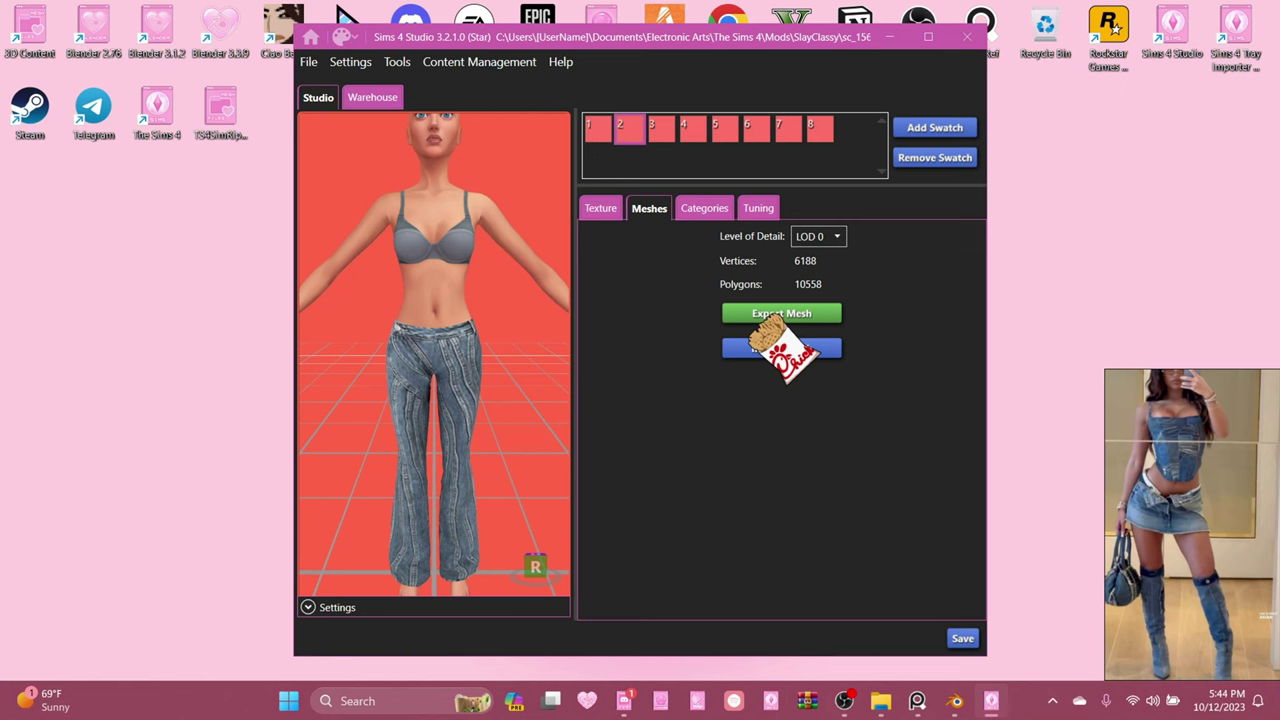
Export the pants mesh as a Blender file named Bottom2 in Downloads.
left_click(765, 313)
left_click(362, 212)
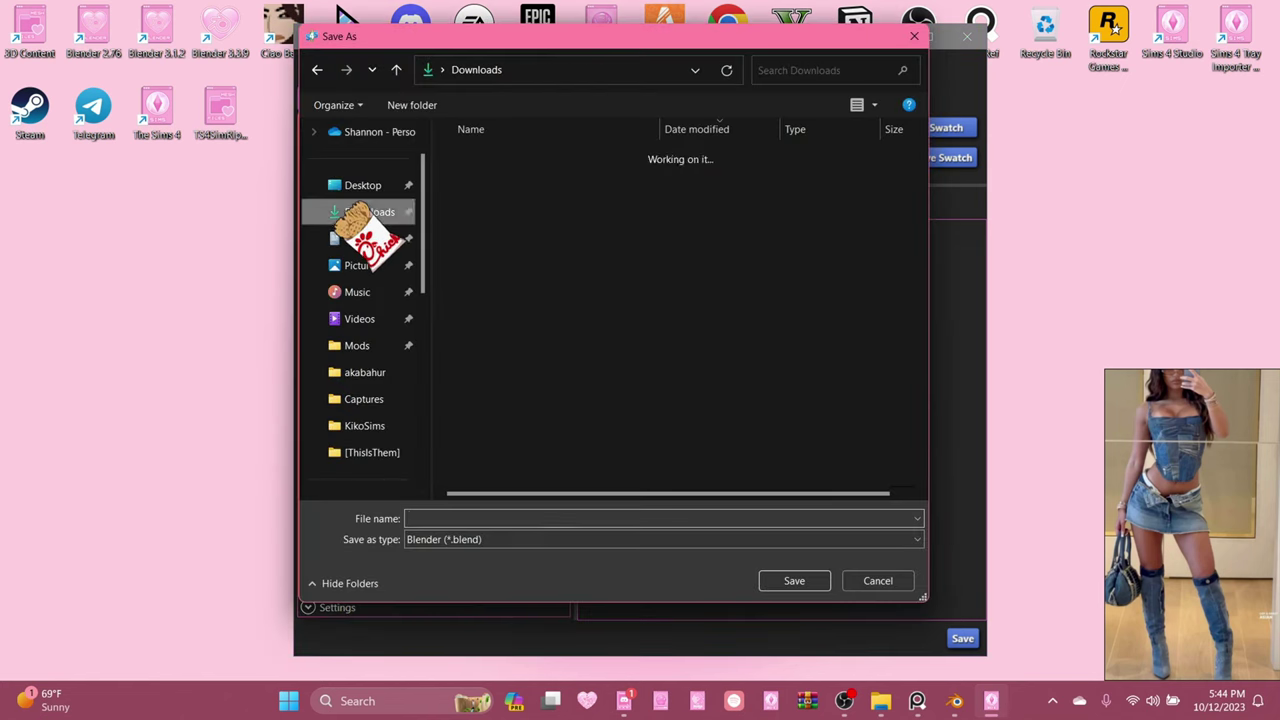
left_click(512, 518)
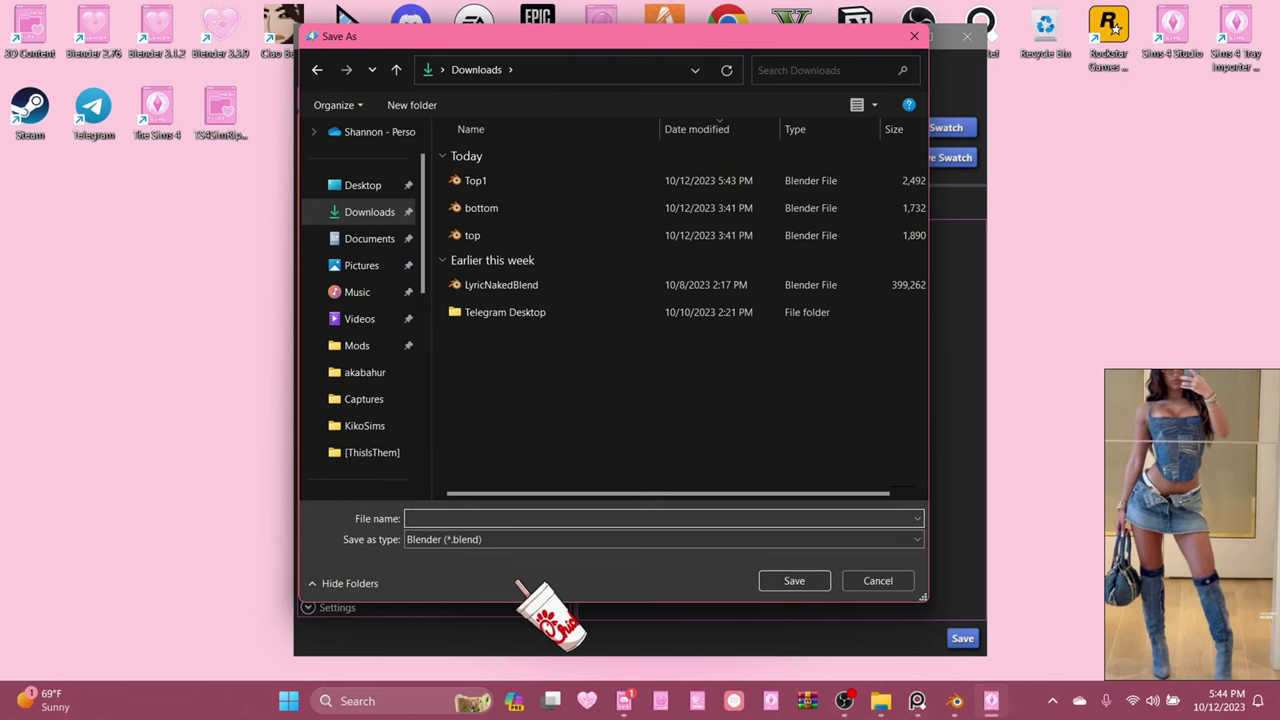
type("Bottom2")
key("Return")
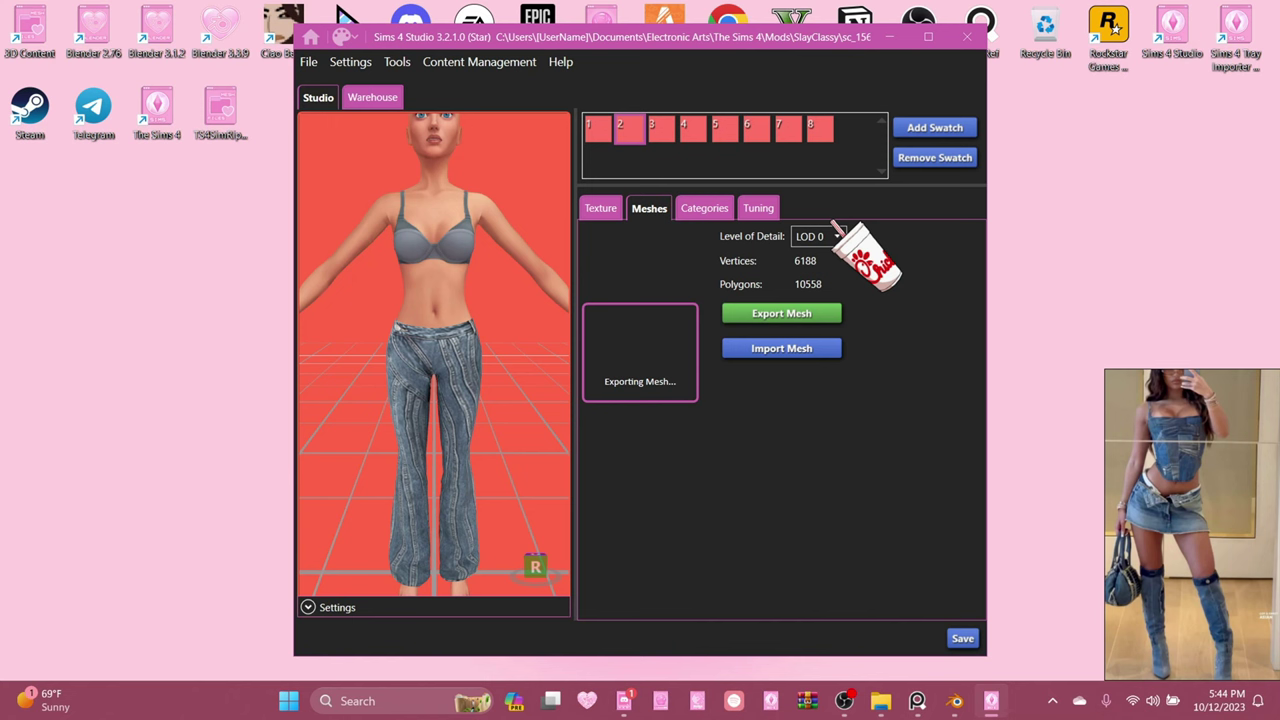
Check the exported file in File Explorer, then close Explorer and Sims 4 Studio.
key("super+e")
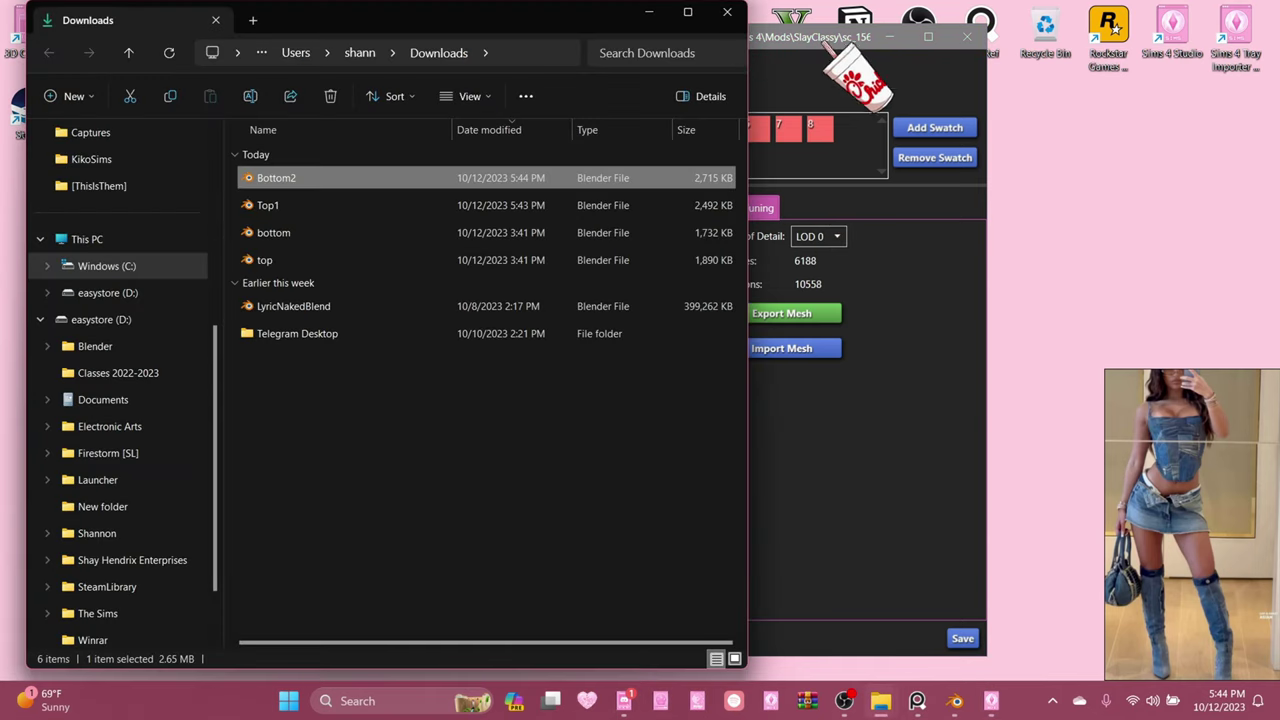
left_click(727, 12)
left_click(965, 38)
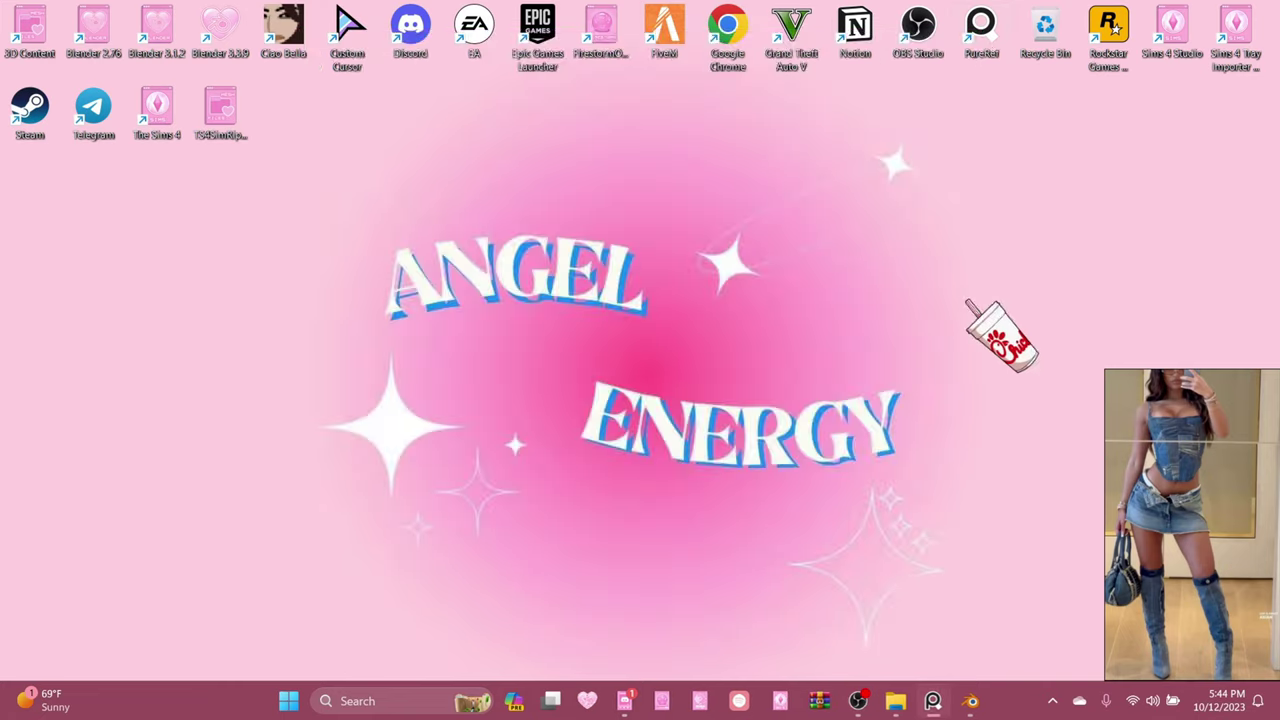
In Blender, start File > Append and browse into Bottom2.blend in Downloads.
left_click(957, 700)
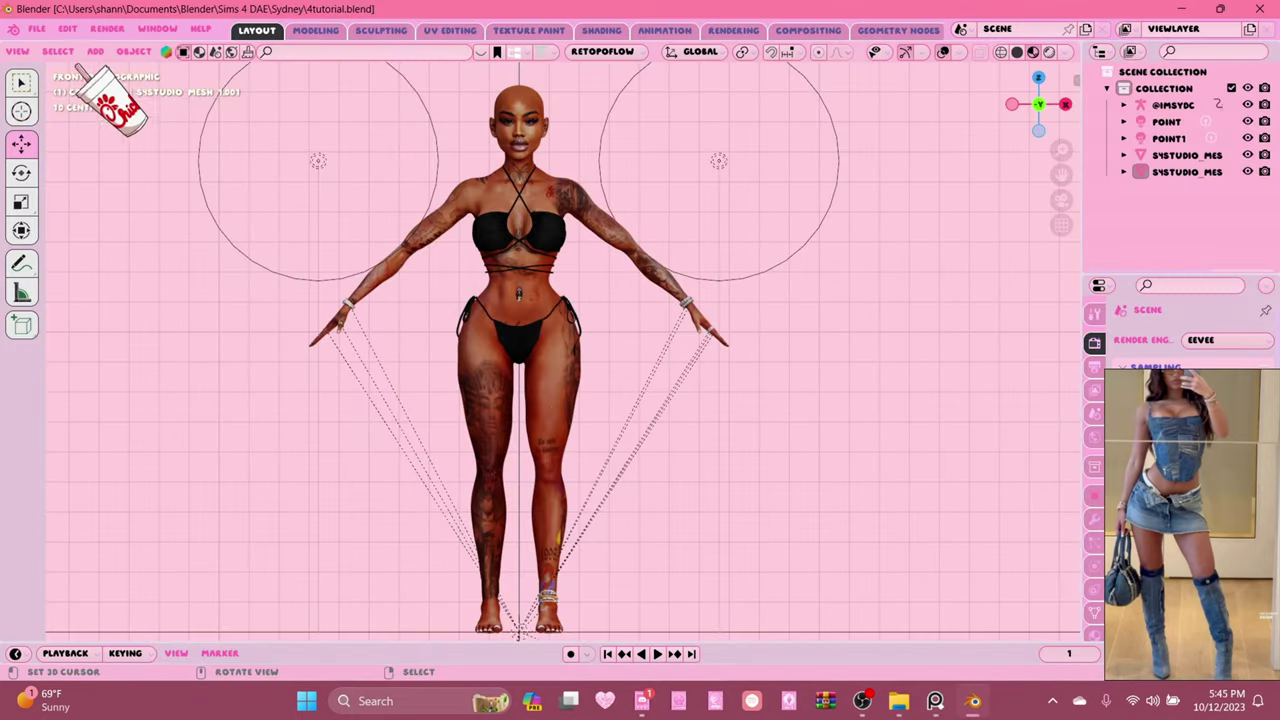
left_click(36, 28)
left_click(36, 28)
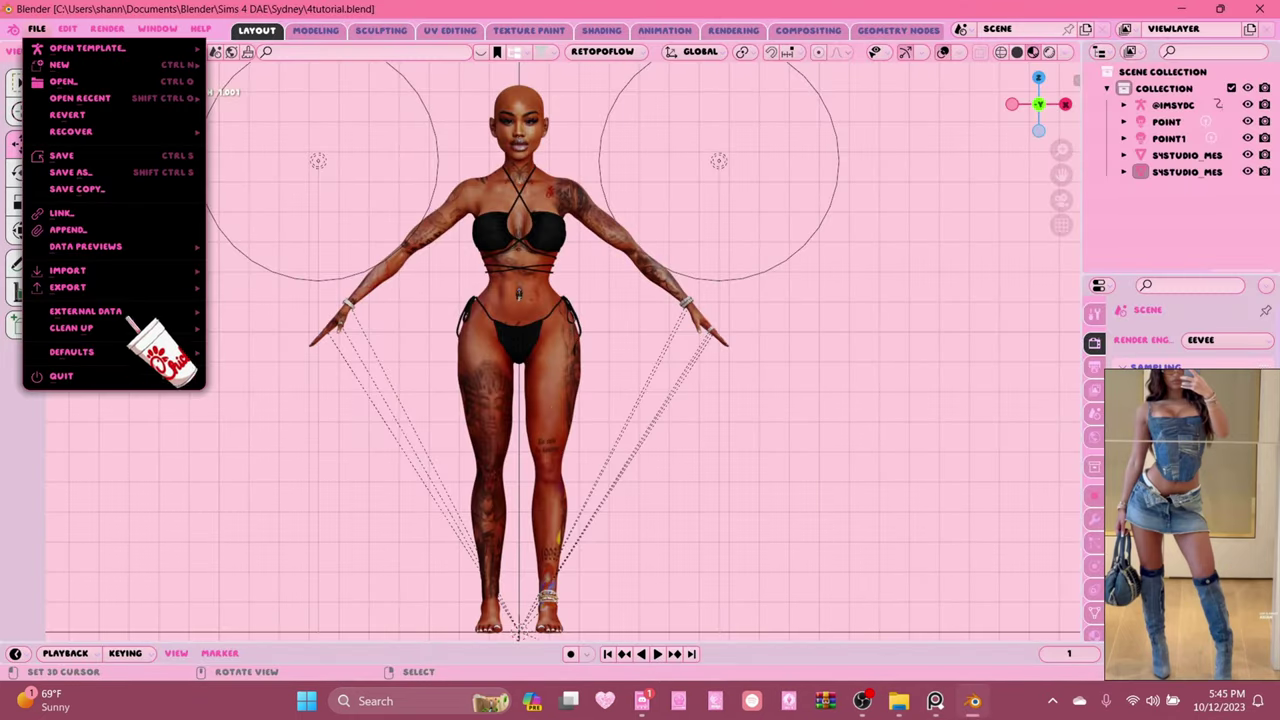
left_click(68, 230)
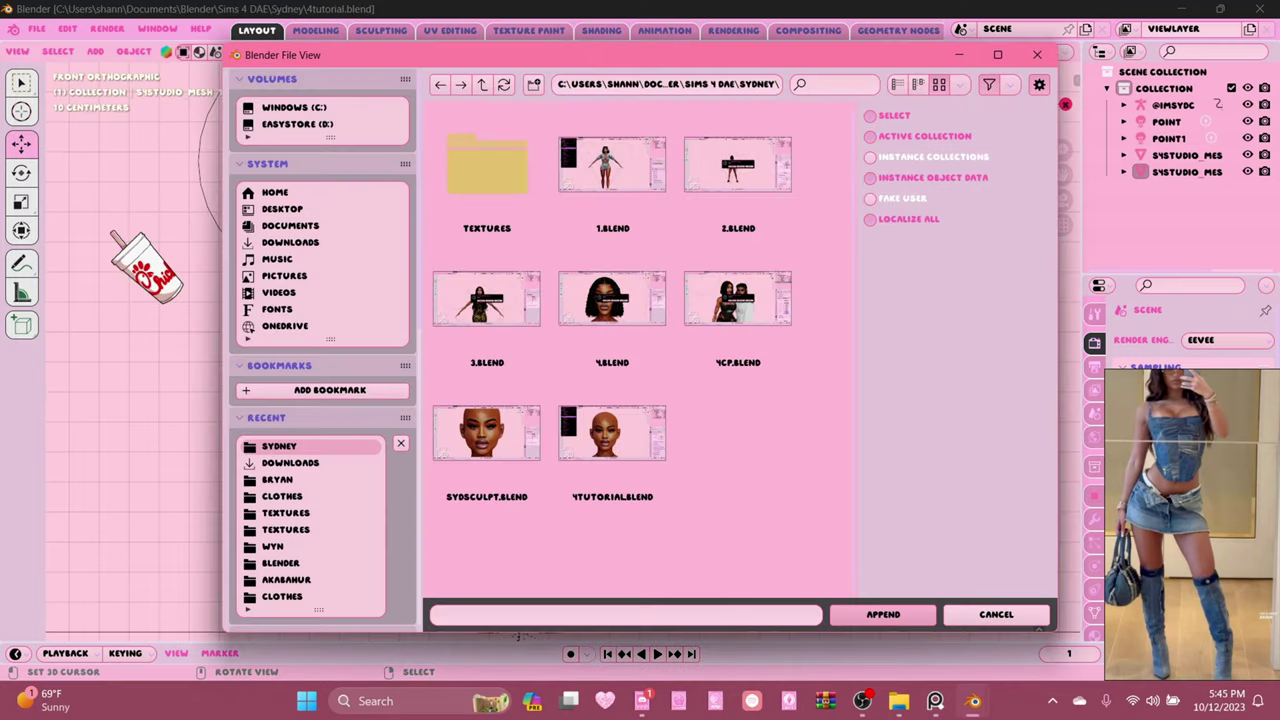
left_click(316, 242)
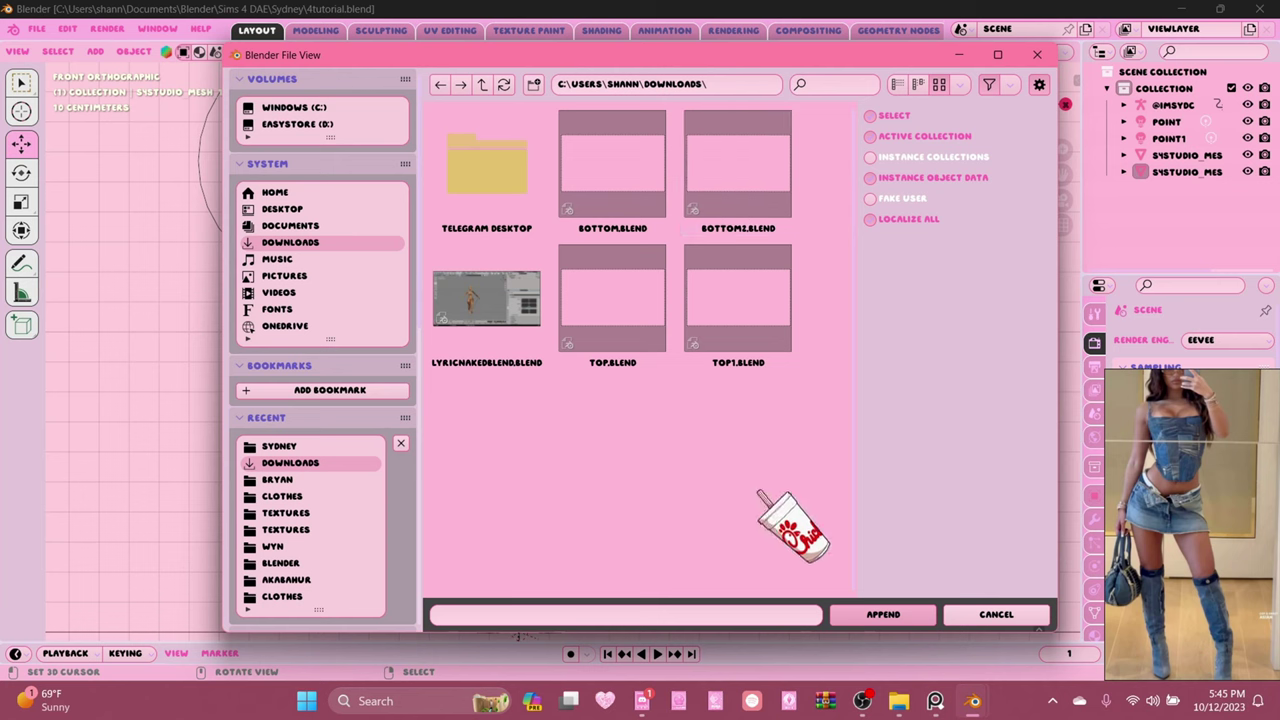
left_click(760, 180)
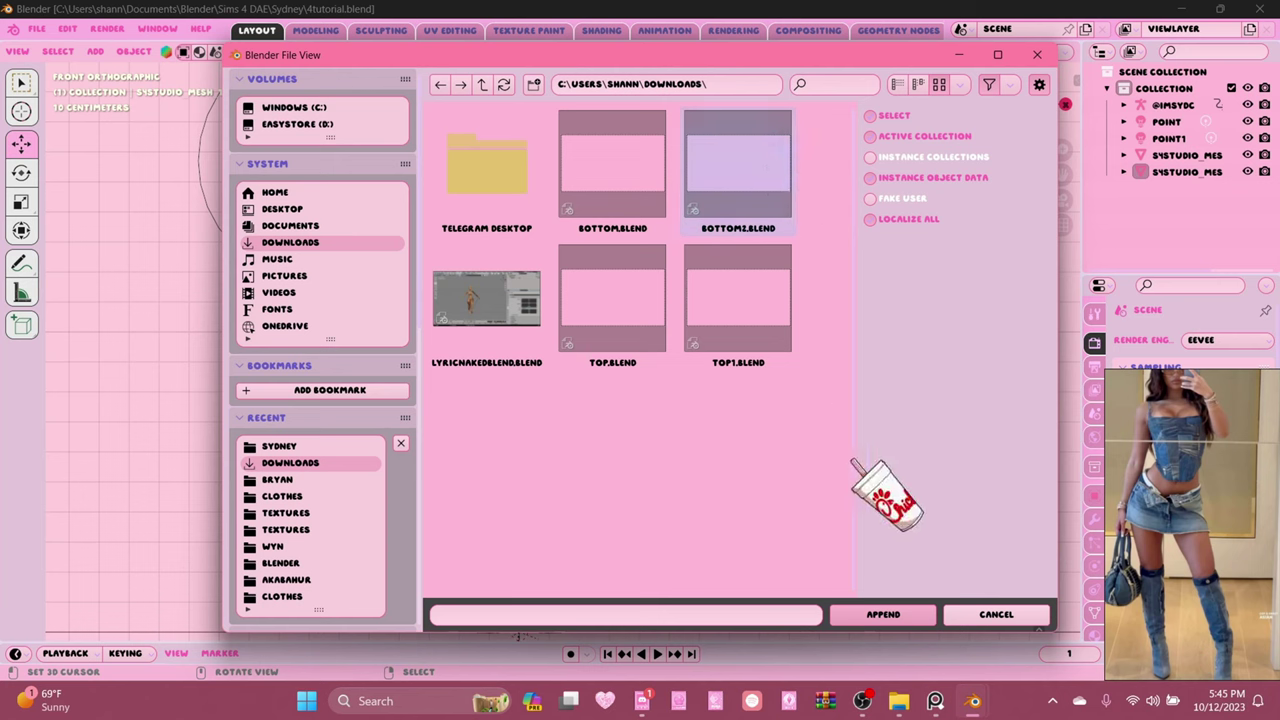
left_click(895, 615)
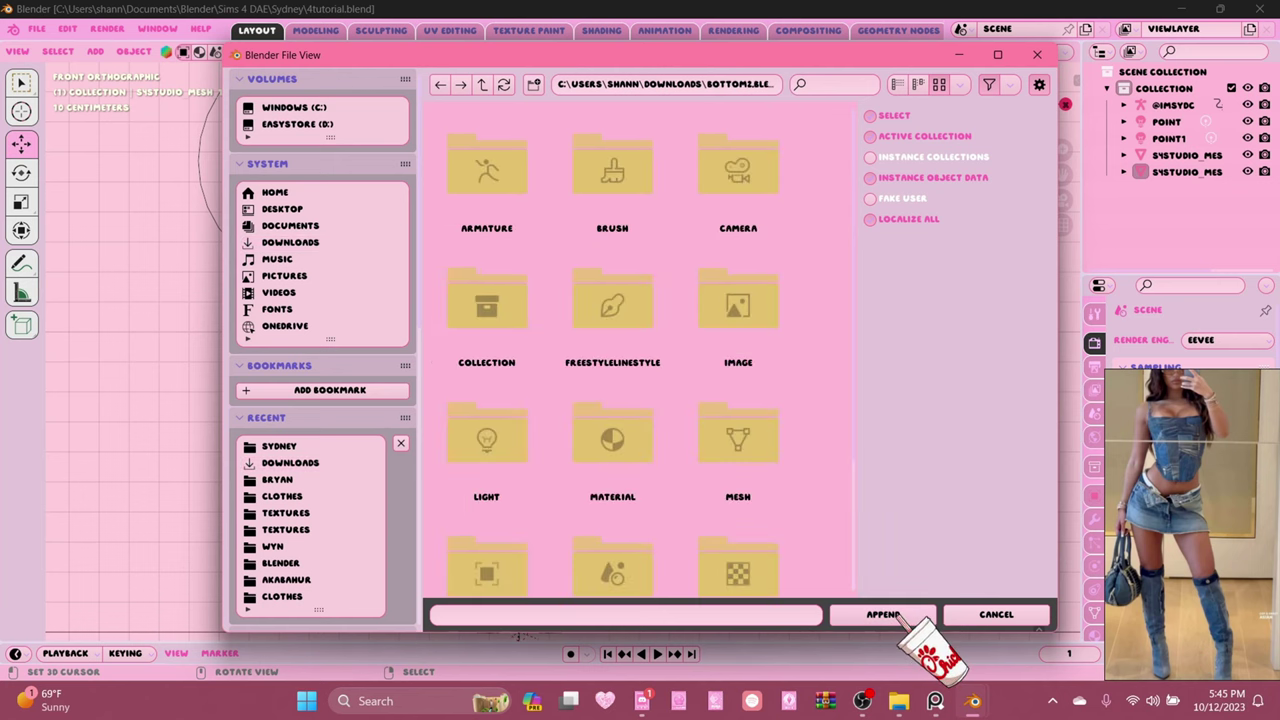
Append the SYSTUDIO_MESH_1 object from Bottom2's Object folder.
scroll(700, 500, "down", 2)
left_click(492, 450)
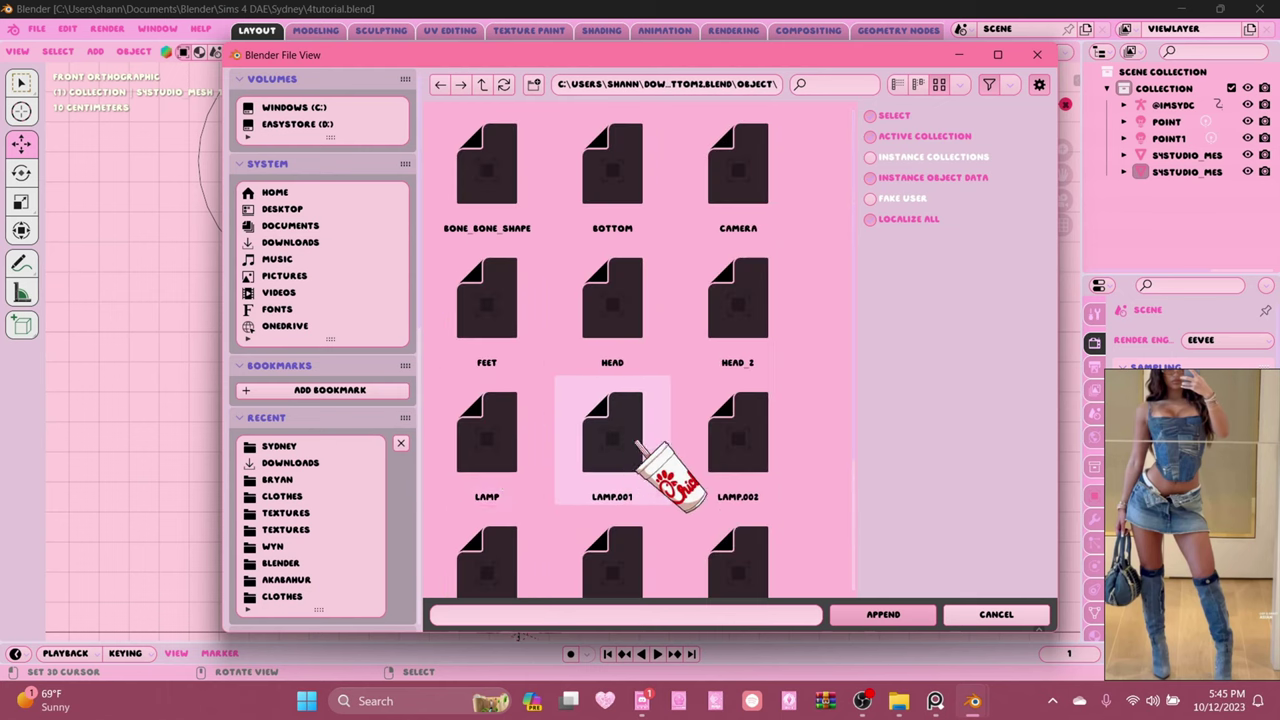
scroll(598, 414, "down", 3)
left_click(487, 520)
left_click(874, 618)
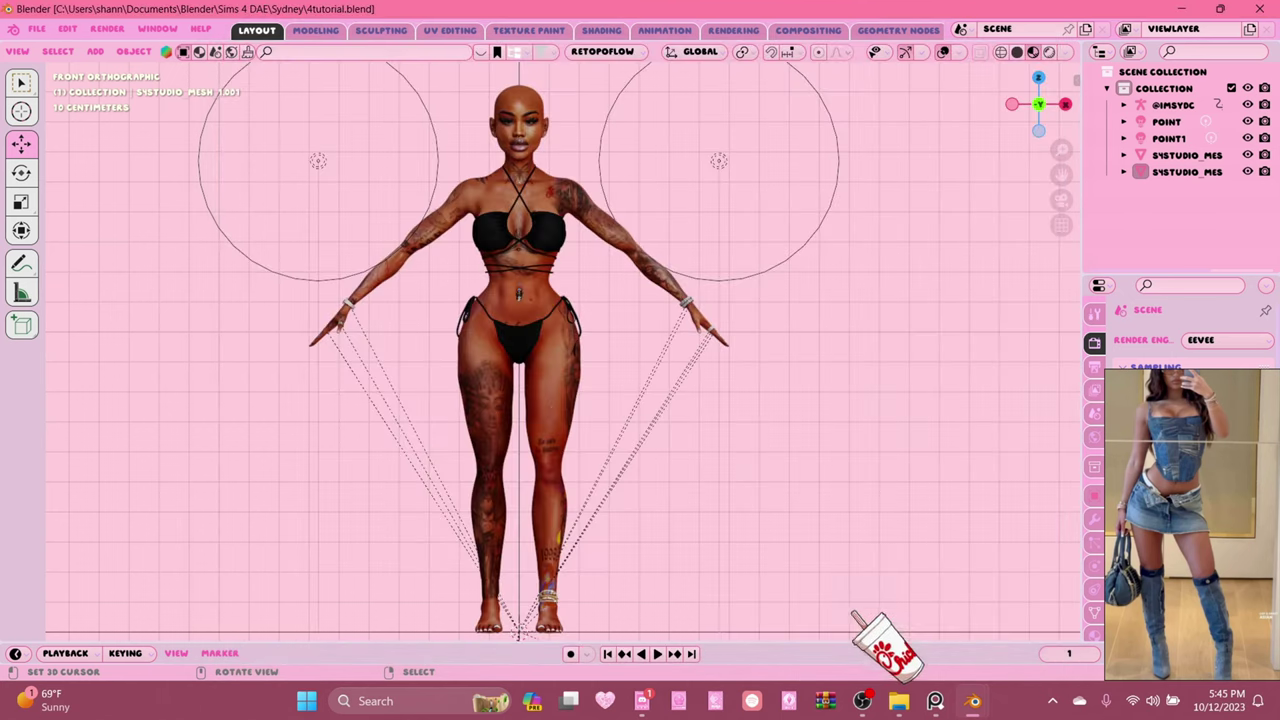
Delete the extra bone shape and Rig objects that came with the pants.
scroll(896, 605, "down", 1)
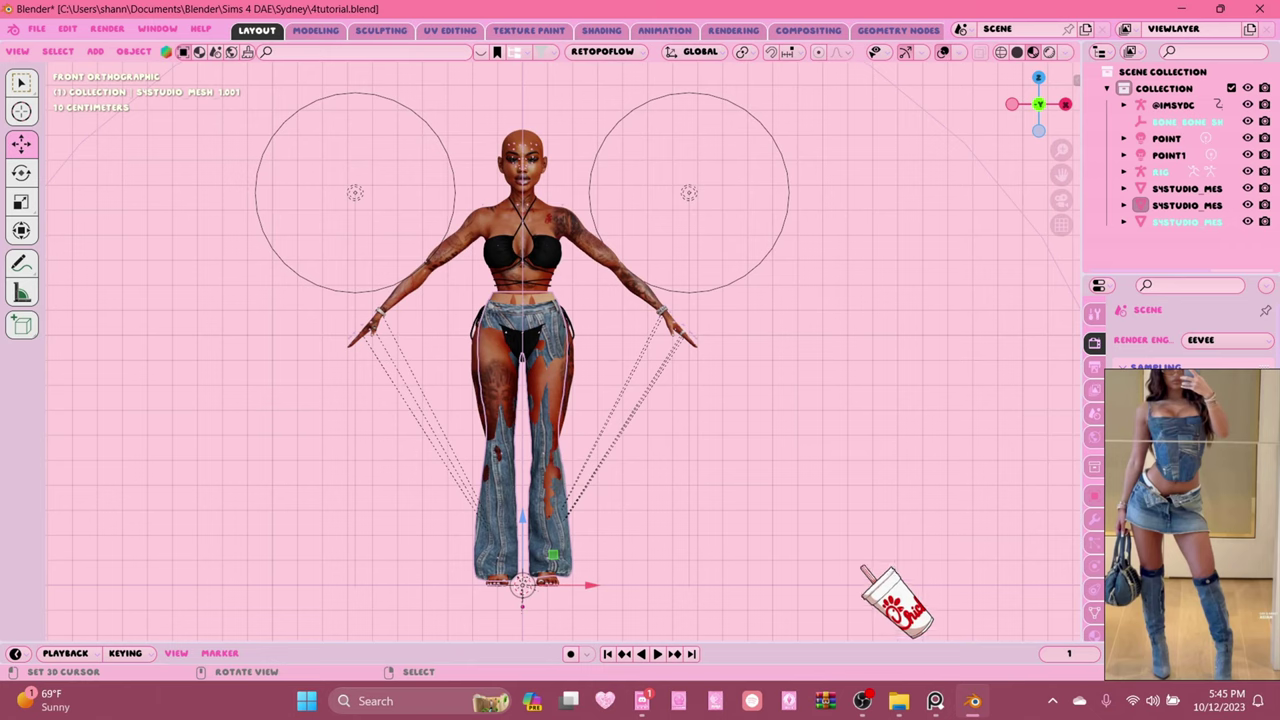
scroll(703, 428, "up", 5)
scroll(866, 512, "down", 5)
middle_click_drag(866, 512, 777, 534)
key("KP_1")
scroll(772, 520, "up", 3)
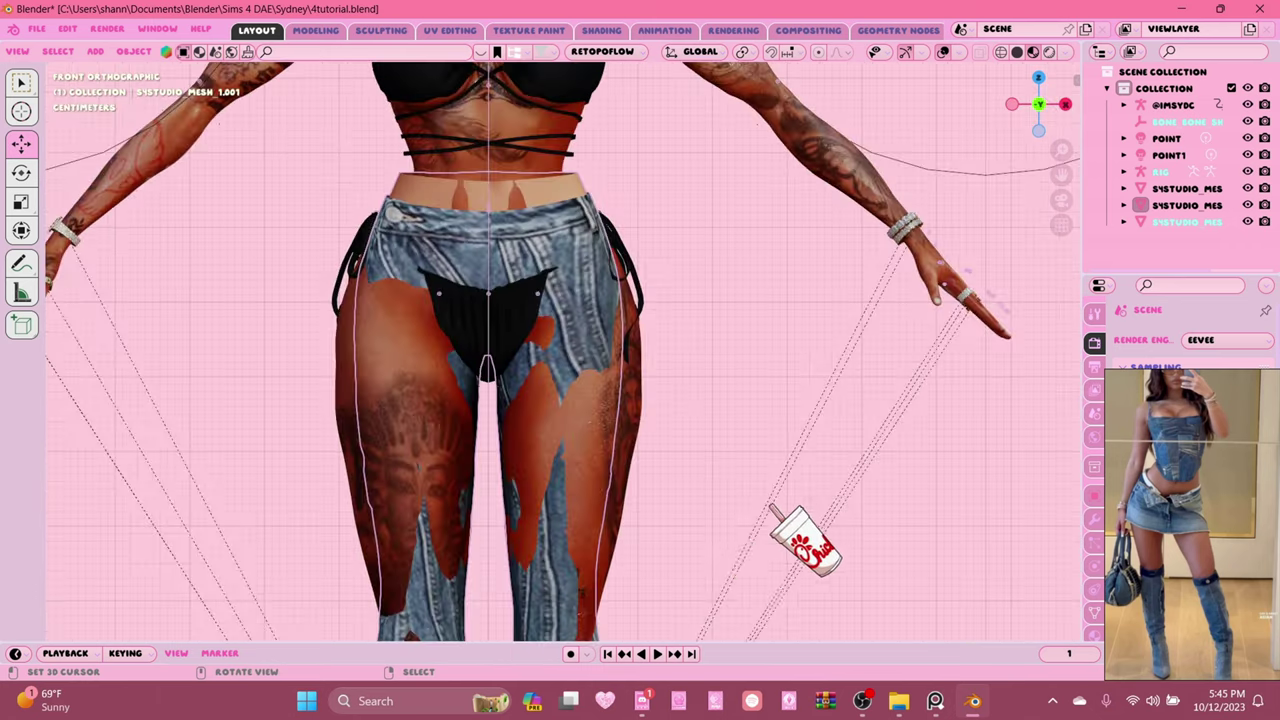
scroll(790, 500, "down", 3)
right_click(1172, 123)
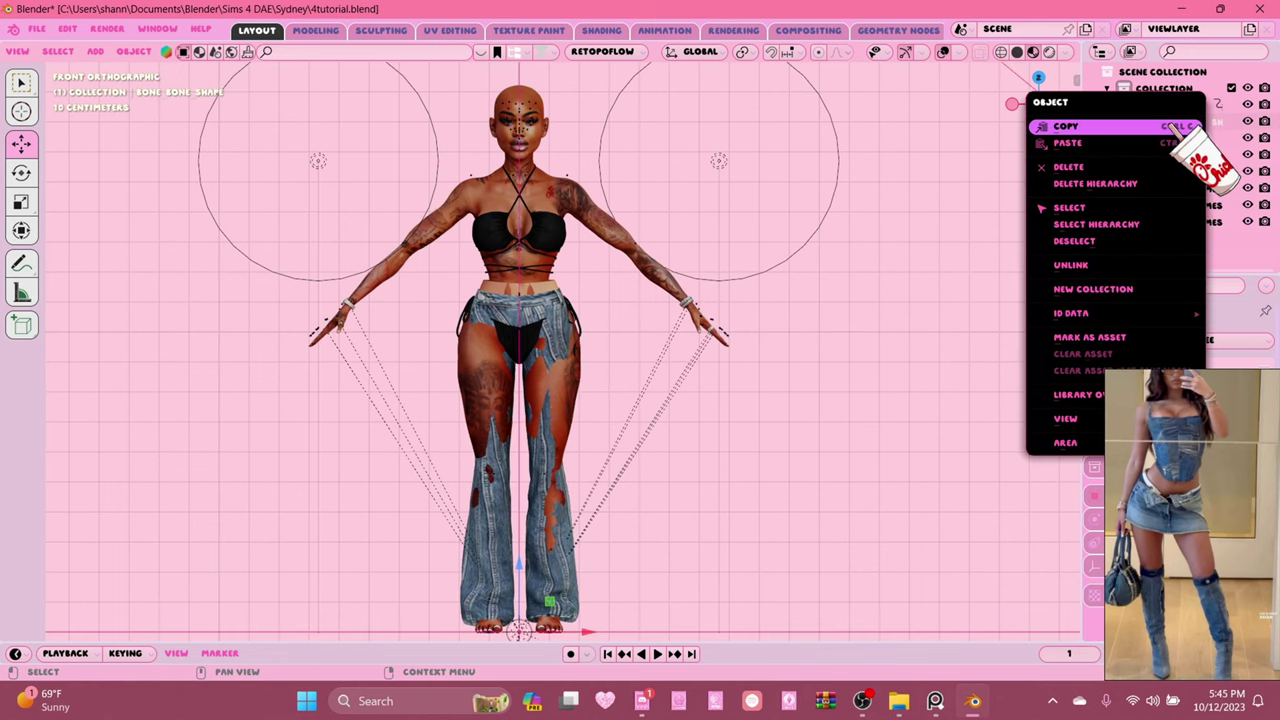
left_click(1165, 166)
right_click(1168, 157)
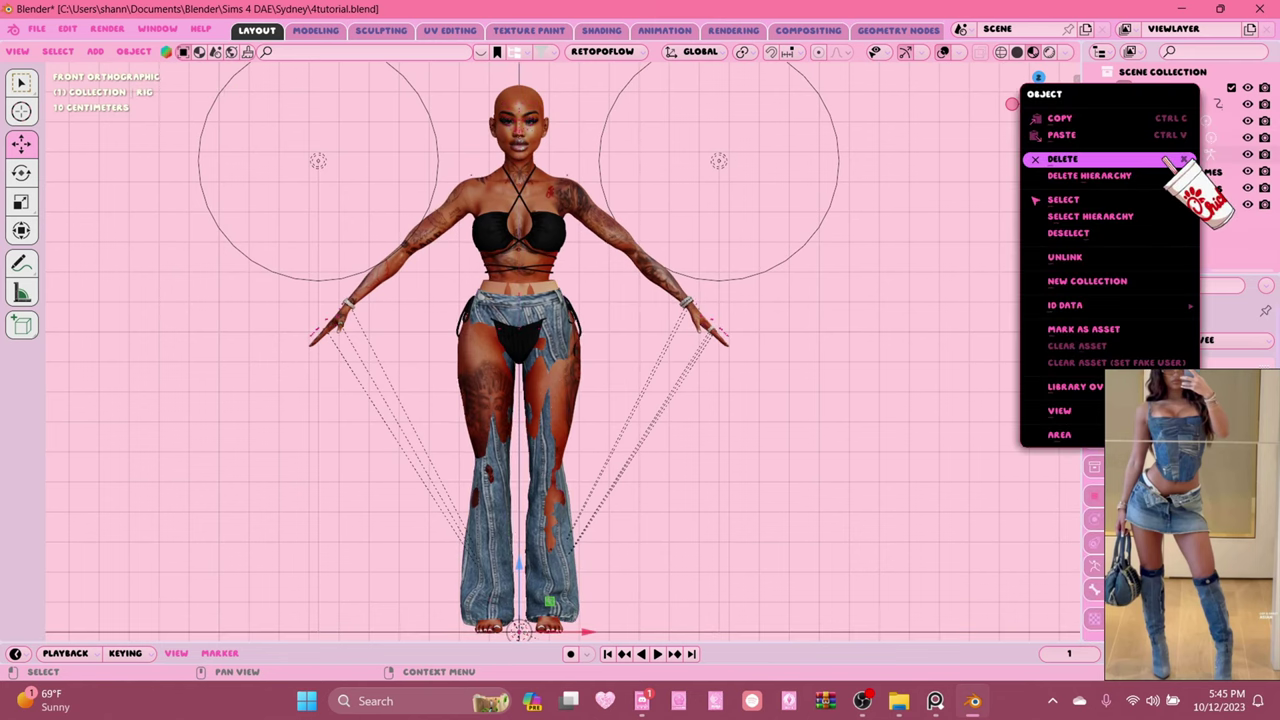
left_click(1168, 158)
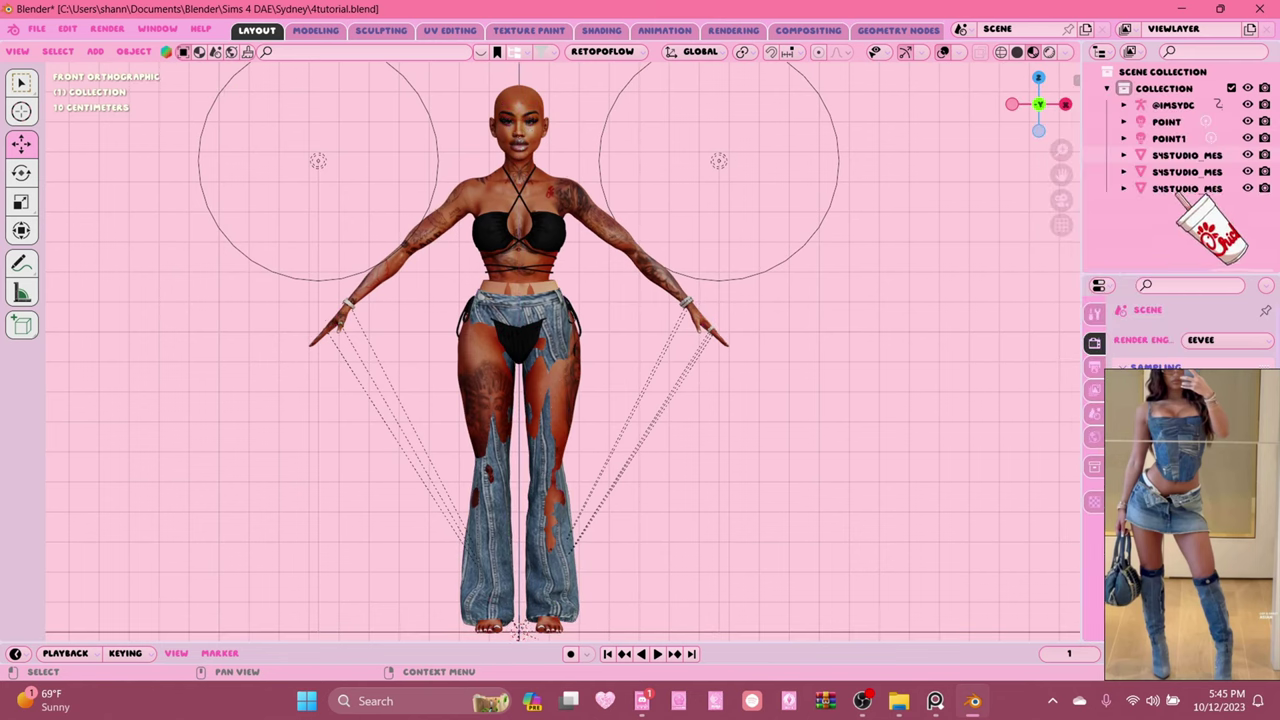
Select the jeans mesh and frame the avatar's hips to view the pants.
left_click(1172, 188)
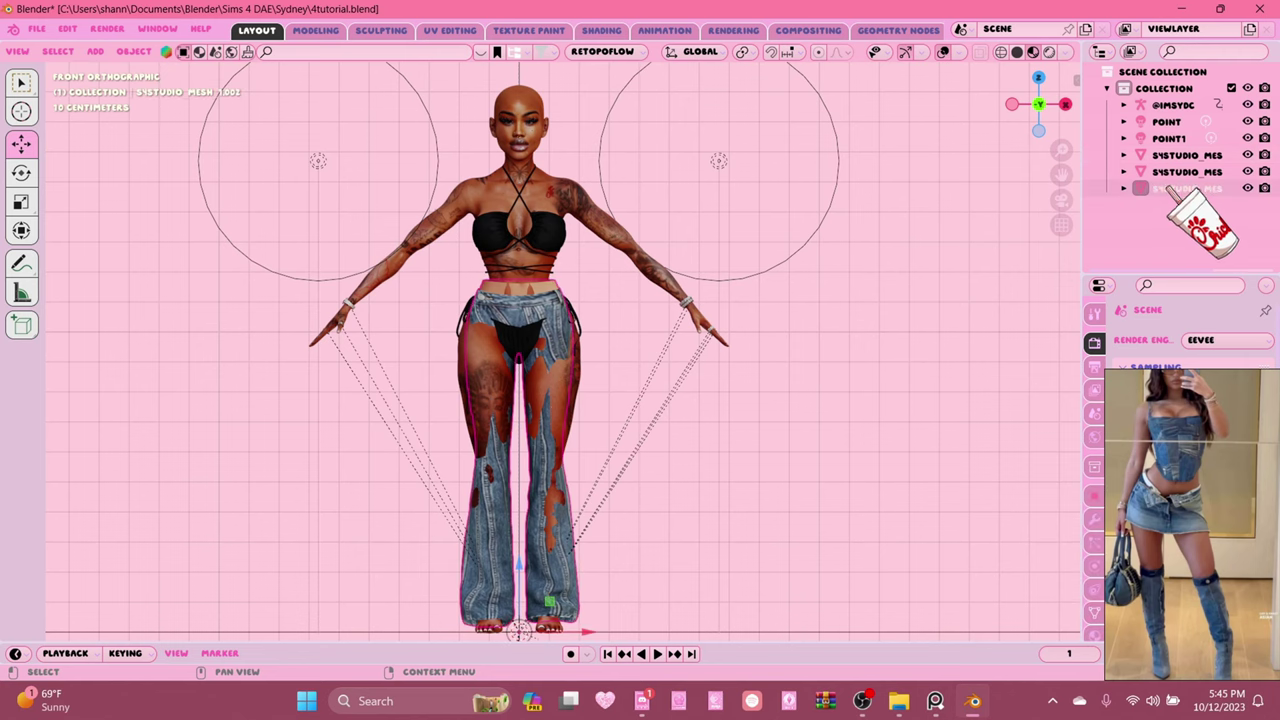
scroll(729, 457, "up", 5)
scroll(828, 486, "down", 6)
scroll(810, 446, "up", 4)
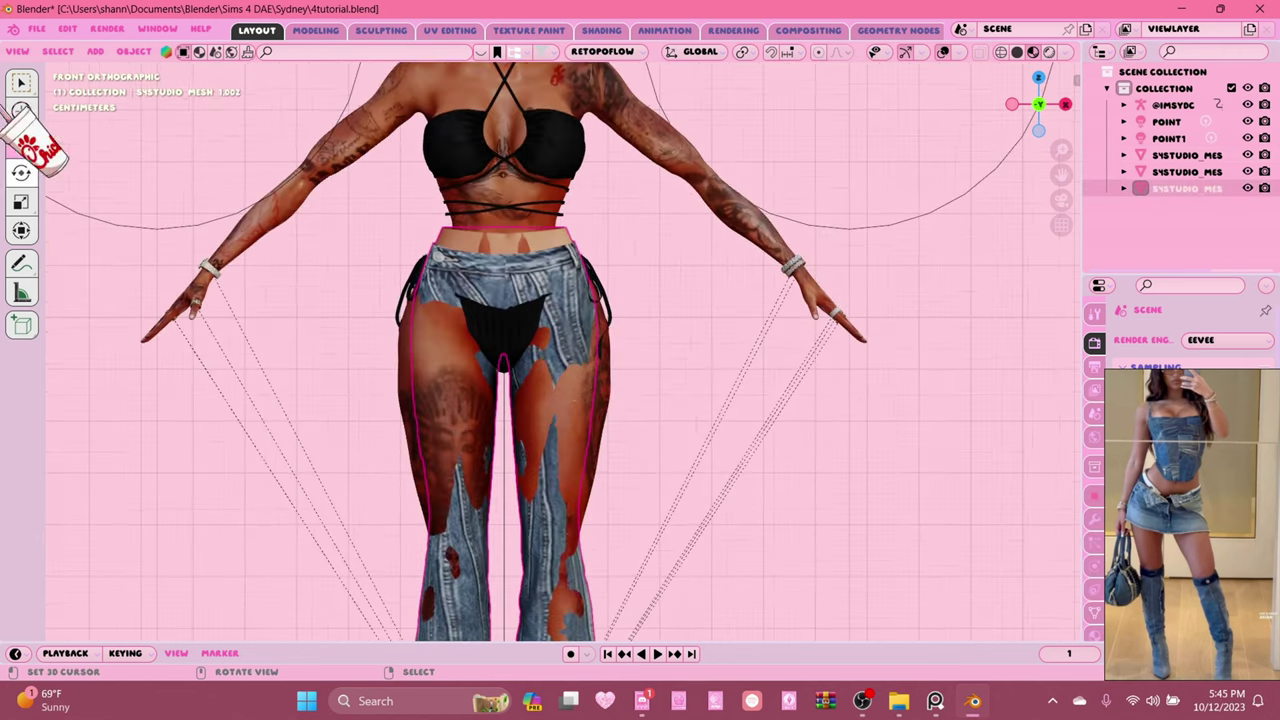
scroll(818, 342, "down", 5)
scroll(766, 500, "up", 4)
scroll(734, 503, "down", 3)
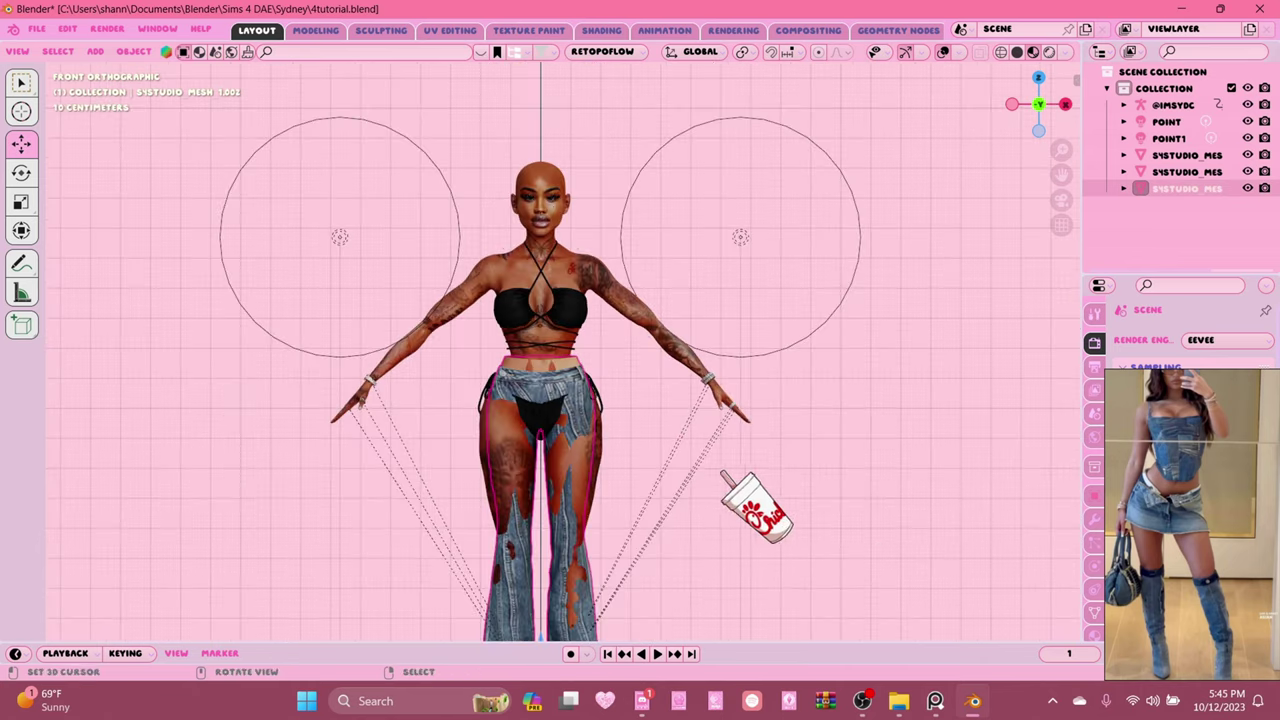
scroll(701, 438, "up", 1)
scroll(563, 352, "up", 4)
scroll(563, 352, "down", 4)
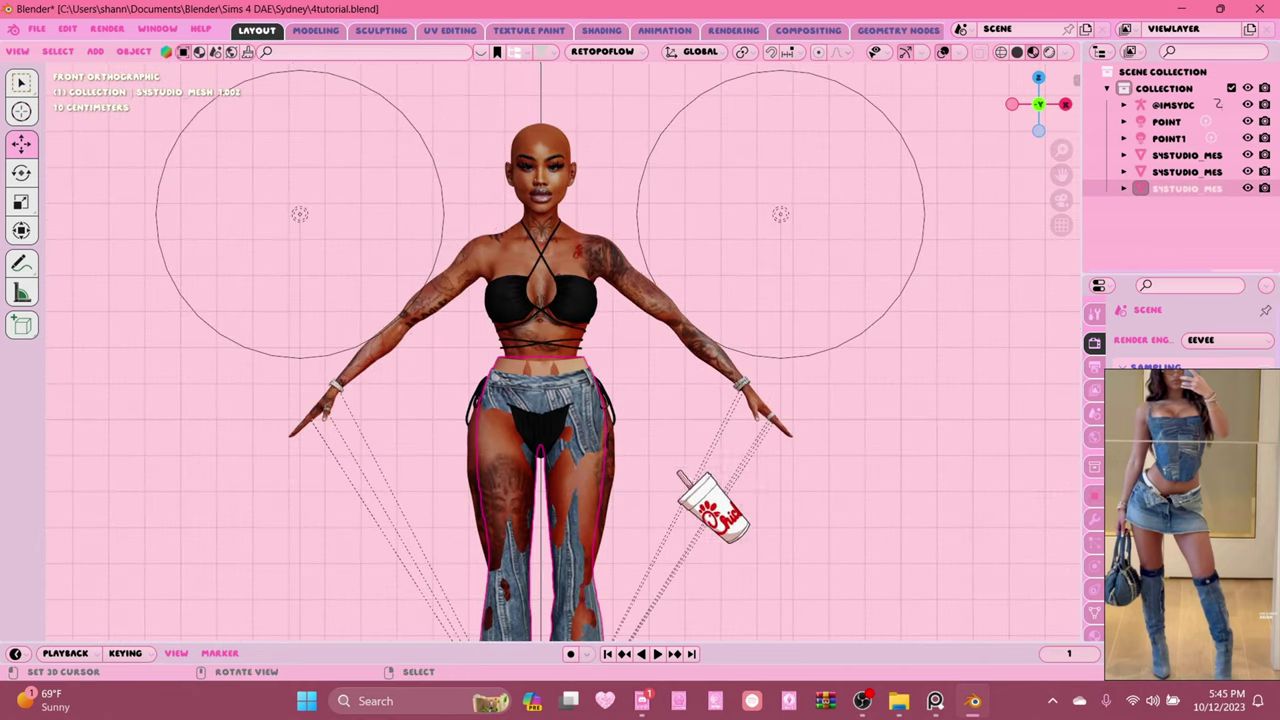
scroll(563, 352, "up", 3)
middle_click_drag(743, 488, 737, 335, "shift")
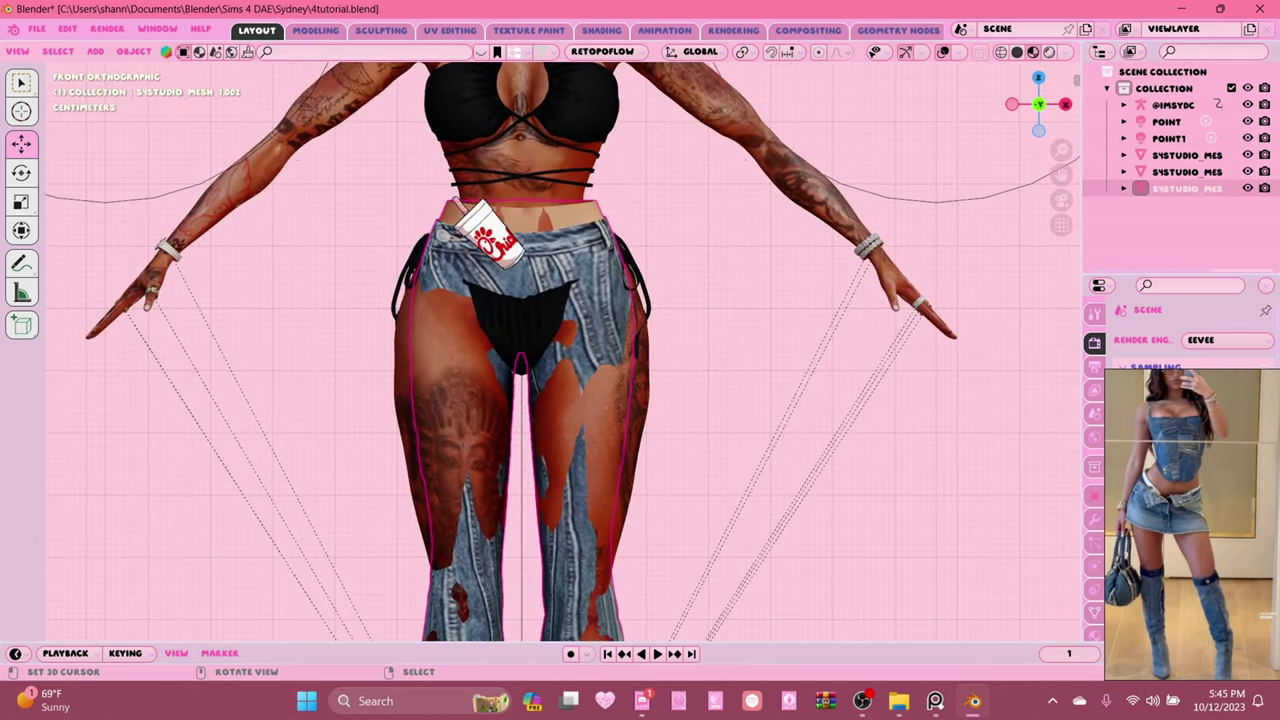